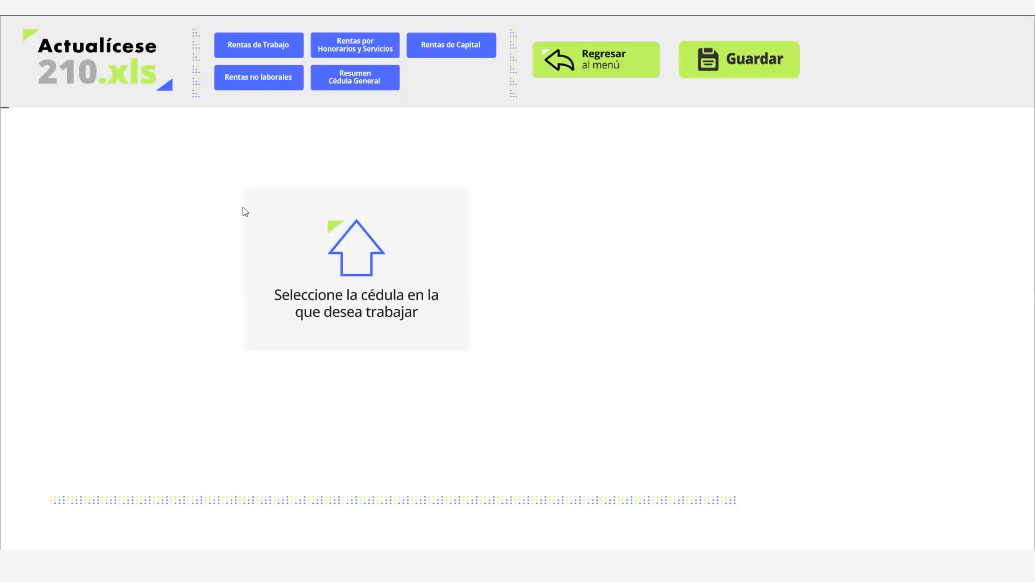
# Open the Rentas de Trabajo section and examine the list of income concepts from employment relationships
pyautogui.click(258, 48)
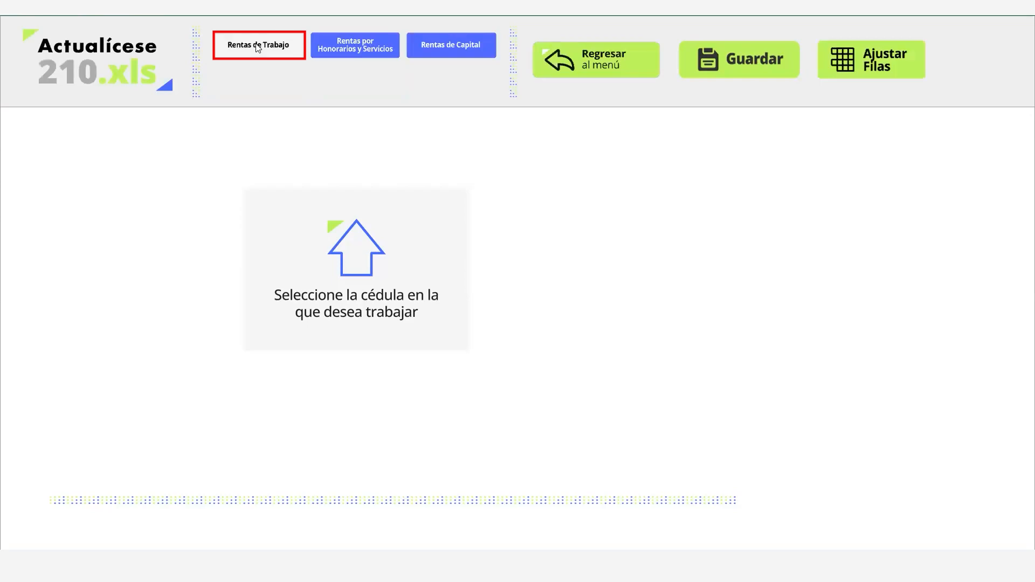
pyautogui.click(229, 351)
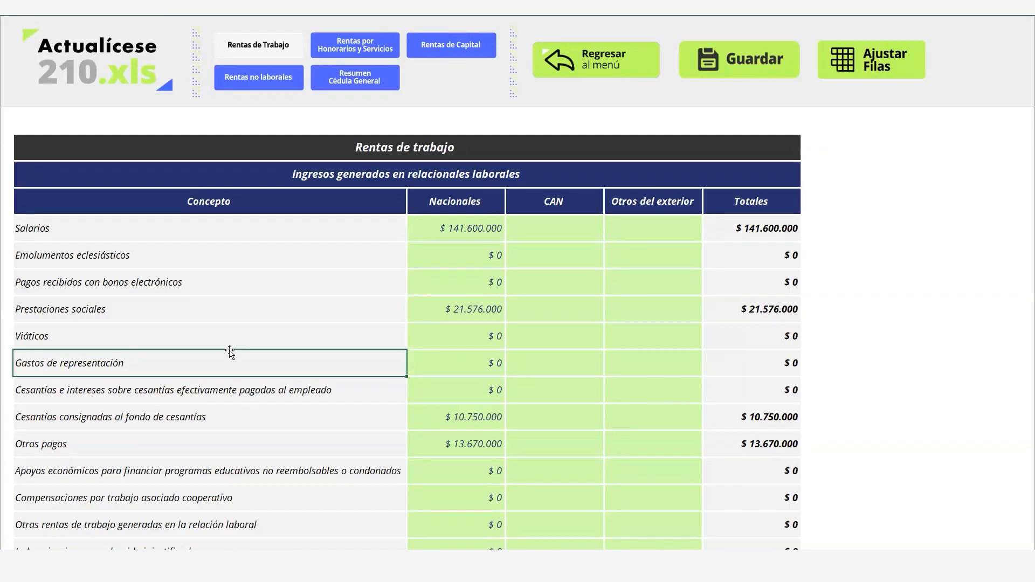
pyautogui.press('Down')
pyautogui.press('Down')
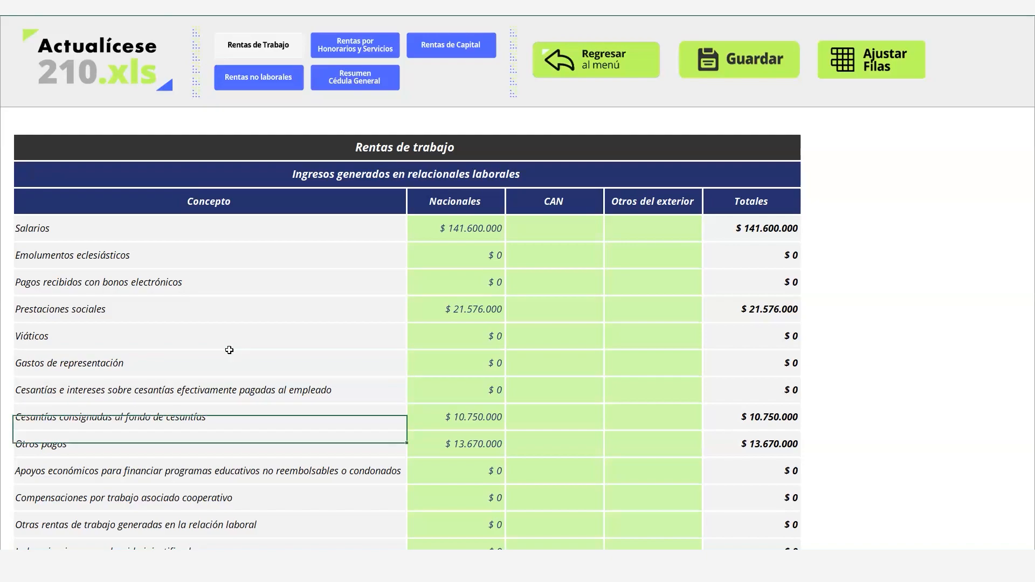
pyautogui.press('Down')
pyautogui.press('Down')
pyautogui.press('Down')
pyautogui.press('Down')
pyautogui.press('Down')
pyautogui.press('Up')
pyautogui.press('Up')
pyautogui.press('Up')
pyautogui.press('Up')
pyautogui.press('Up')
pyautogui.press('Up')
pyautogui.press('Up')
pyautogui.press('Up')
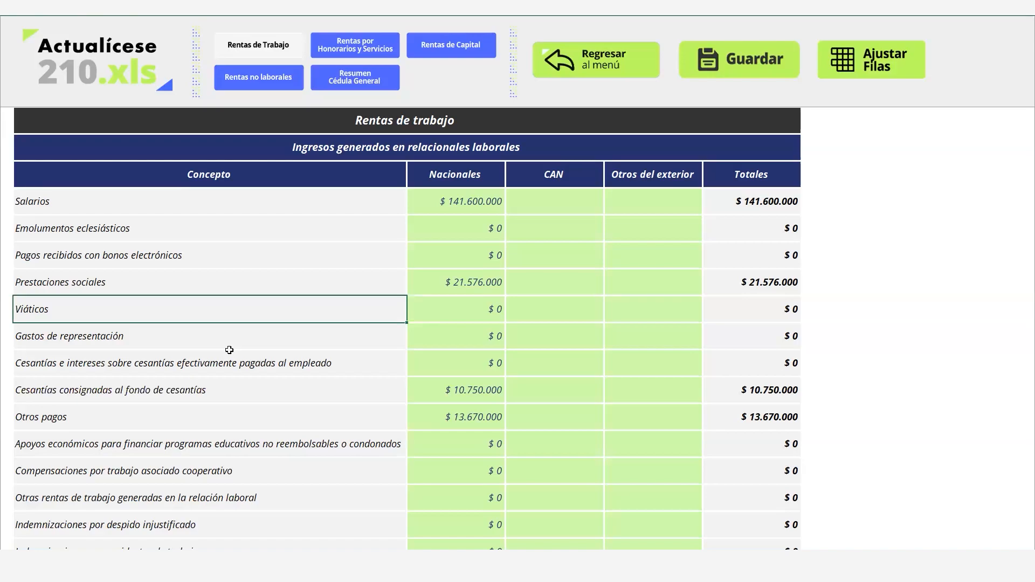
# Set the Nacionales amount for Otros pagos to 0
pyautogui.press('Down')
pyautogui.press('Down')
pyautogui.press('Down')
pyautogui.press('Right')
pyautogui.press('Down')
pyautogui.press('Down')
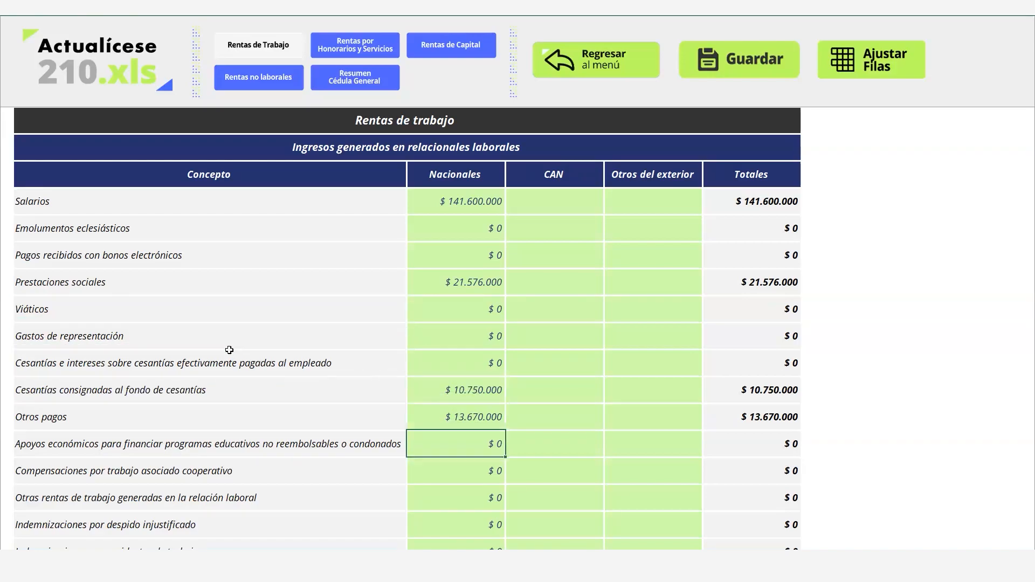
pyautogui.press('Up')
pyautogui.press('Up')
pyautogui.press('Up')
pyautogui.press('Down')
pyautogui.press('Down')
pyautogui.write('0')
pyautogui.press('Return')
# Review the national employment income rows down to the public-entity retirement bonus, and go back up to Salarios
pyautogui.press('Up')
pyautogui.press('Up')
pyautogui.press('Up')
pyautogui.press('Down')
pyautogui.press('Up')
pyautogui.press('Down')
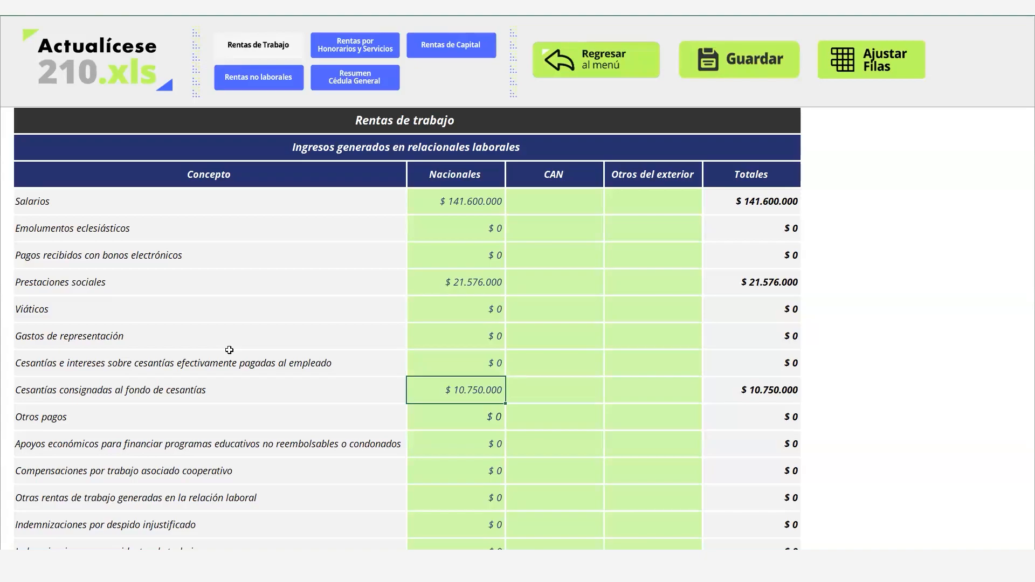
pyautogui.press('Down')
pyautogui.press('Down')
pyautogui.press('Down')
pyautogui.press('Down')
pyautogui.press('Down')
pyautogui.press('Down')
pyautogui.press('Down')
pyautogui.press('Down')
pyautogui.press('Down')
pyautogui.press('Down')
pyautogui.press('Down')
pyautogui.press('Down')
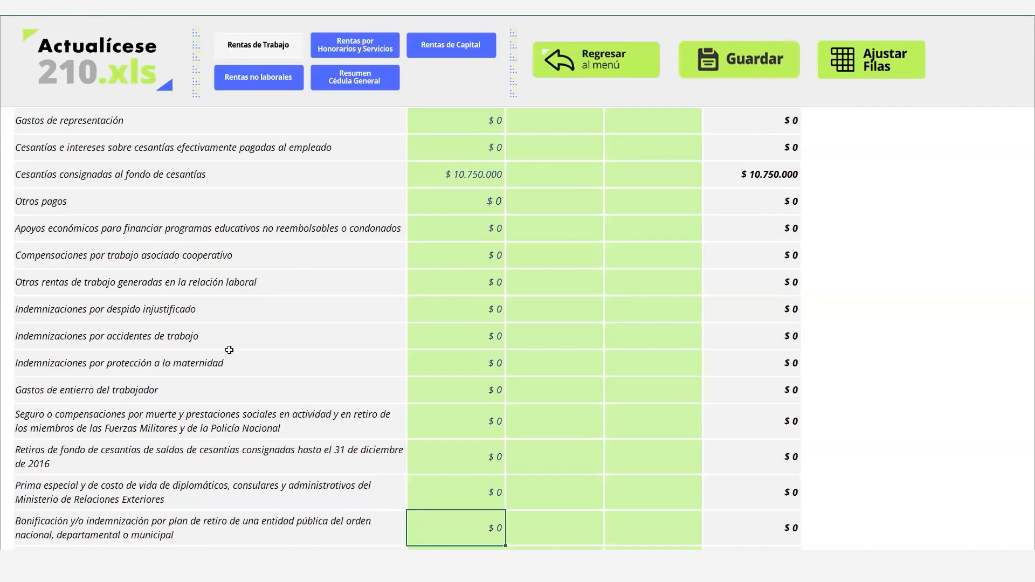
pyautogui.press('Up')
pyautogui.press('Up')
pyautogui.press('Up')
pyautogui.press('Up')
pyautogui.press('Up')
pyautogui.press('Up')
pyautogui.press('Up')
pyautogui.press('Up')
pyautogui.press('Up')
pyautogui.press('Up')
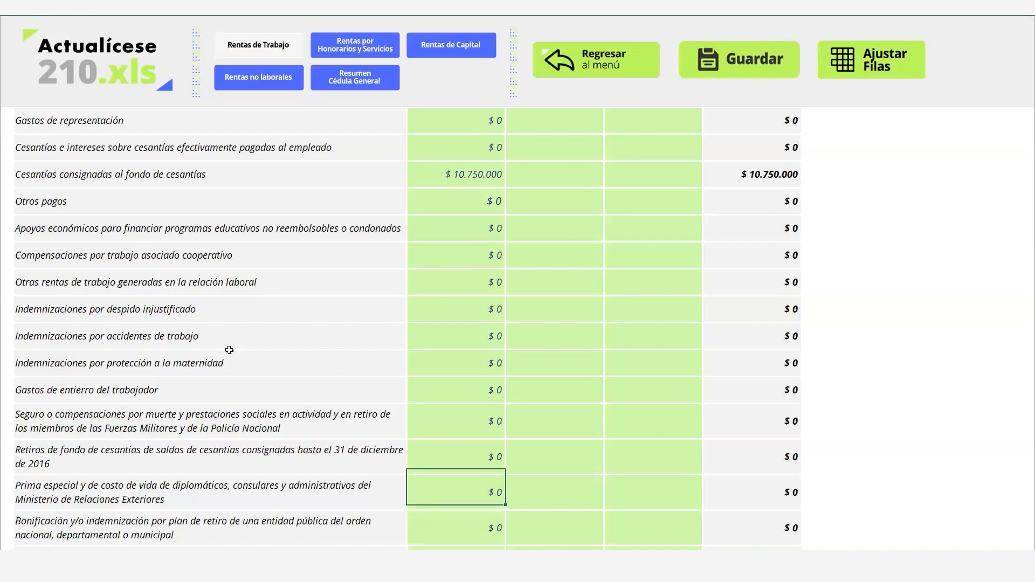
pyautogui.press('Up')
pyautogui.press('Up')
pyautogui.press('Up')
pyautogui.press('Up')
pyautogui.press('Up')
pyautogui.press('Up')
pyautogui.press('Up')
pyautogui.press('Up')
pyautogui.press('Up')
pyautogui.press('Up')
pyautogui.press('Up')
pyautogui.press('Up')
pyautogui.press('Up')
pyautogui.press('Down')
pyautogui.press('Down')
pyautogui.press('Down')
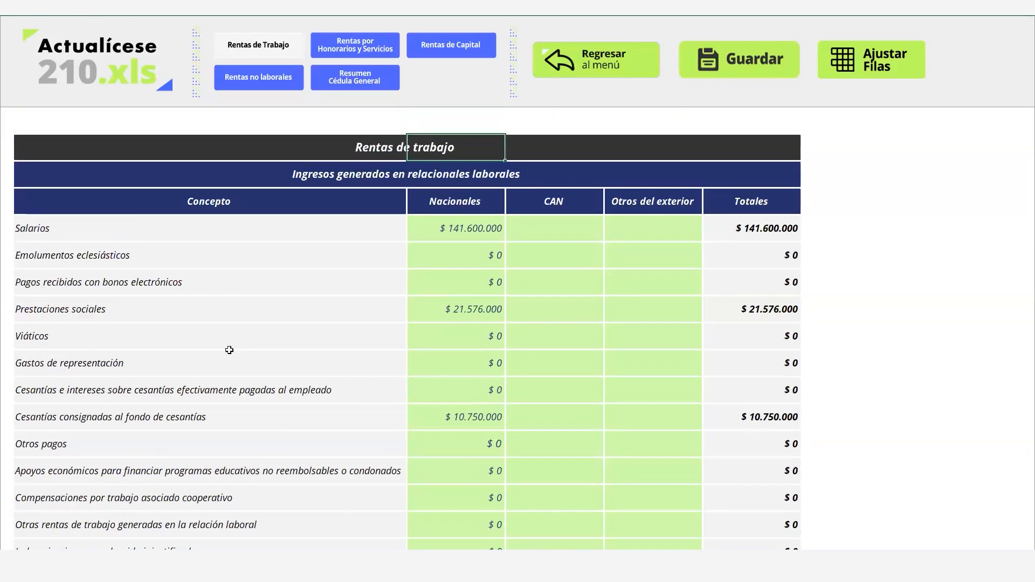
pyautogui.press('Down')
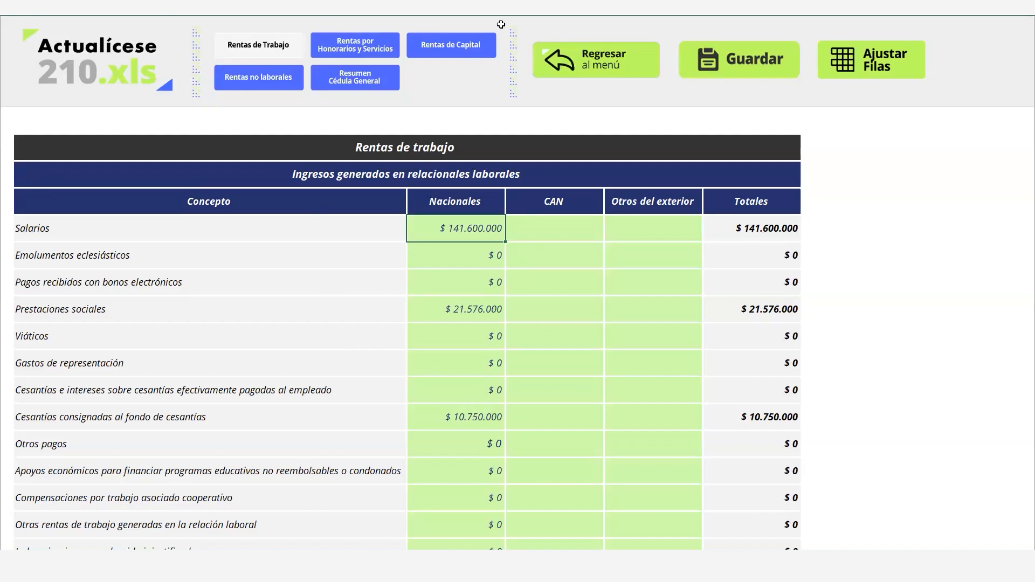
# Open Datos básicos del contribuyente and check the answers about foreign income in CAN member countries and other countries
pyautogui.click(589, 64)
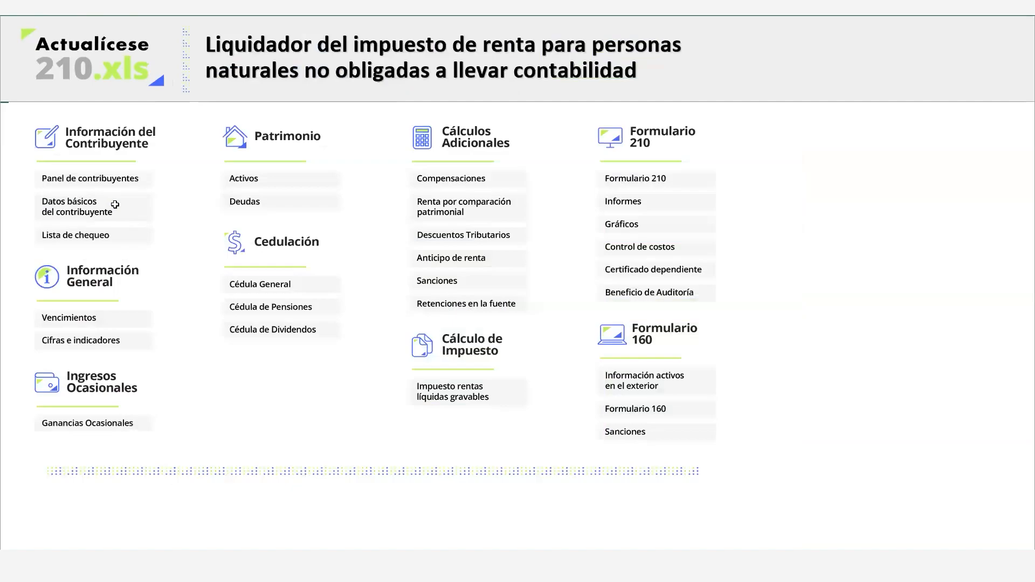
pyautogui.click(115, 204)
pyautogui.click(255, 352)
pyautogui.press('Down')
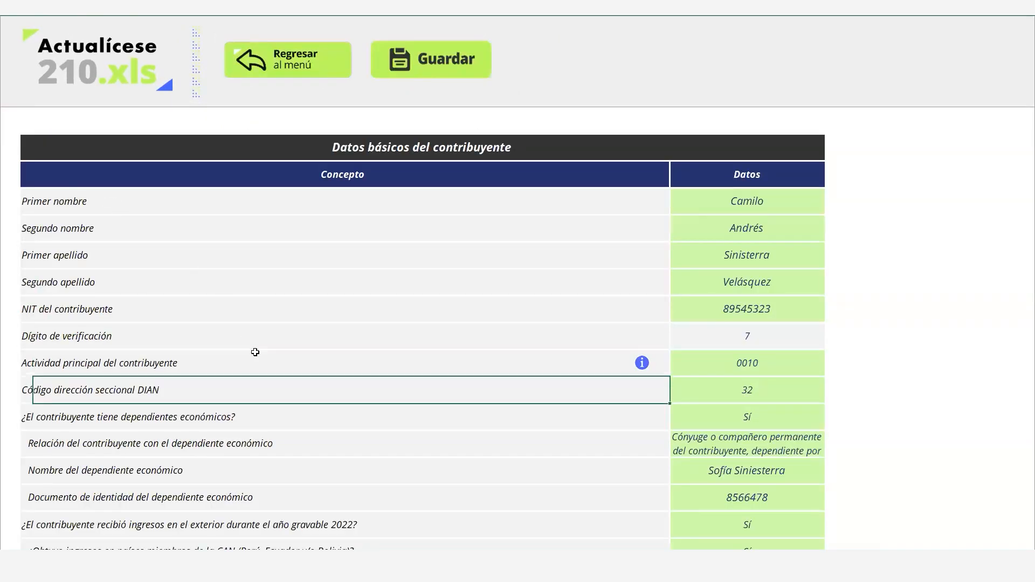
pyautogui.press('Down')
pyautogui.press('Down')
pyautogui.press('Down')
pyautogui.press('Down')
pyautogui.press('Down')
pyautogui.press('Down')
pyautogui.press('Down')
pyautogui.press('Down')
pyautogui.press('Down')
pyautogui.press('Down')
pyautogui.press('Down')
pyautogui.press('Down')
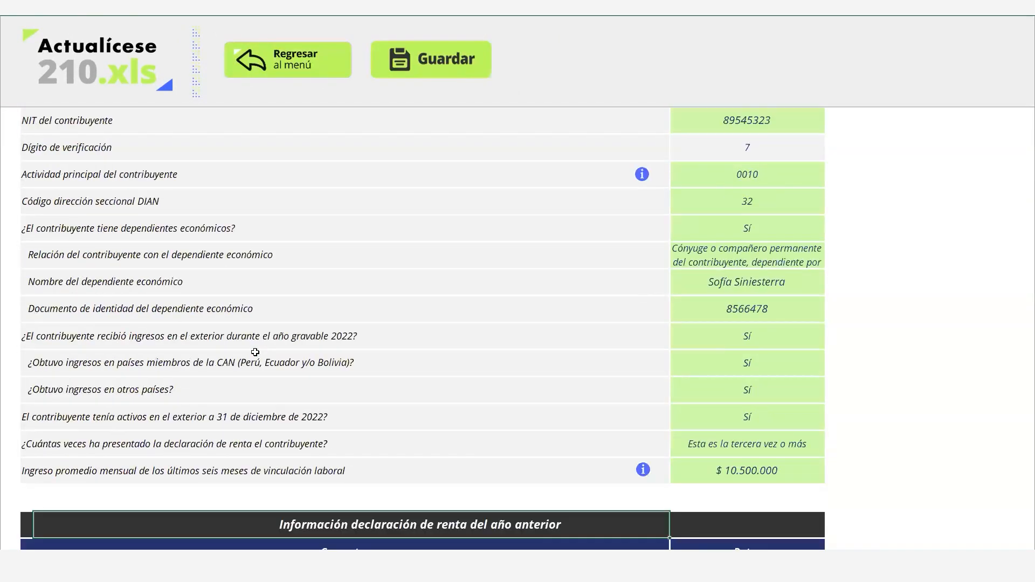
pyautogui.click(237, 366)
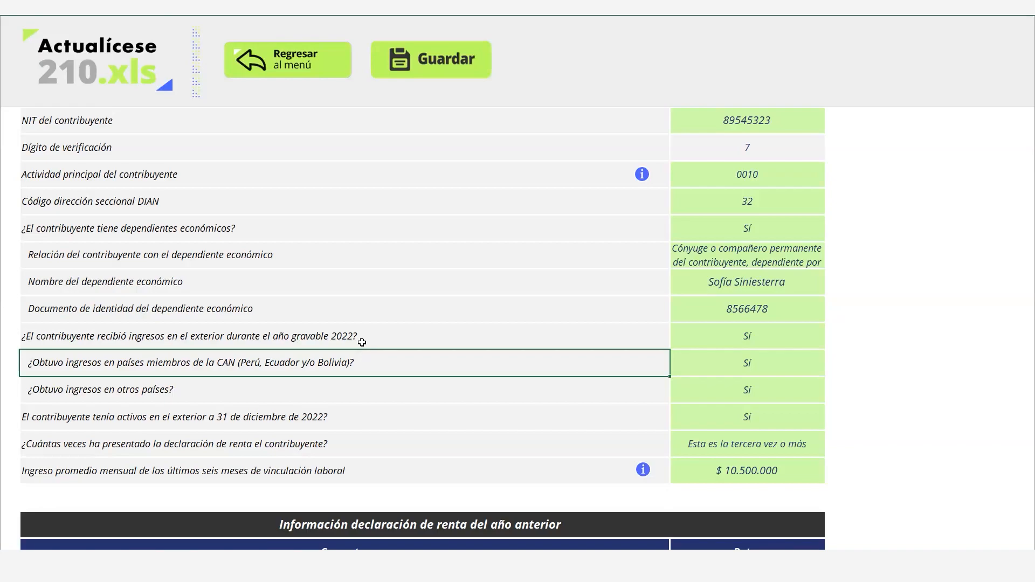
# Reopen Rentas de Trabajo in the Cédula General and examine the CAN and Otros del exterior columns
pyautogui.click(281, 65)
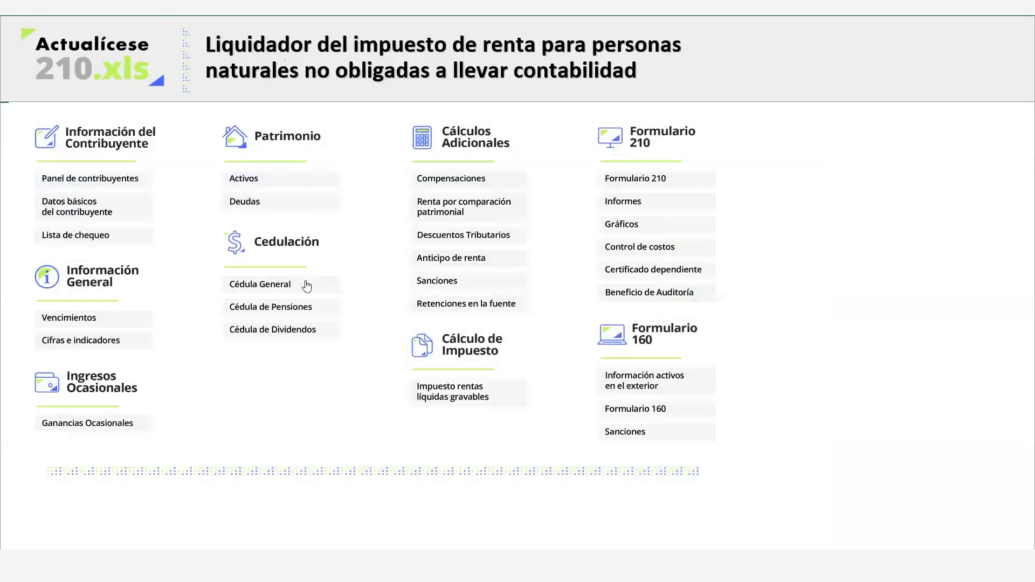
pyautogui.click(307, 279)
pyautogui.click(259, 44)
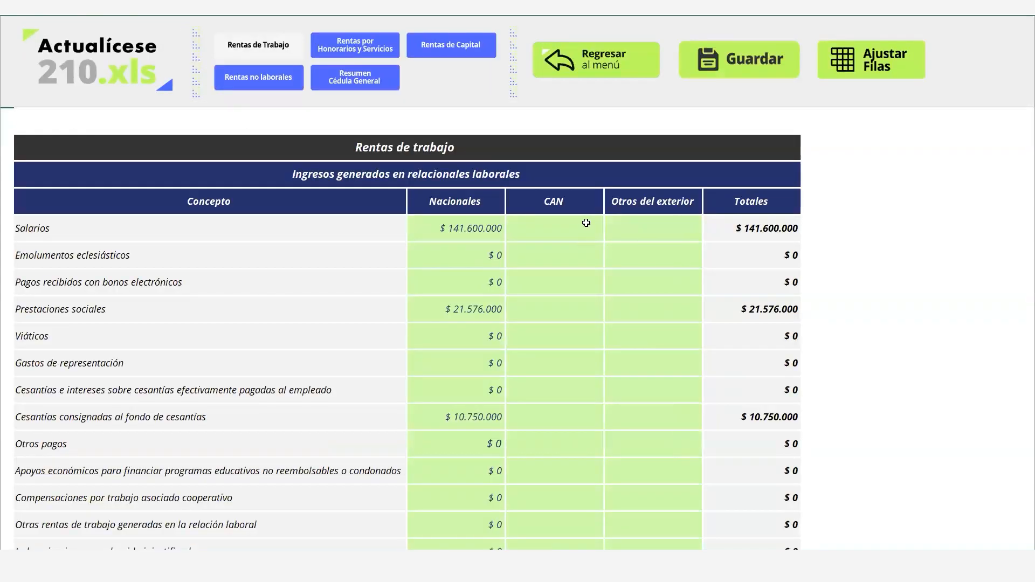
pyautogui.moveTo(585, 223); pyautogui.dragTo(640, 437)
pyautogui.click(561, 246)
pyautogui.press('Down')
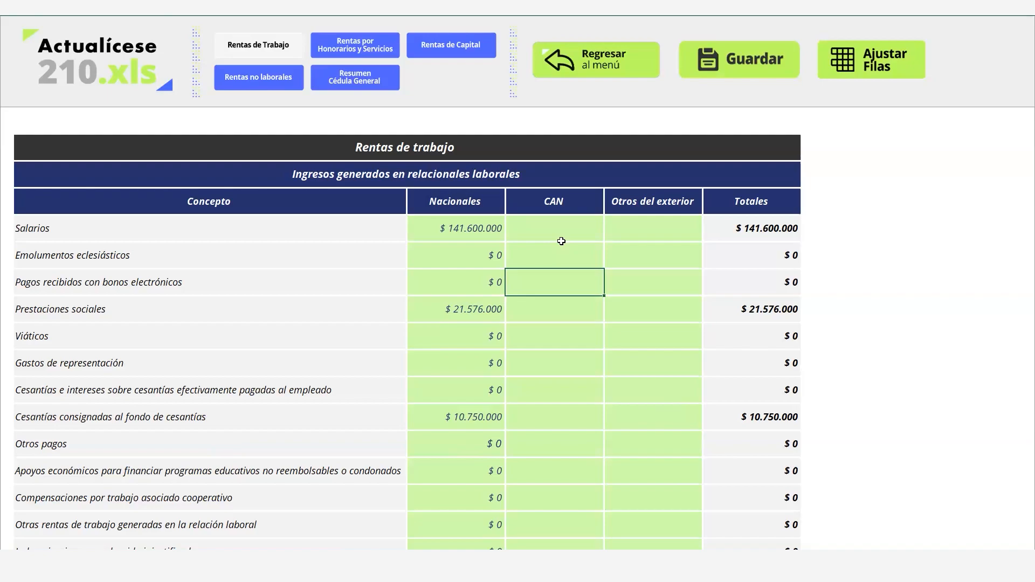
pyautogui.press('Right')
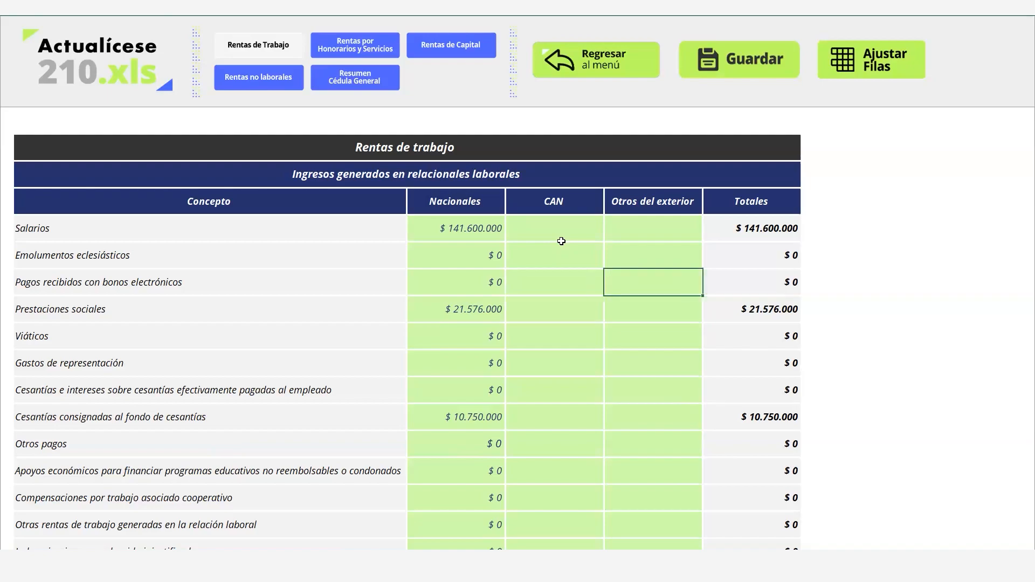
pyautogui.press('Up')
pyautogui.press('Up')
pyautogui.press('Down')
# Examine the remaining employment income rows and the Honorarios, Compensación de servicios personales and Comisiones sections below them
pyautogui.press('Left')
pyautogui.press('Left')
pyautogui.press('Down')
pyautogui.press('Down')
pyautogui.press('Down')
pyautogui.press('Down')
pyautogui.press('Down')
pyautogui.press('Down')
pyautogui.press('Down')
pyautogui.press('Down')
pyautogui.press('Down')
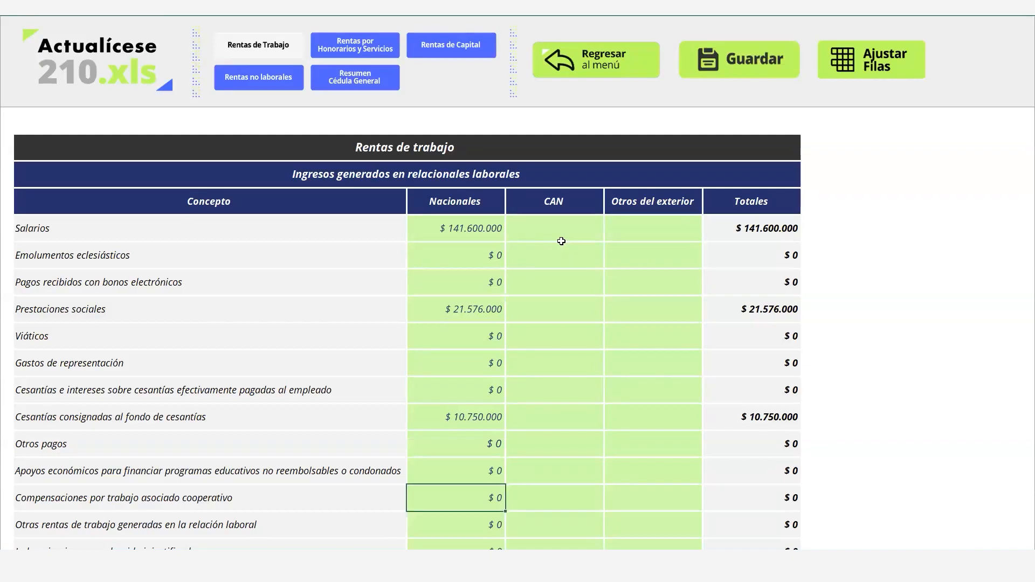
pyautogui.press('Down')
pyautogui.press('Down')
pyautogui.press('Down')
pyautogui.press('Down')
pyautogui.press('Down')
pyautogui.press('Down')
pyautogui.press('Down')
pyautogui.press('Down')
pyautogui.press('Down')
pyautogui.press('Down')
pyautogui.press('Down')
pyautogui.press('Down')
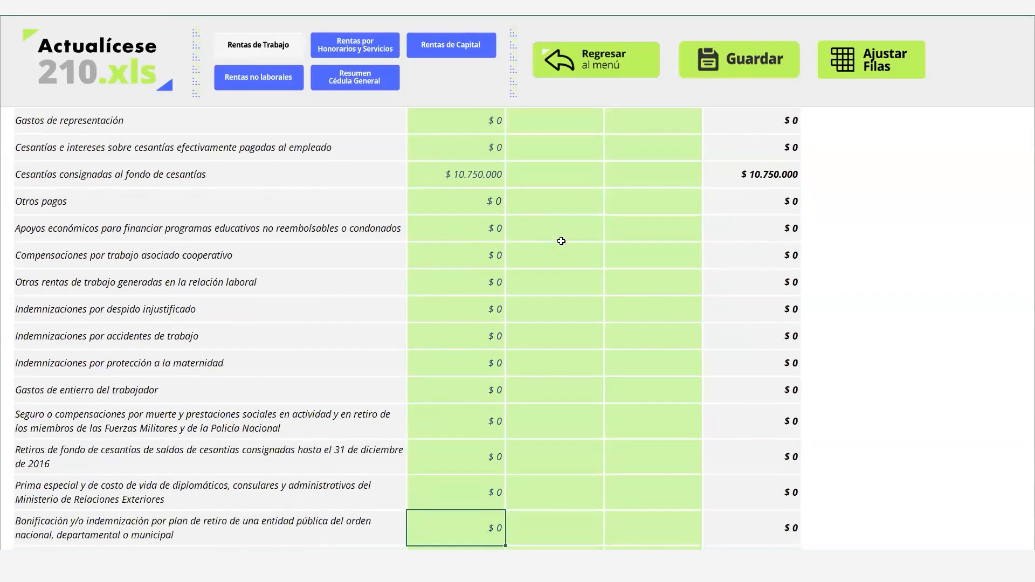
pyautogui.press('Down')
pyautogui.press('Down')
pyautogui.press('Down')
pyautogui.press('Down')
pyautogui.press('Down')
pyautogui.press('Down')
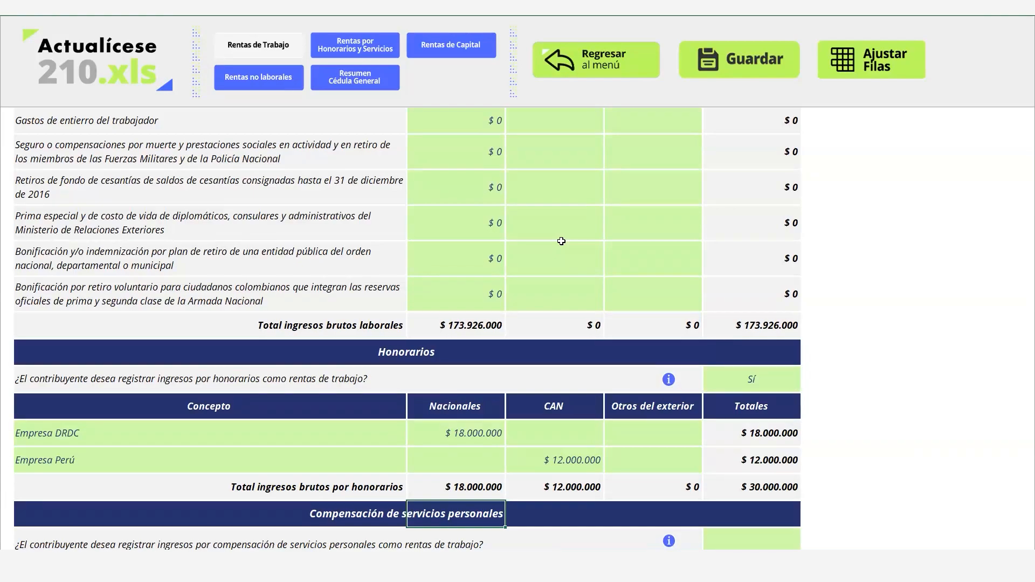
pyautogui.press('Down')
pyautogui.press('Down')
pyautogui.press('Down')
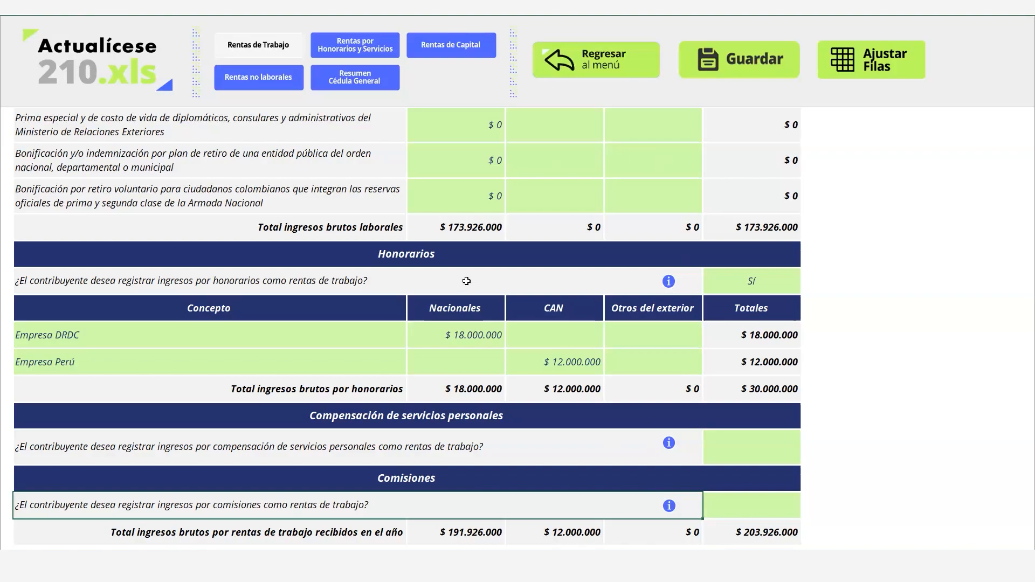
# Answer No to registering fee income (honorarios) as rentas de trabajo
pyautogui.click(744, 289)
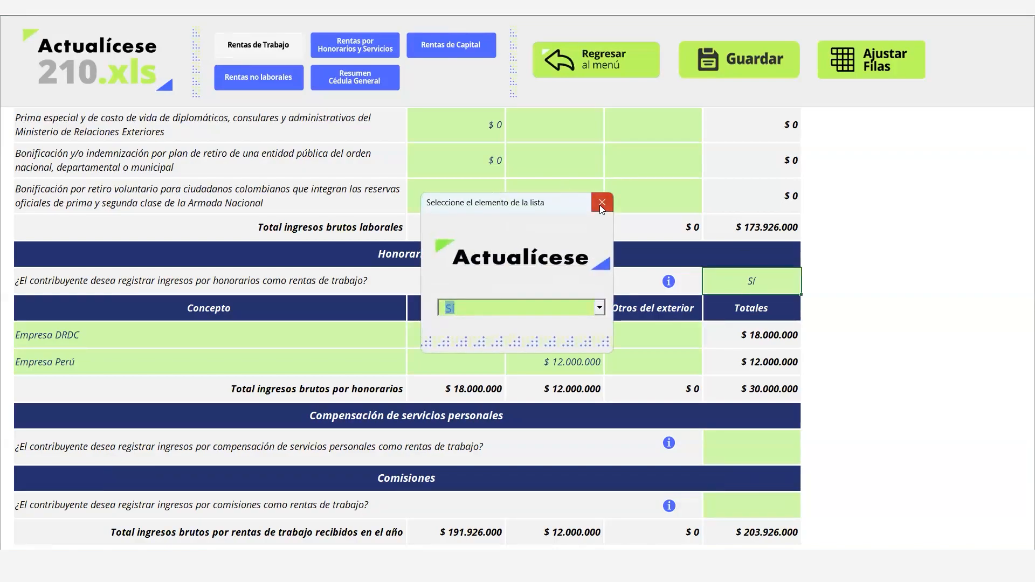
pyautogui.click(692, 273)
pyautogui.click(751, 281)
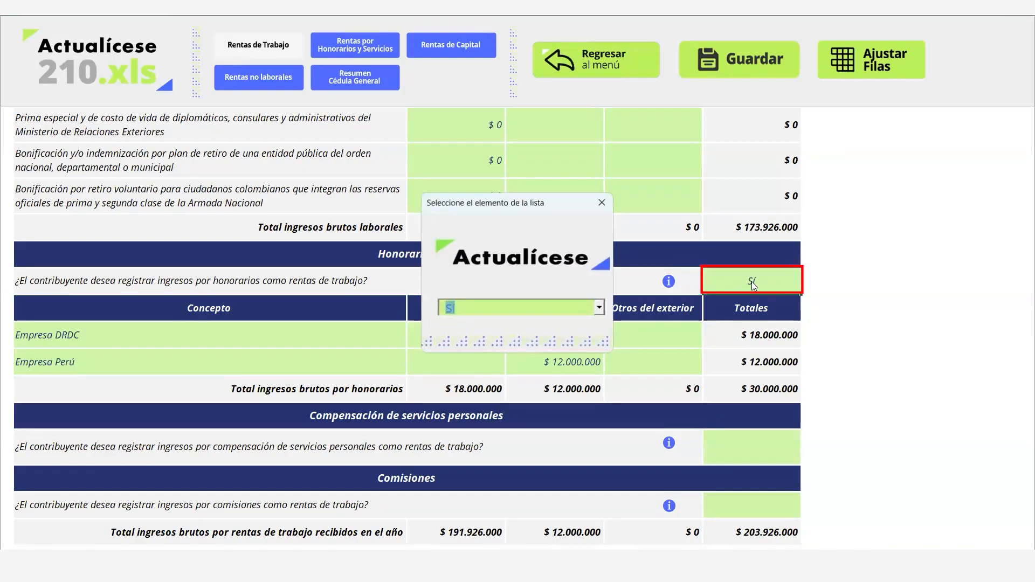
pyautogui.click(600, 308)
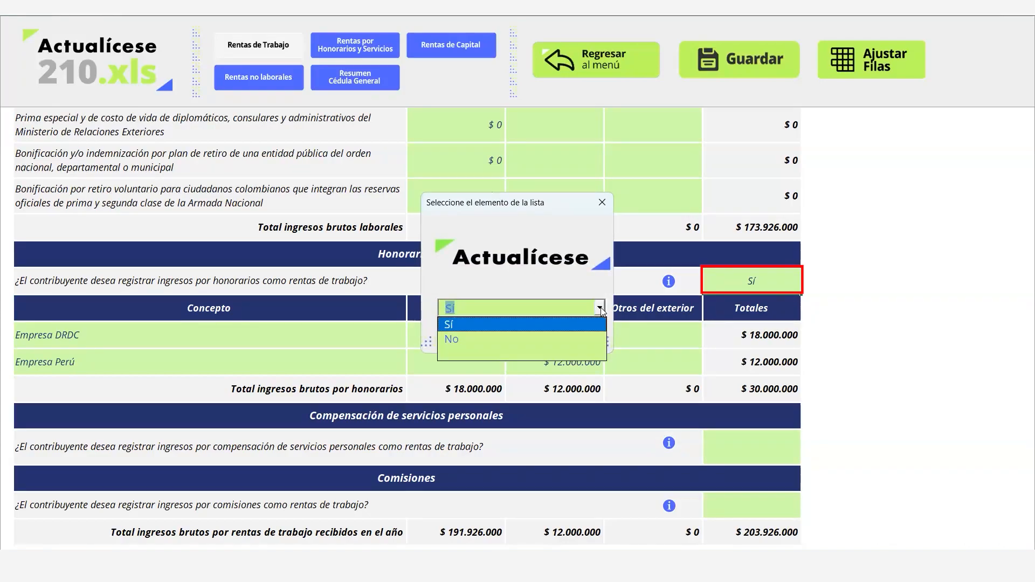
pyautogui.click(583, 339)
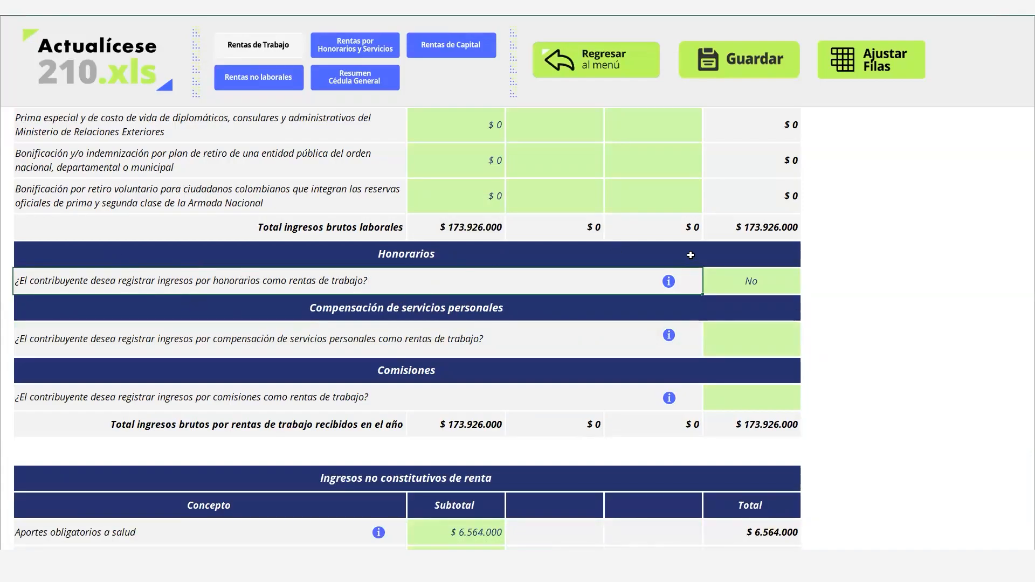
# Switch the answer about registering honorarios as rentas de trabajo back to Sí
pyautogui.click(772, 285)
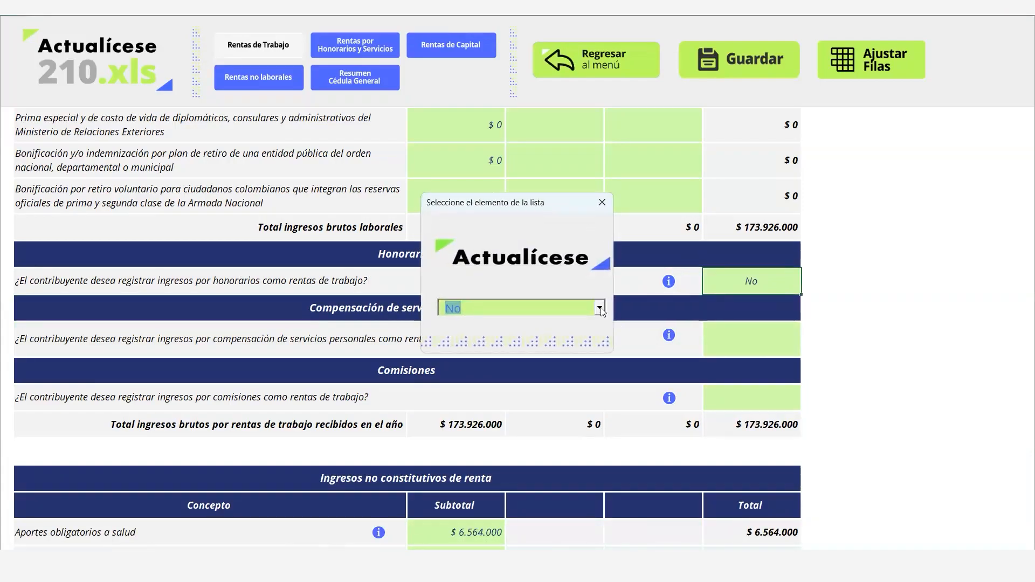
pyautogui.click(599, 308)
pyautogui.click(556, 325)
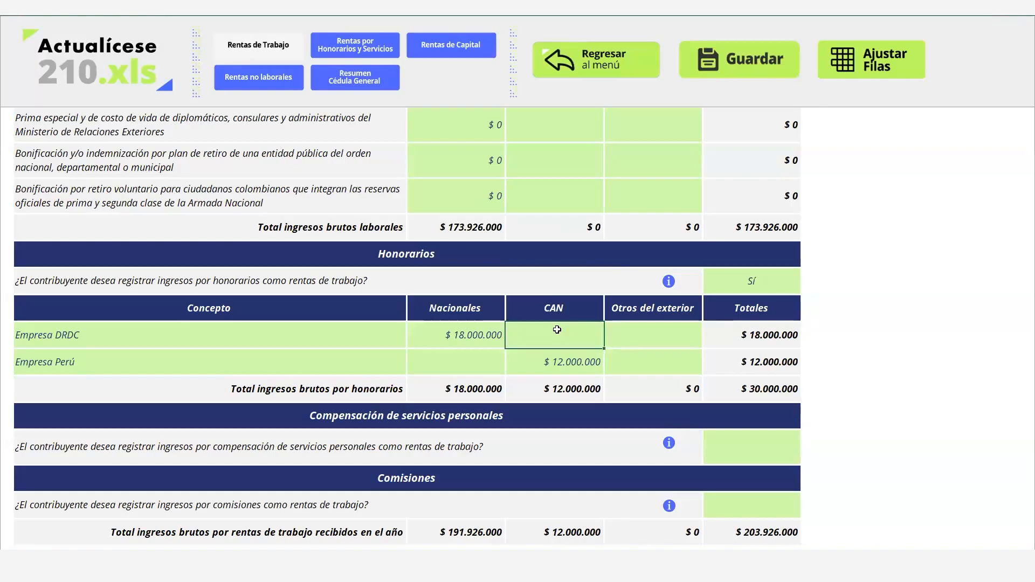
# Adjust the Honorarios table to 10 rows and apply the change
pyautogui.click(339, 354)
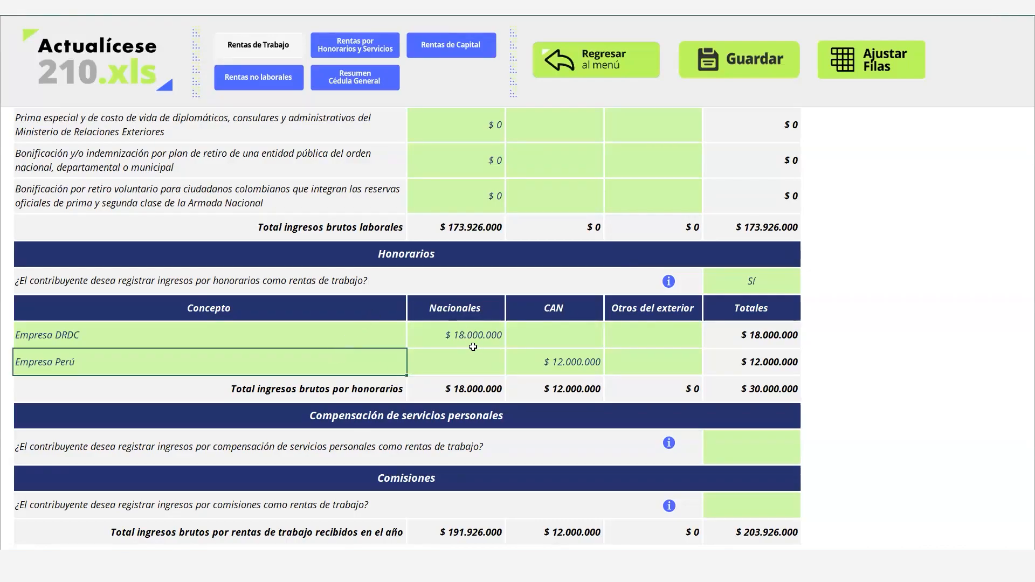
pyautogui.click(866, 47)
pyautogui.press('BackSpace')
pyautogui.write('10')
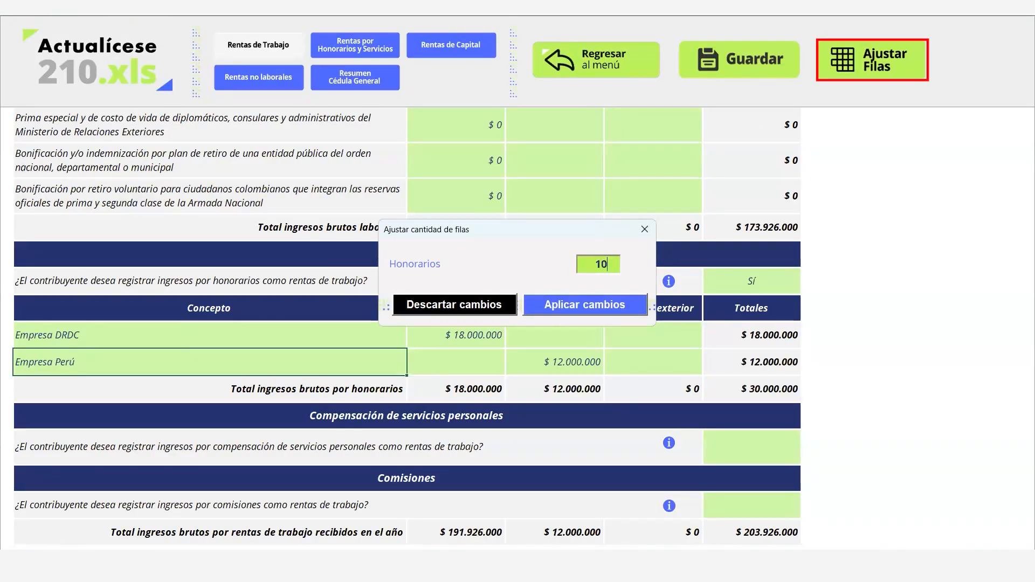
pyautogui.click(580, 307)
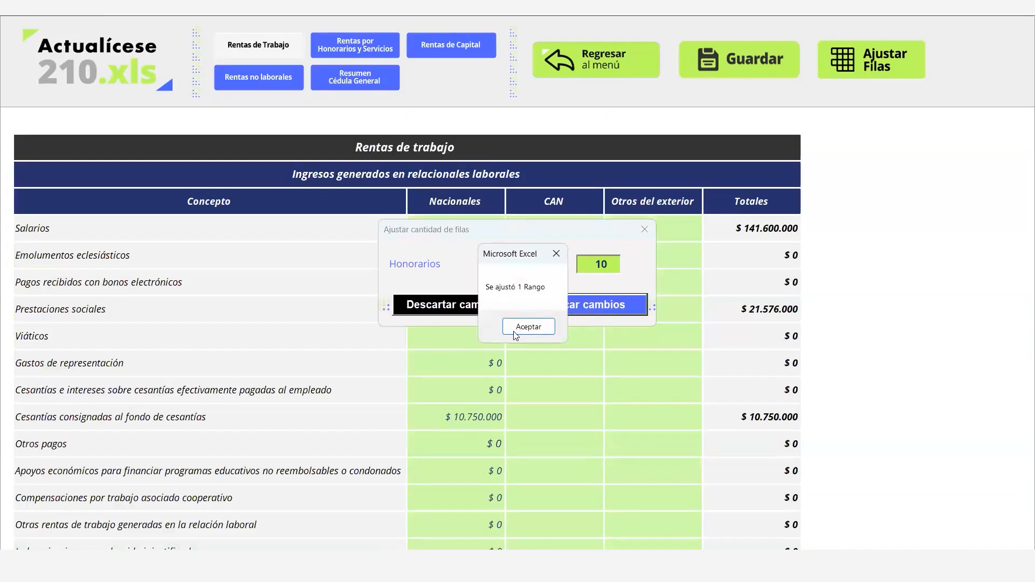
pyautogui.click(524, 387)
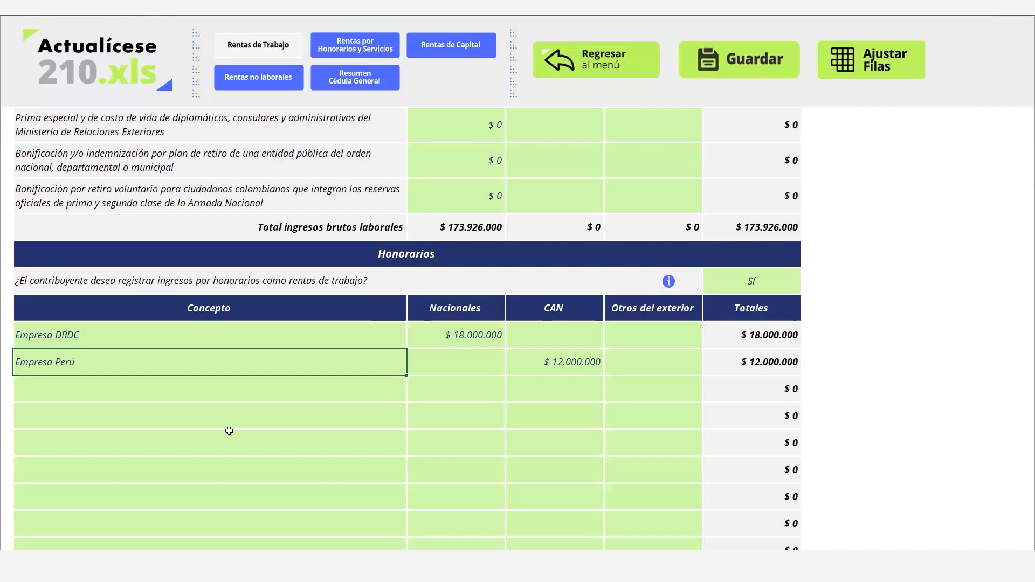
# Examine the added rows of the Honorarios table and the national amount for Empresa DRDC
pyautogui.press('Down')
pyautogui.press('Down')
pyautogui.press('Down')
pyautogui.press('Down')
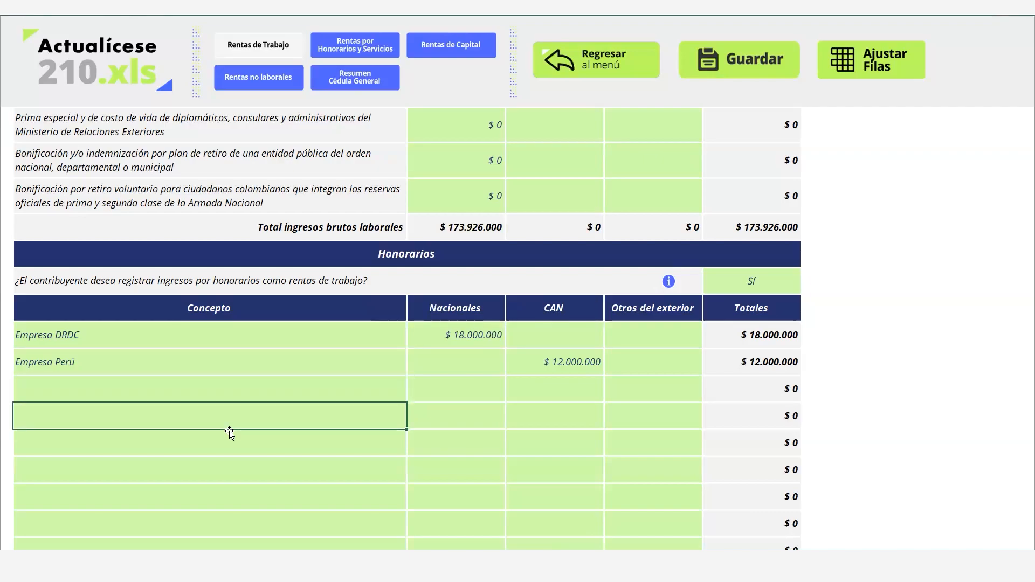
pyautogui.press('Up')
pyautogui.press('Up')
pyautogui.press('Up')
pyautogui.press('Up')
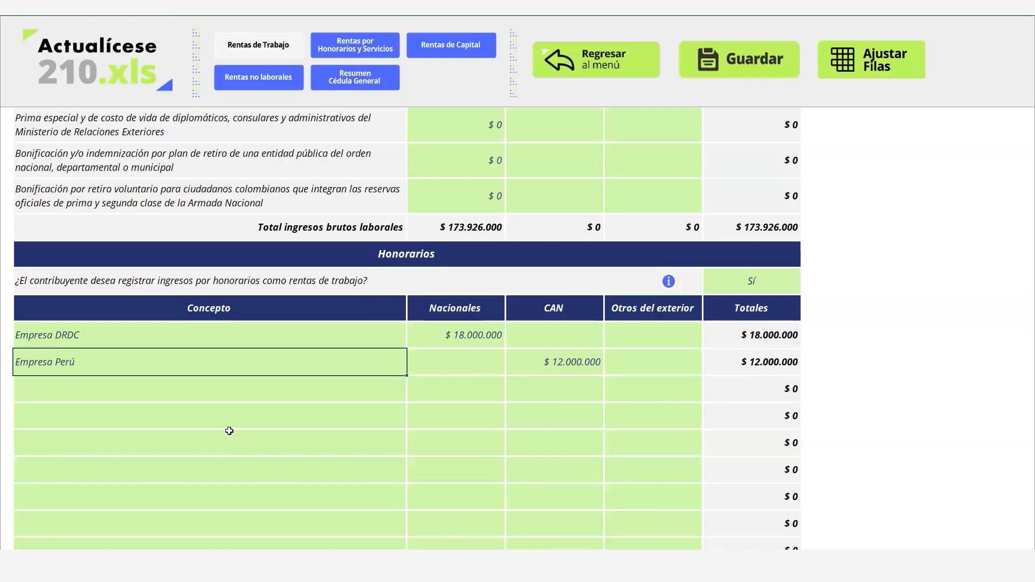
pyautogui.press('Right')
pyautogui.press('Up')
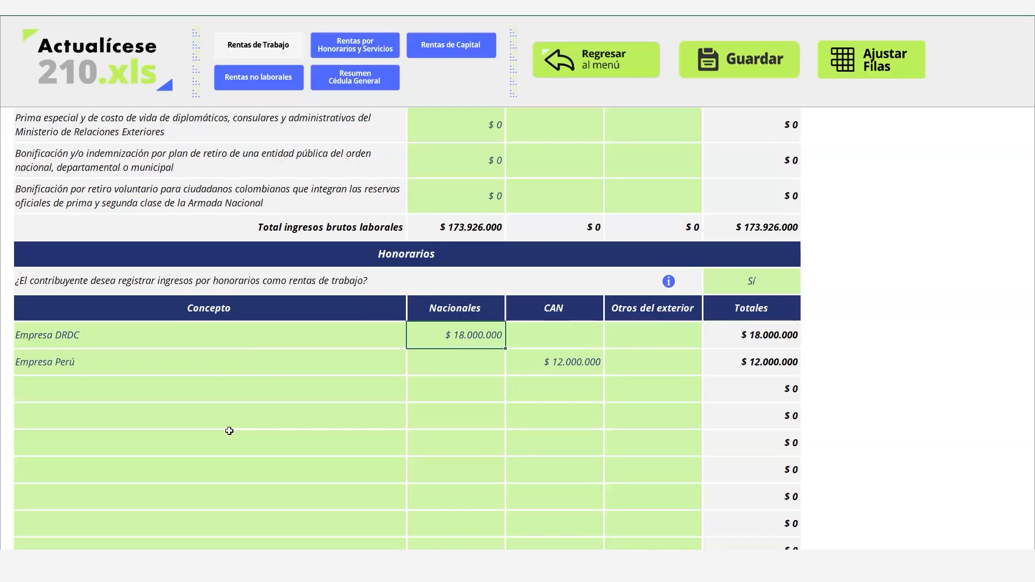
# Examine the remaining Honorarios rows, their total, and the questions on compensación de servicios personales and comisiones
pyautogui.press('Down')
pyautogui.press('Down')
pyautogui.press('Down')
pyautogui.press('Down')
pyautogui.press('Down')
pyautogui.press('Down')
pyautogui.press('Down')
pyautogui.press('Down')
pyautogui.press('Down')
pyautogui.press('Down')
pyautogui.press('Down')
pyautogui.press('Down')
pyautogui.press('Down')
pyautogui.press('Down')
pyautogui.press('Down')
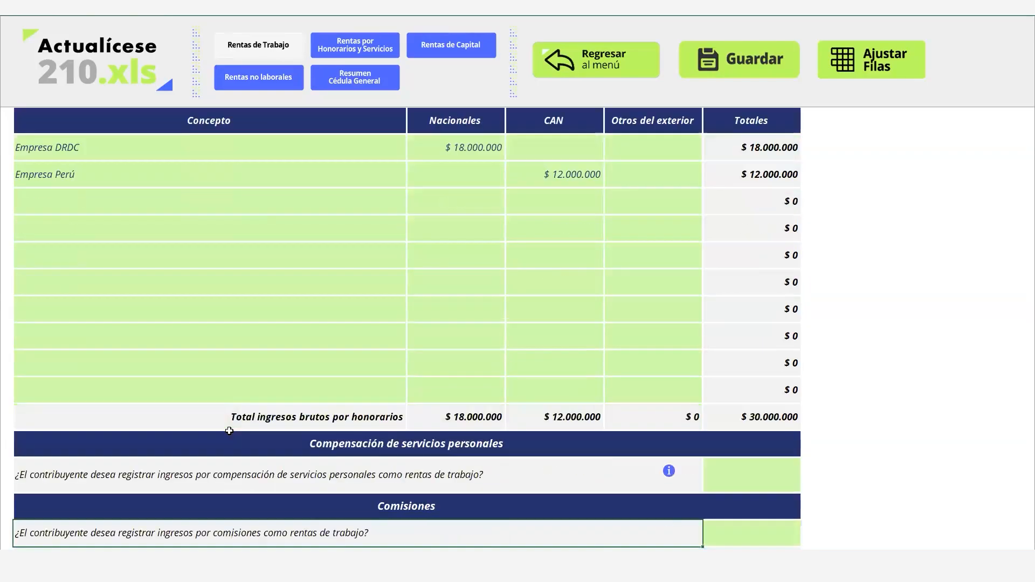
pyautogui.press('Up')
pyautogui.press('Up')
pyautogui.press('Up')
pyautogui.press('Up')
pyautogui.press('Up')
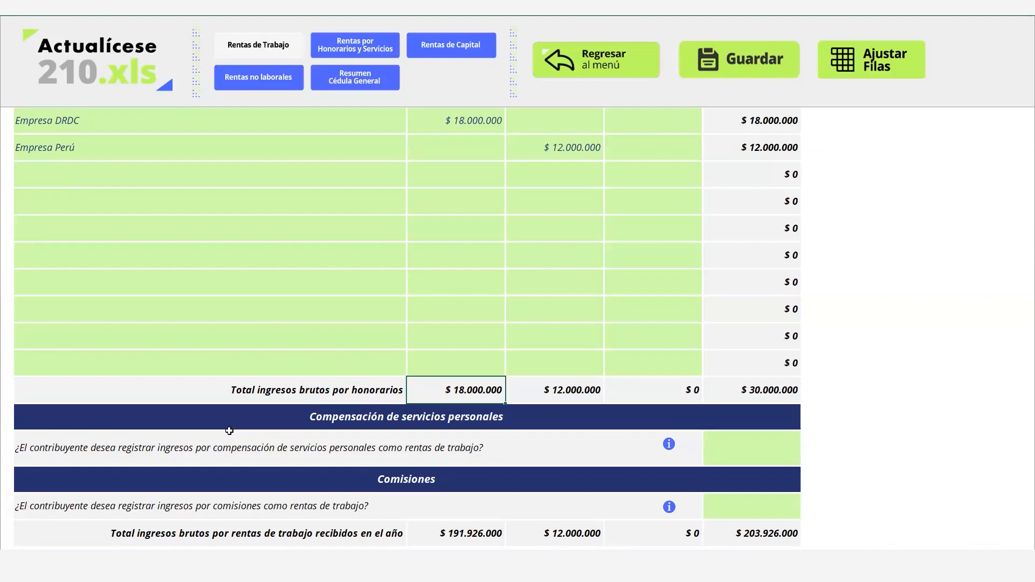
# Review the Ingresos no constitutivos de renta table, from the mandatory health contributions through the row for other non-constitutive income
pyautogui.press('Down')
pyautogui.press('Down')
pyautogui.press('Down')
pyautogui.press('Down')
pyautogui.press('Down')
pyautogui.press('Down')
pyautogui.press('Down')
pyautogui.press('Down')
pyautogui.press('Down')
pyautogui.press('Down')
pyautogui.press('Down')
pyautogui.press('Down')
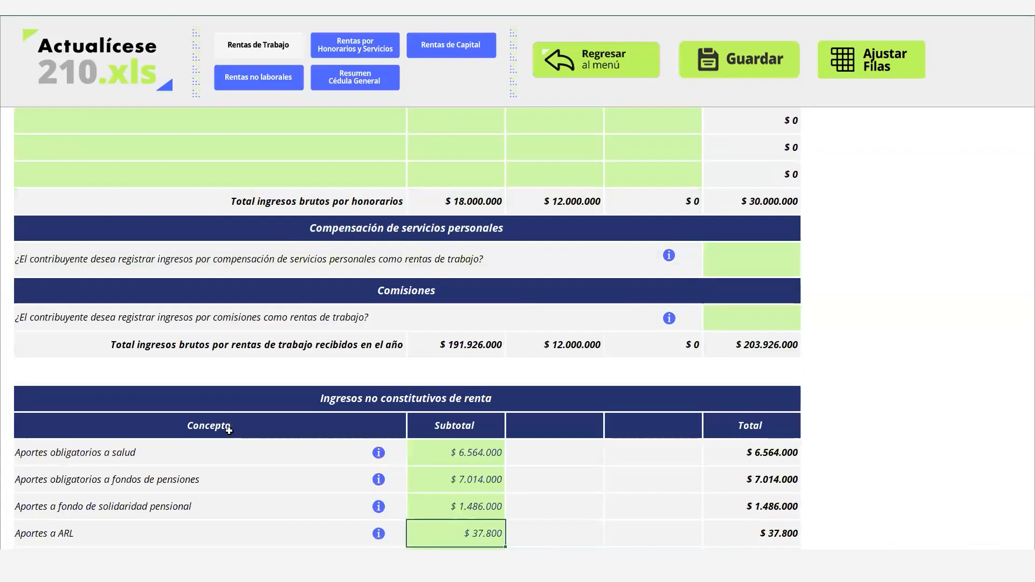
pyautogui.press('Down')
pyautogui.press('Down')
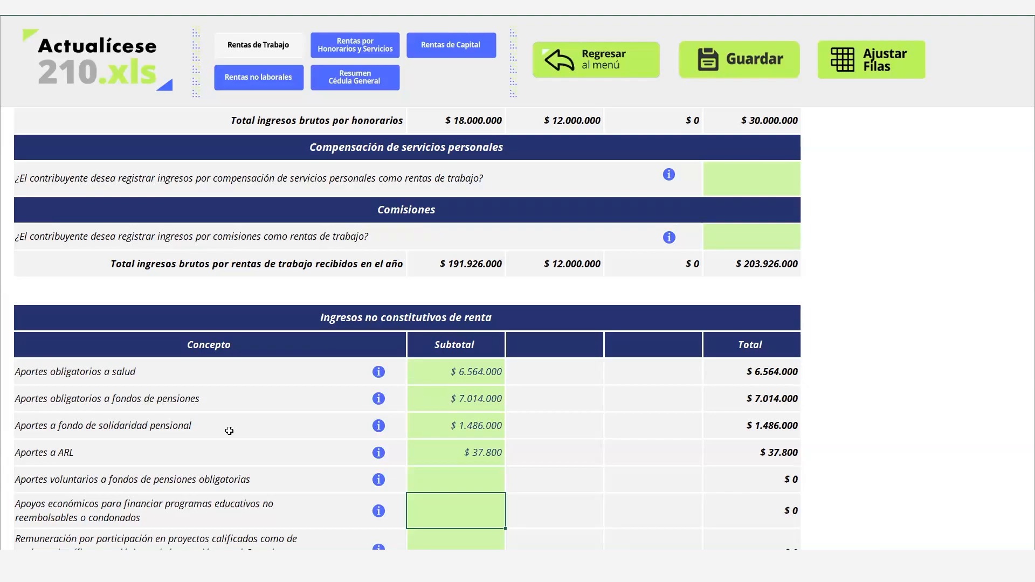
pyautogui.press('Down')
pyautogui.press('Down')
pyautogui.press('Down')
pyautogui.press('Down')
pyautogui.press('Up')
pyautogui.press('Up')
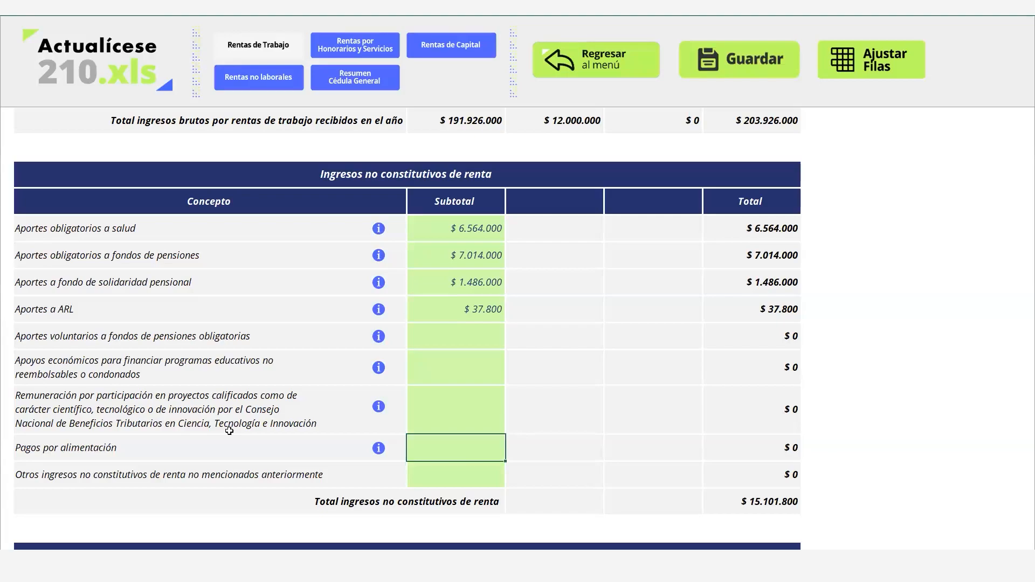
pyautogui.press('Down')
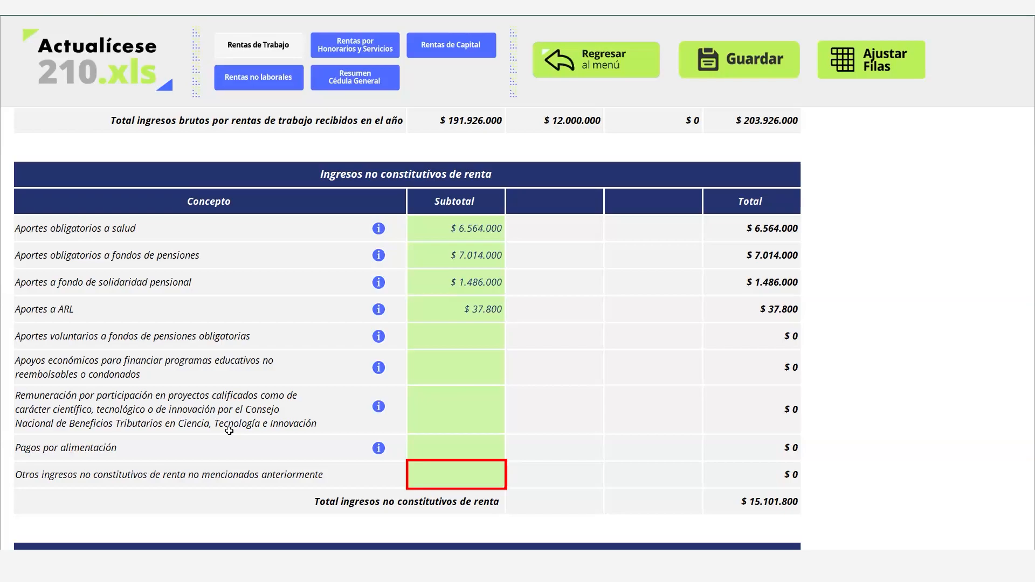
# Review the Deducciones table of the Rentas de trabajo, including the Dependientes económicos row and the total
pyautogui.click(133, 482)
pyautogui.press('Right')
pyautogui.press('Down')
pyautogui.press('Down')
pyautogui.press('Down')
pyautogui.press('Down')
pyautogui.press('Down')
pyautogui.press('Down')
pyautogui.press('Down')
pyautogui.press('Down')
pyautogui.press('Down')
pyautogui.press('Down')
pyautogui.press('Down')
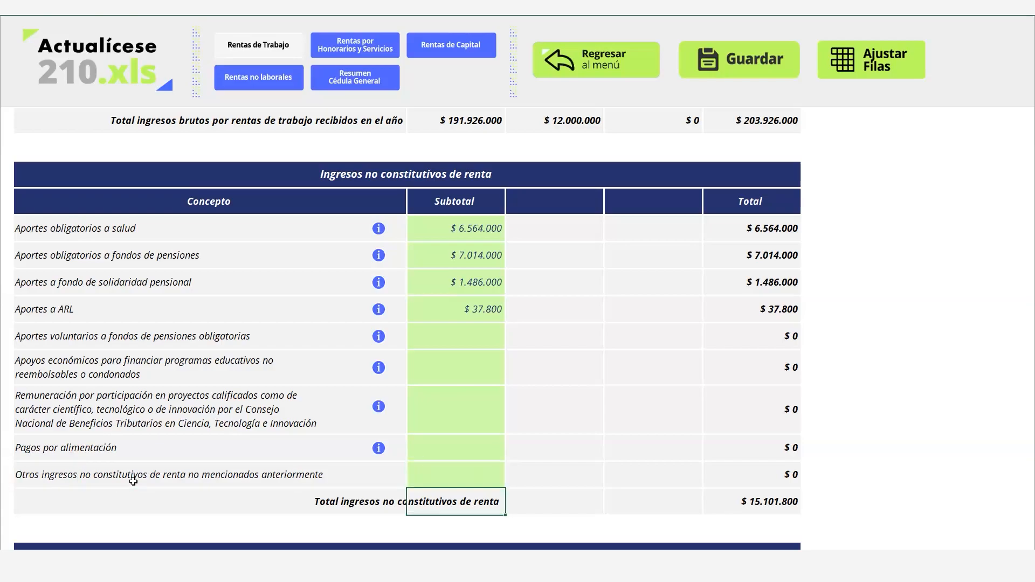
pyautogui.press('Down')
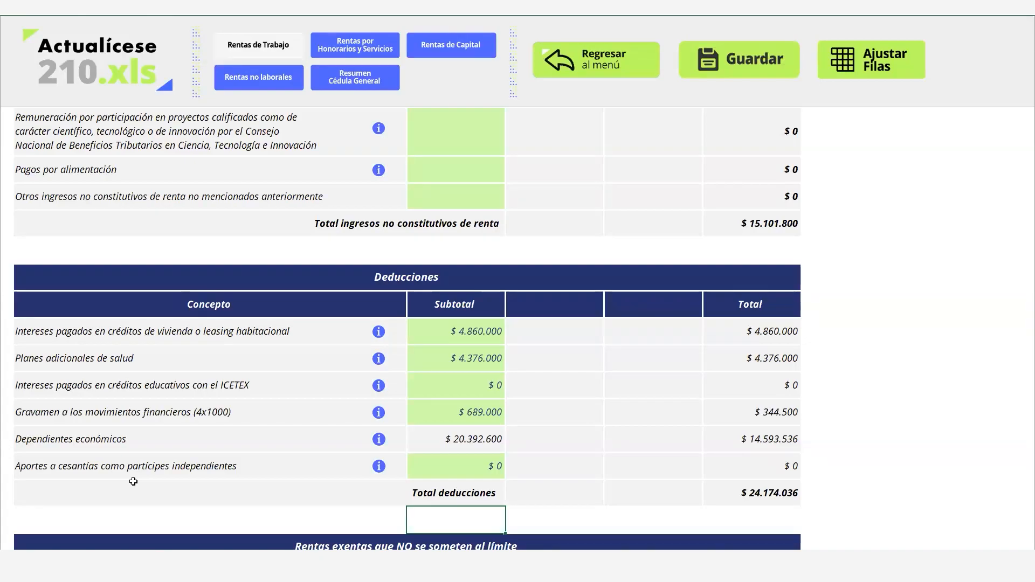
# Examine the economic dependent's relationship, name and ID fields in Datos básicos del contribuyente, and return to the Cédula General
pyautogui.click(584, 66)
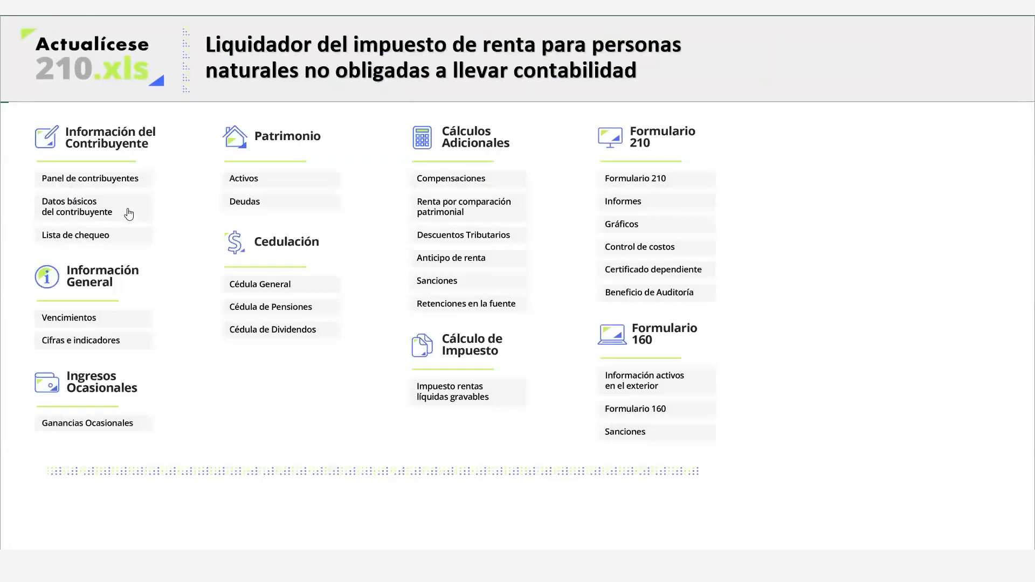
pyautogui.click(120, 211)
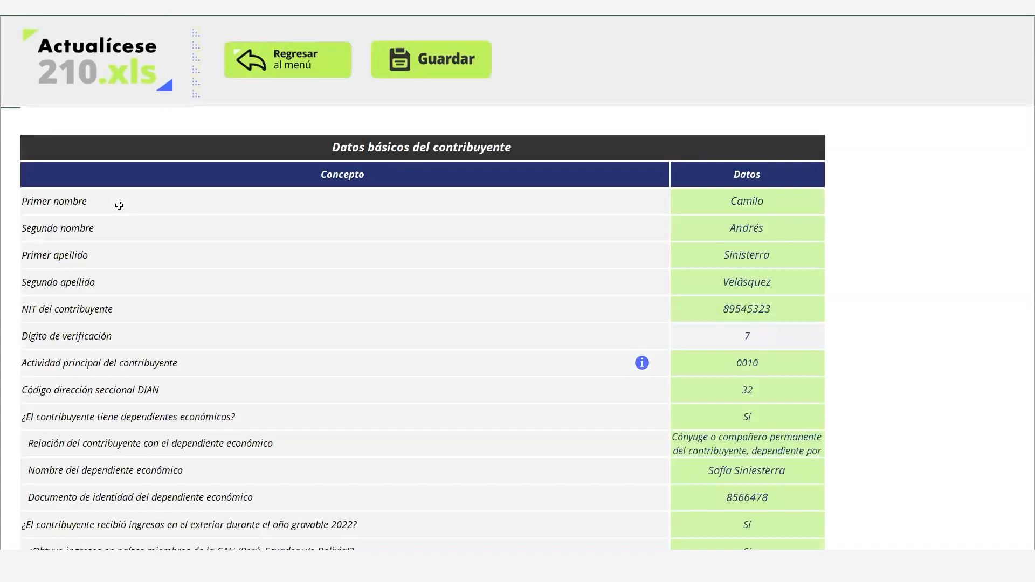
pyautogui.click(22, 501)
pyautogui.press('Up')
pyautogui.press('Up')
pyautogui.press('Up')
pyautogui.moveTo(113, 444); pyautogui.dragTo(103, 495)
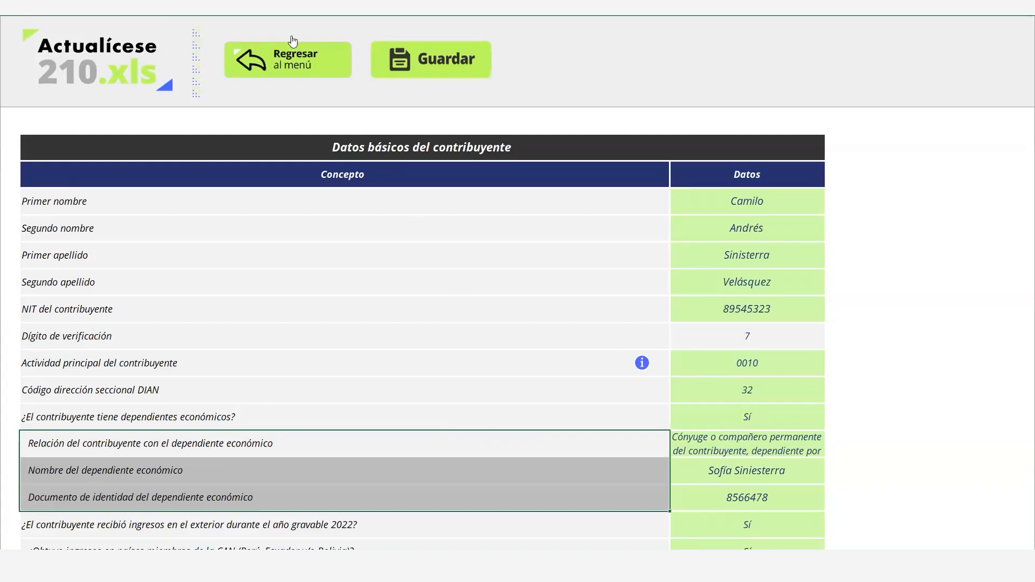
pyautogui.click(277, 58)
pyautogui.click(295, 285)
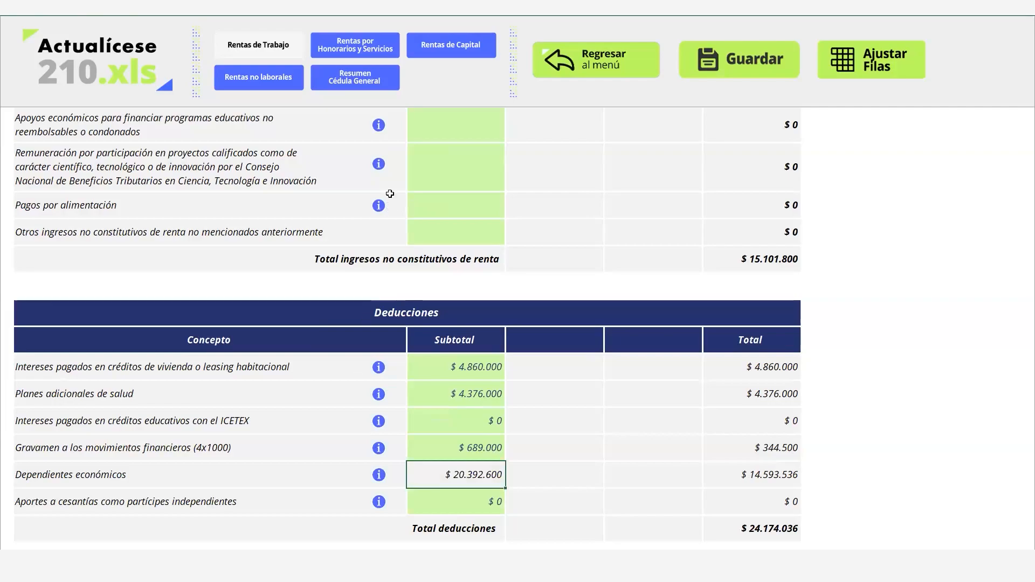
# In Datos básicos del contribuyente, answer No to whether the taxpayer has economic dependents
pyautogui.click(571, 60)
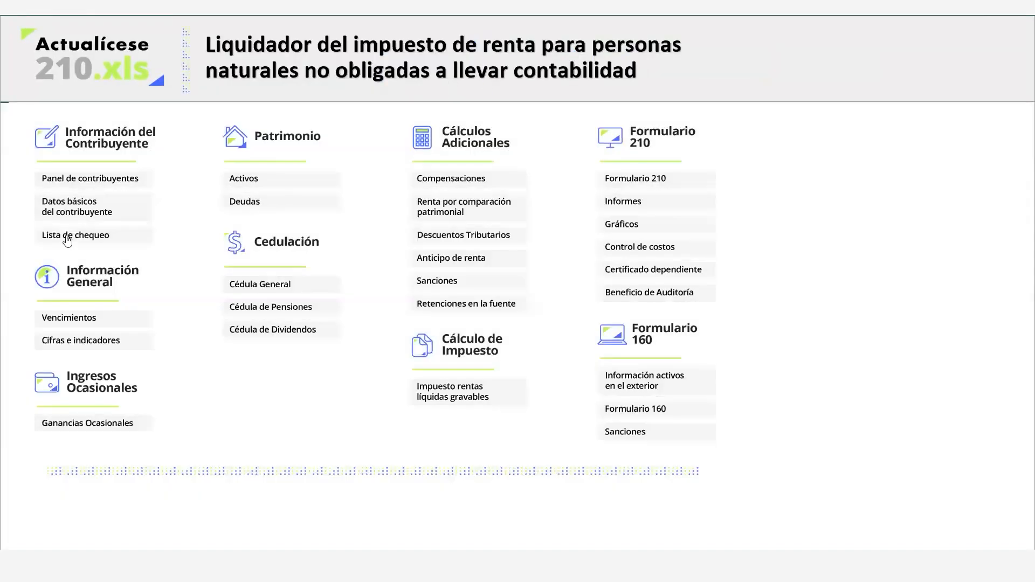
pyautogui.click(92, 213)
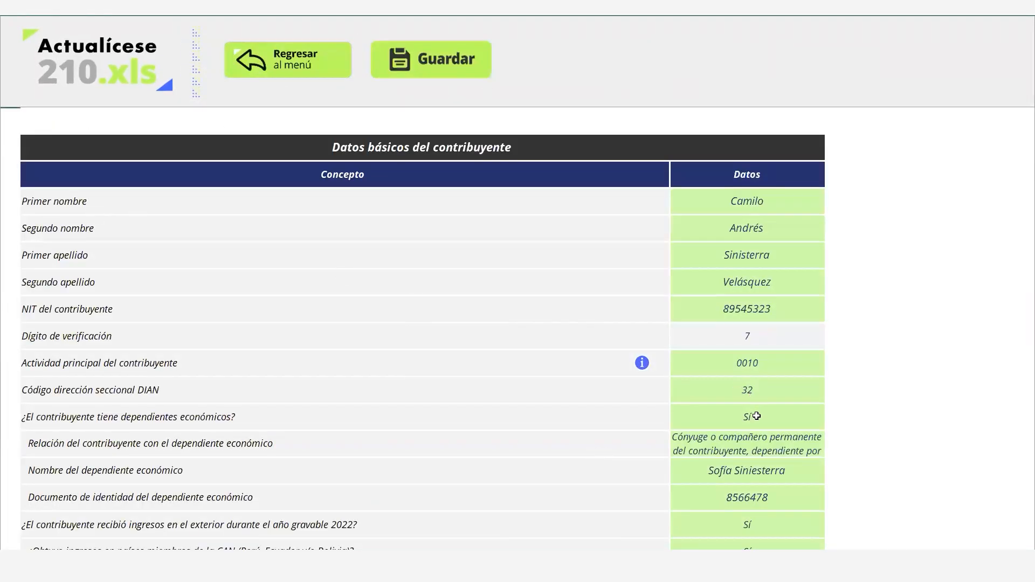
pyautogui.click(712, 417)
pyautogui.click(601, 311)
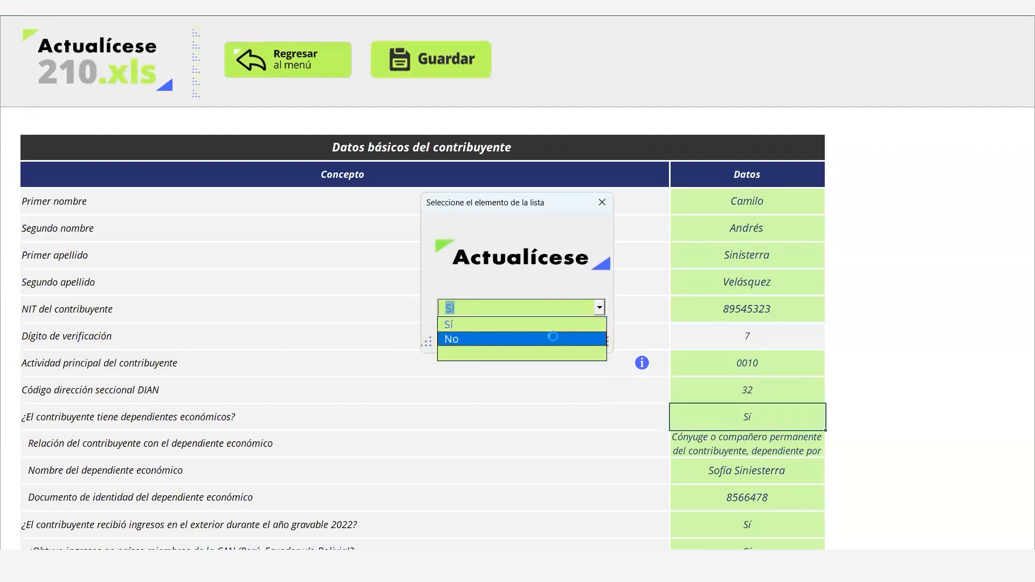
pyautogui.click(553, 334)
# Return to Rentas de Trabajo in the Cédula General and check the Dependientes económicos deduction
pyautogui.click(307, 54)
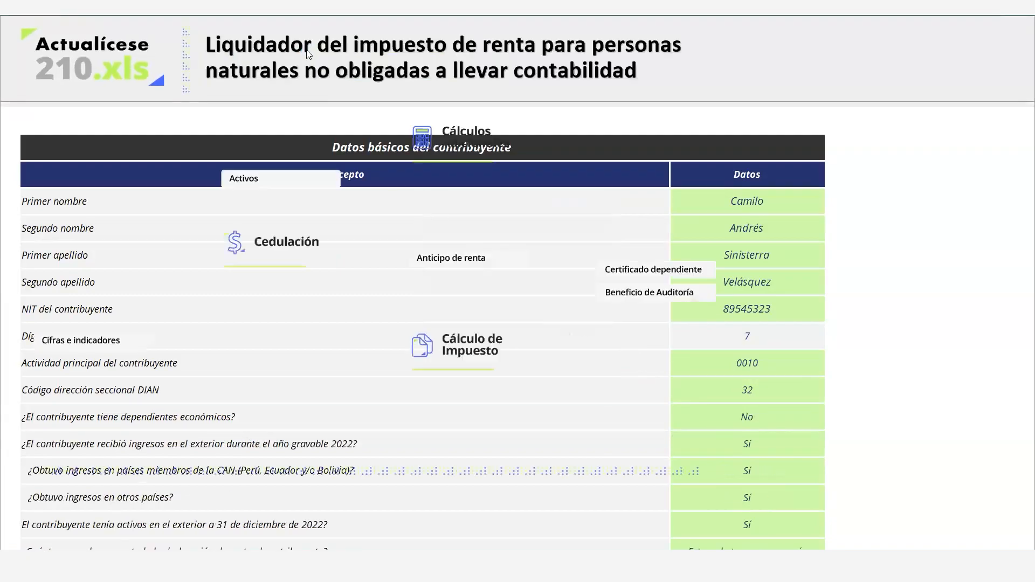
pyautogui.click(305, 291)
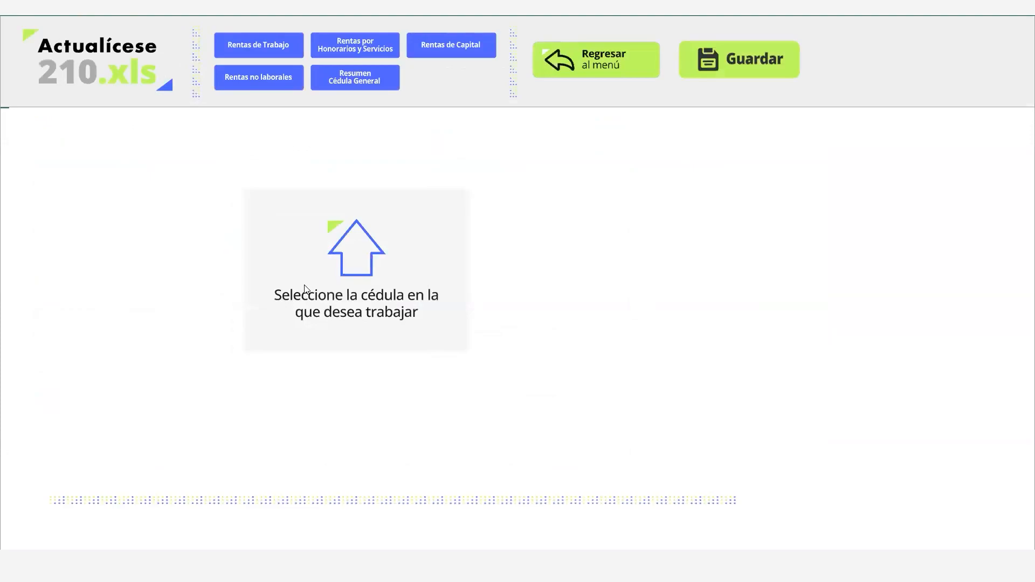
pyautogui.click(264, 46)
pyautogui.click(346, 444)
pyautogui.press('Down')
pyautogui.press('Down')
pyautogui.press('Down')
pyautogui.press('Down')
pyautogui.press('Down')
pyautogui.press('Down')
pyautogui.press('Down')
pyautogui.press('Down')
pyautogui.press('Down')
pyautogui.press('Down')
pyautogui.press('Down')
pyautogui.press('Down')
pyautogui.press('Down')
pyautogui.press('Down')
pyautogui.press('Down')
pyautogui.press('Down')
pyautogui.press('Down')
pyautogui.press('Down')
pyautogui.press('Down')
pyautogui.press('Down')
pyautogui.press('Down')
pyautogui.press('Down')
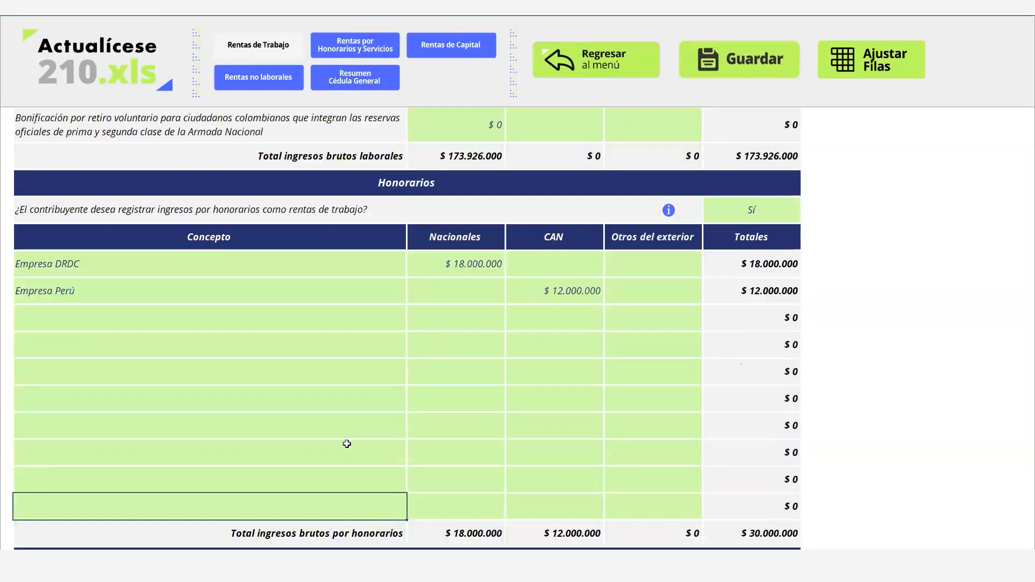
pyautogui.press('Down')
pyautogui.press('Down')
pyautogui.press('Down')
pyautogui.press('Down')
pyautogui.press('Down')
pyautogui.press('Down')
pyautogui.press('Down')
pyautogui.press('Down')
pyautogui.press('Down')
pyautogui.press('Down')
pyautogui.press('Down')
pyautogui.press('Down')
pyautogui.press('Down')
pyautogui.press('Down')
pyautogui.press('Down')
pyautogui.press('Down')
pyautogui.press('Down')
pyautogui.press('Down')
pyautogui.press('Down')
pyautogui.press('Down')
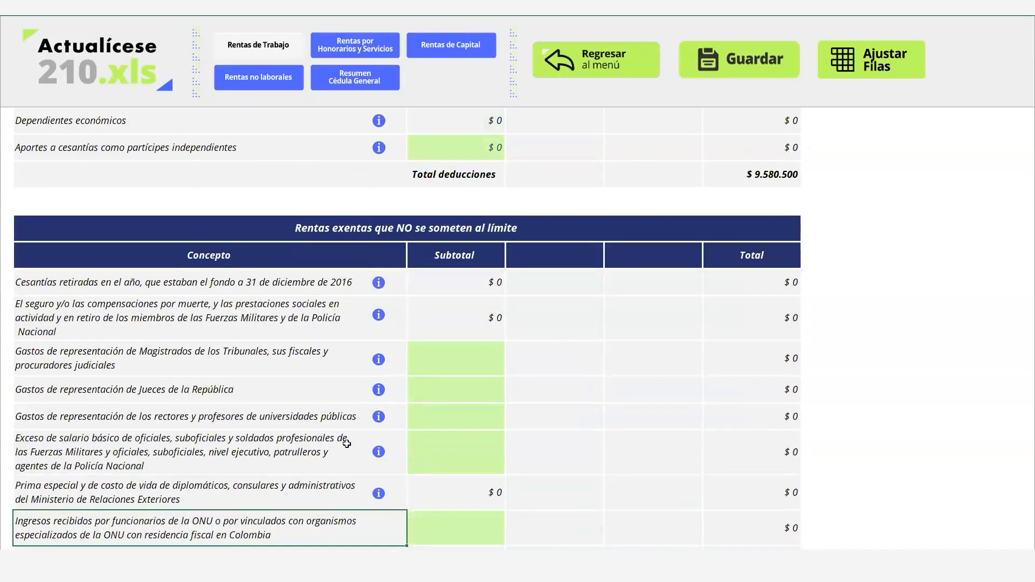
pyautogui.press('Up')
pyautogui.press('Up')
pyautogui.press('Up')
pyautogui.press('Up')
pyautogui.press('Up')
pyautogui.press('Up')
pyautogui.press('Up')
pyautogui.press('Up')
pyautogui.press('Up')
pyautogui.press('Up')
pyautogui.press('Up')
pyautogui.press('Up')
pyautogui.press('Up')
pyautogui.press('Up')
pyautogui.press('Up')
pyautogui.press('Up')
pyautogui.press('Up')
pyautogui.press('Down')
pyautogui.press('Down')
pyautogui.press('Down')
pyautogui.press('Right')
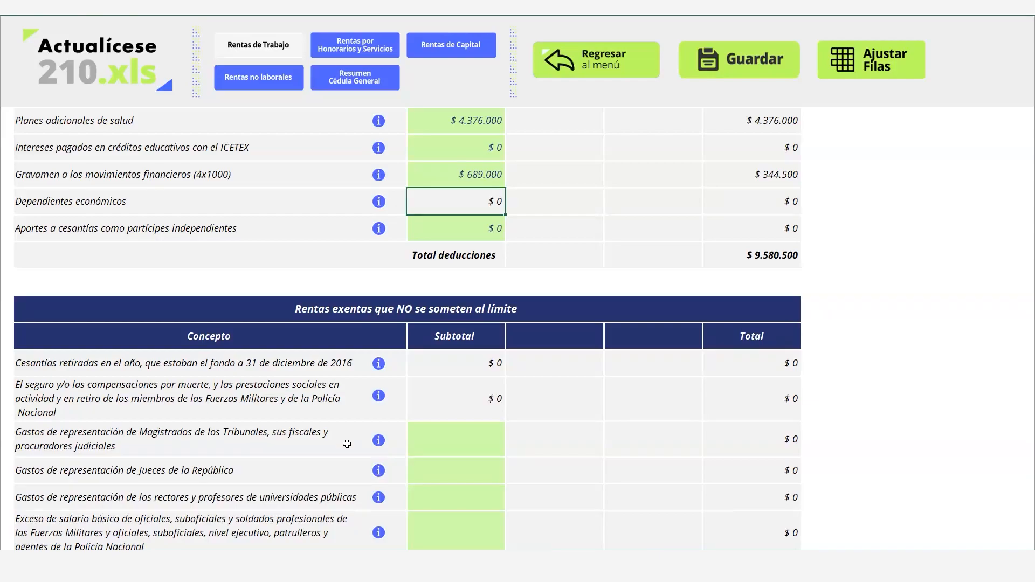
# Review the Total column of the Deducciones table, from home loan interest down to Aportes a cesantías como partícipes independientes
pyautogui.press('Up')
pyautogui.press('Up')
pyautogui.press('Up')
pyautogui.press('Up')
pyautogui.press('Up')
pyautogui.press('Down')
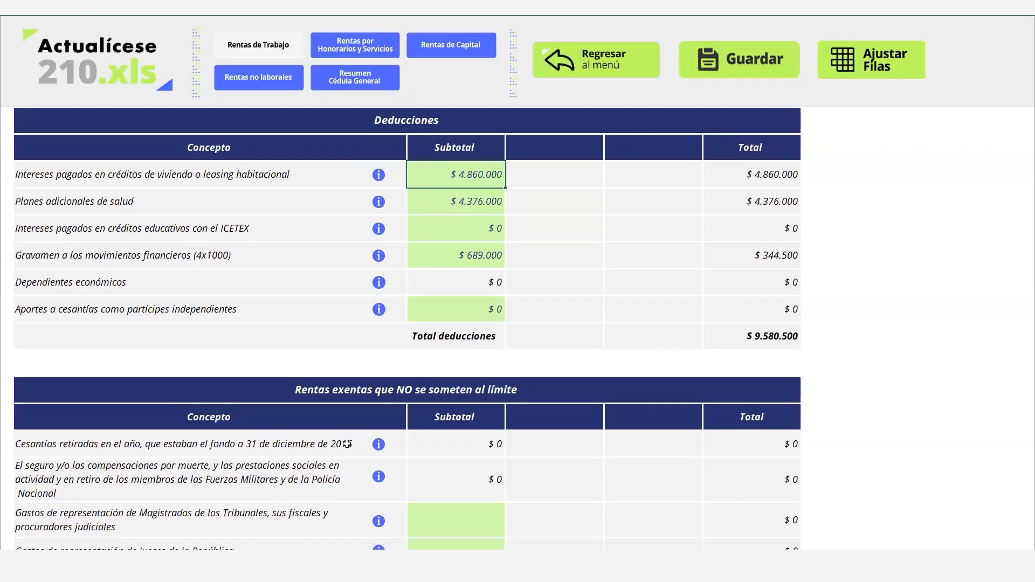
pyautogui.press('Right')
pyautogui.press('Right')
pyautogui.press('Right')
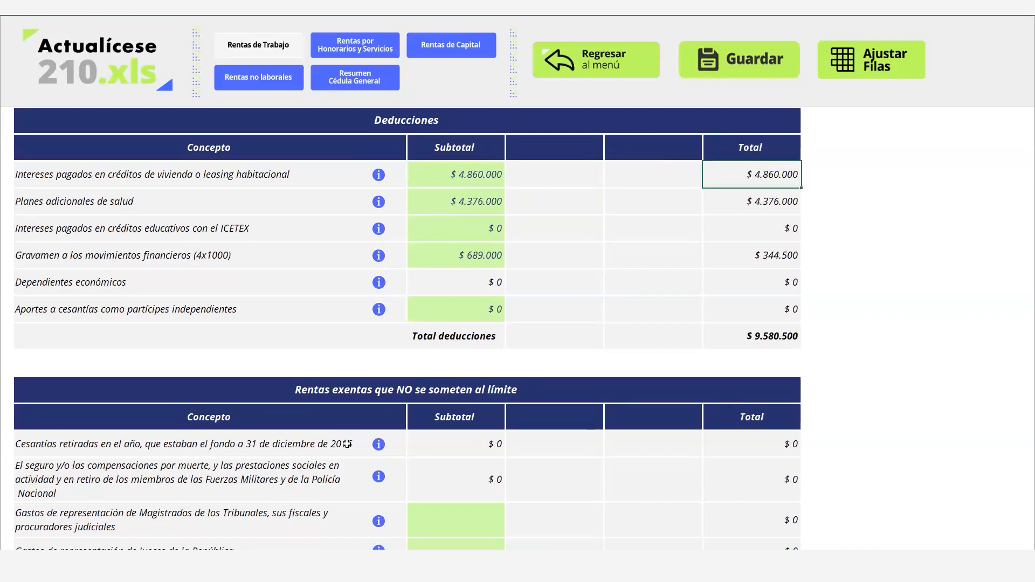
pyautogui.press('Down')
pyautogui.press('Down')
pyautogui.press('Down')
pyautogui.press('Down')
pyautogui.press('Down')
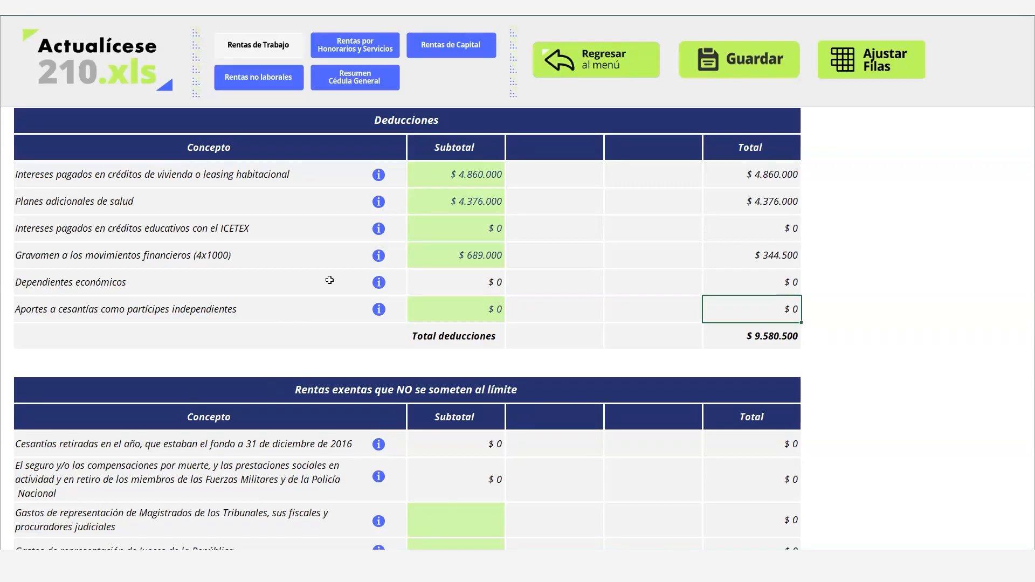
# Compare the subtotal and the total of the Gravamen a los movimientos financieros (4x1000) deduction
pyautogui.click(438, 247)
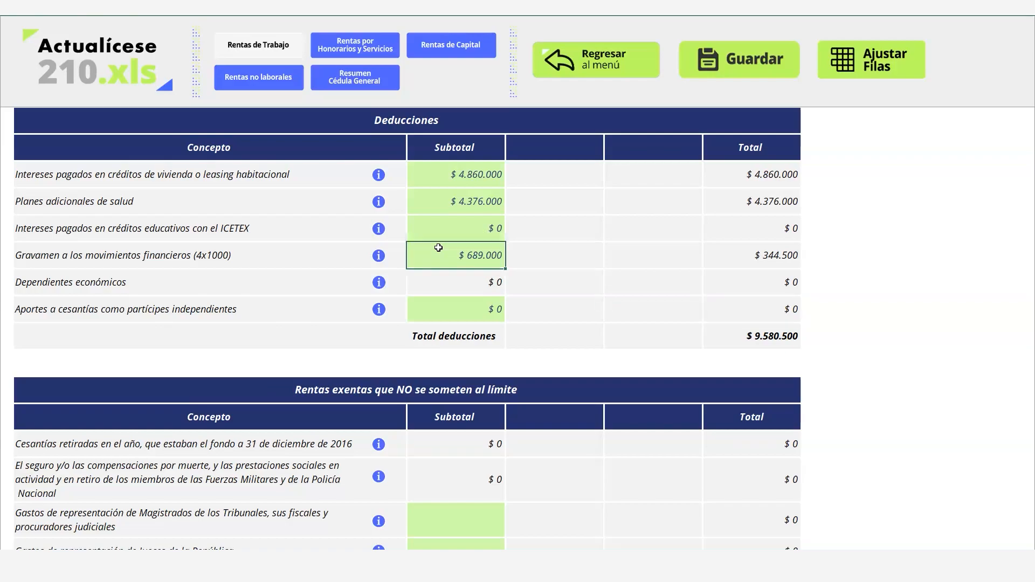
pyautogui.press('Right')
pyautogui.press('Right')
pyautogui.press('Right')
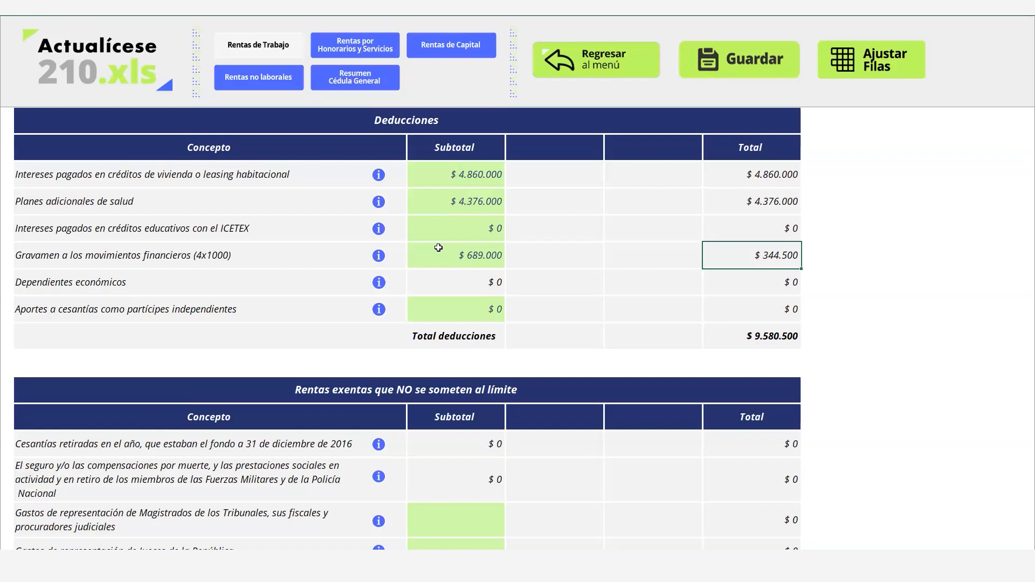
pyautogui.press('Up')
pyautogui.press('Up')
pyautogui.press('Up')
pyautogui.press('Left')
pyautogui.press('Left')
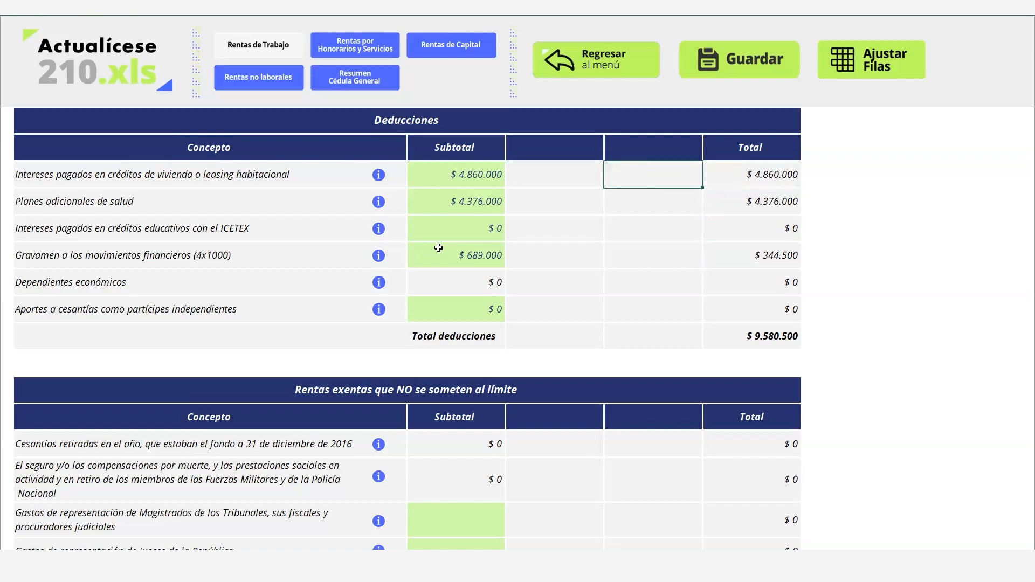
# Try a subtotal of 10.660.000 for Planes adicionales de salud in Deducciones and check its total
pyautogui.press('Left')
pyautogui.press('Down')
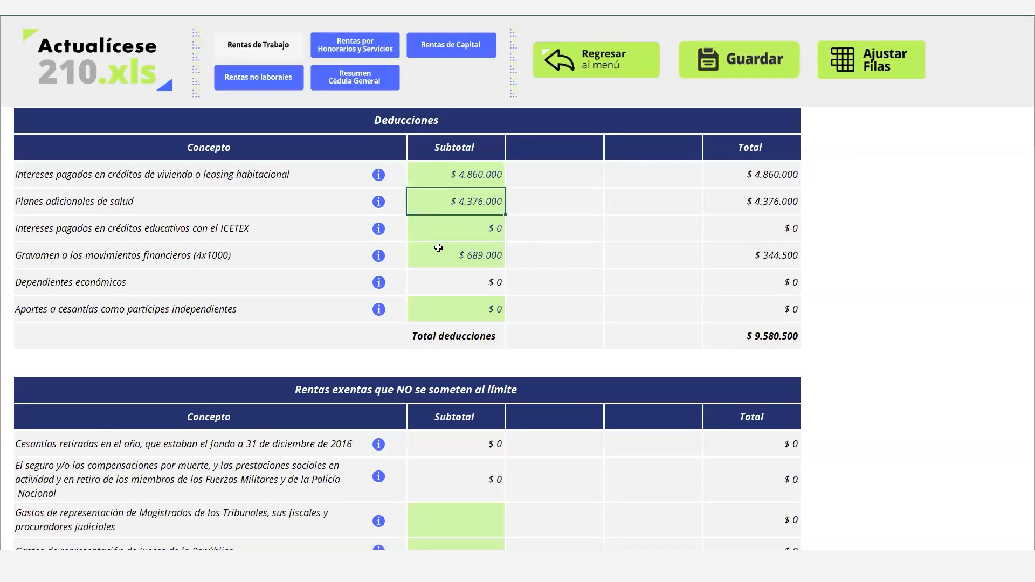
pyautogui.write('10.6')
pyautogui.write('6')
pyautogui.write('0.000')
pyautogui.press('Return')
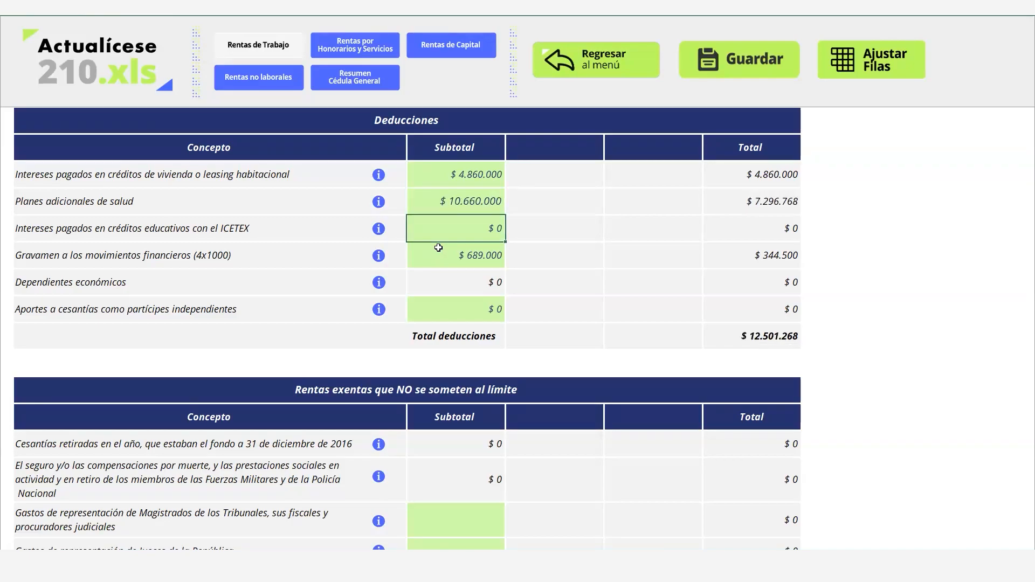
pyautogui.click(754, 200)
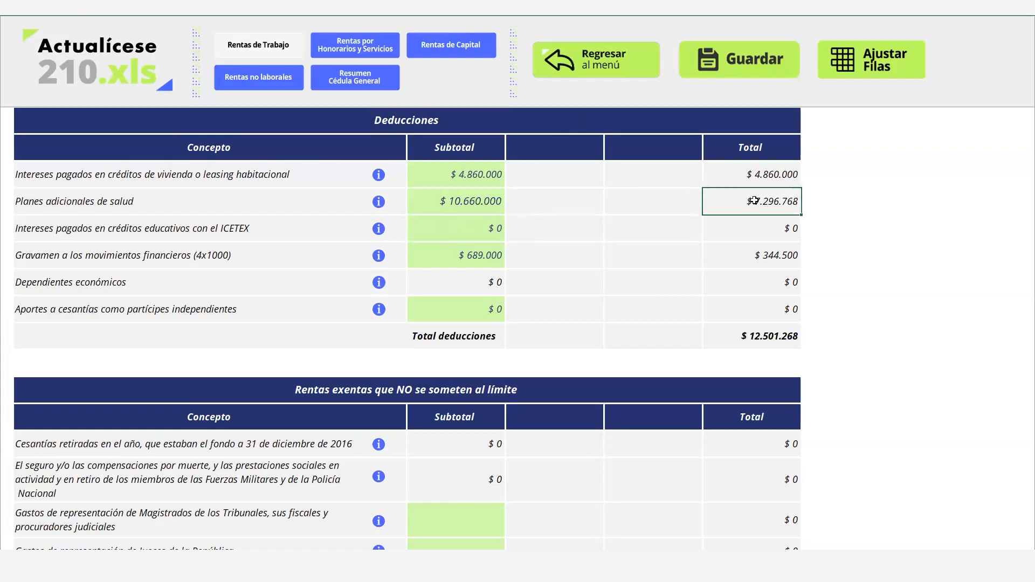
pyautogui.click(833, 201)
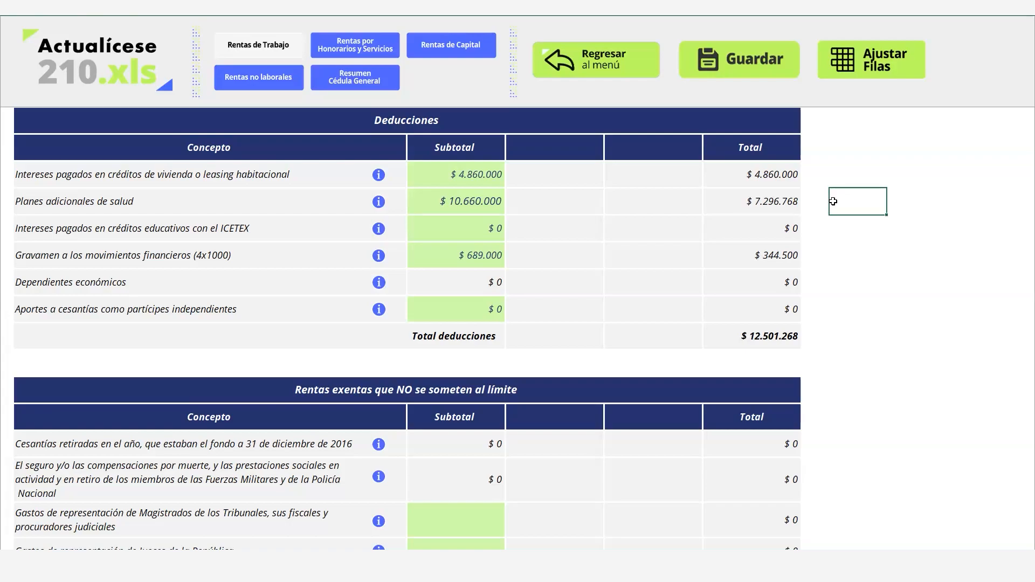
# Set the Planes adicionales de salud subtotal to 4.736.000 and check the Total deducciones row
pyautogui.click(481, 196)
pyautogui.write('4.736.000')
pyautogui.press('Return')
pyautogui.press('Down')
pyautogui.press('Down')
pyautogui.press('Down')
pyautogui.press('Down')
pyautogui.press('Down')
pyautogui.press('Down')
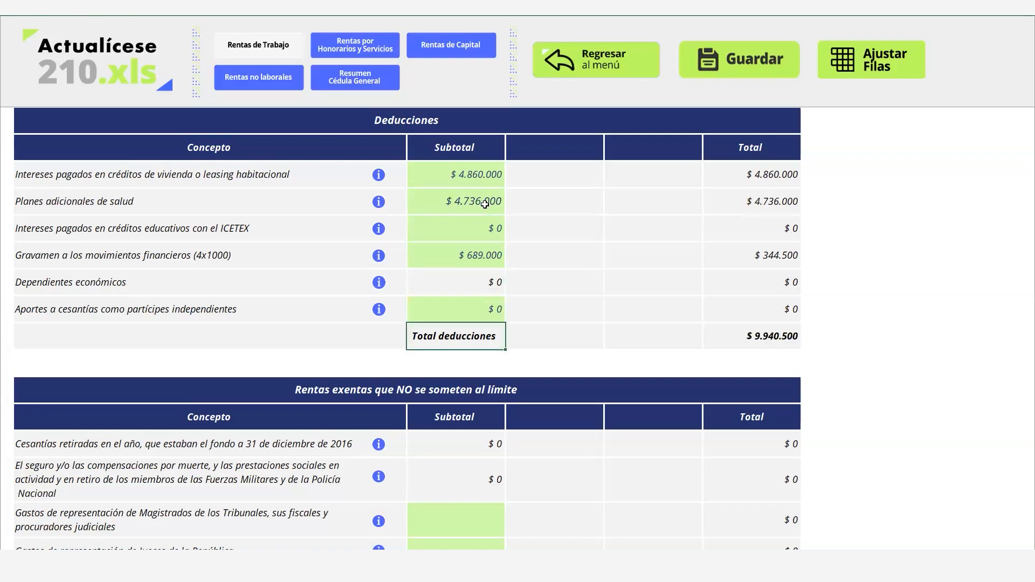
# Review the concepts and subtotals of the Rentas exentas que NO se someten al límite table, down to its total
pyautogui.press('Down')
pyautogui.press('Down')
pyautogui.press('Down')
pyautogui.press('Down')
pyautogui.press('Down')
pyautogui.press('Down')
pyautogui.press('Down')
pyautogui.press('Down')
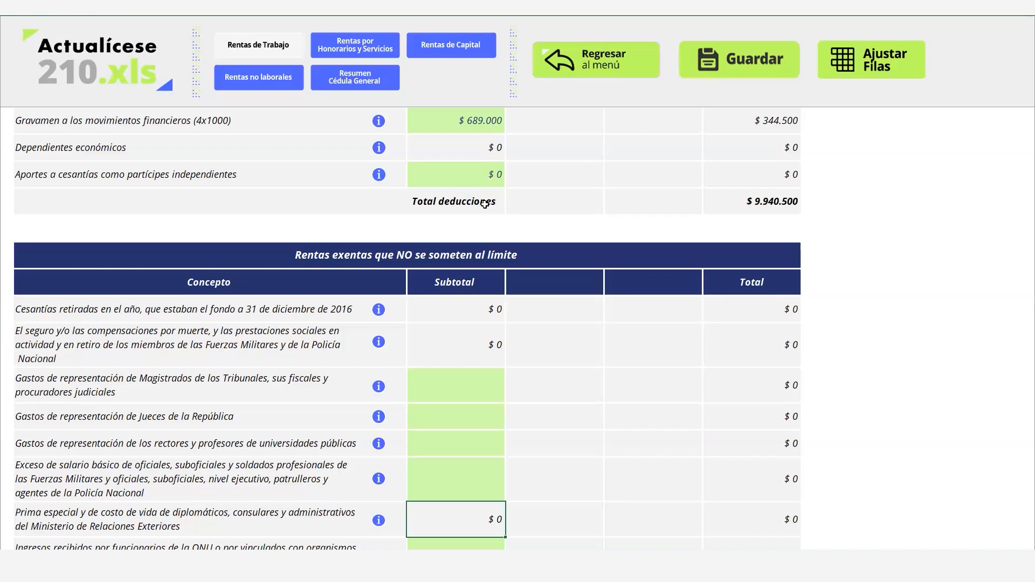
pyautogui.press('Up')
pyautogui.press('Up')
pyautogui.press('Up')
pyautogui.press('Up')
pyautogui.press('Down')
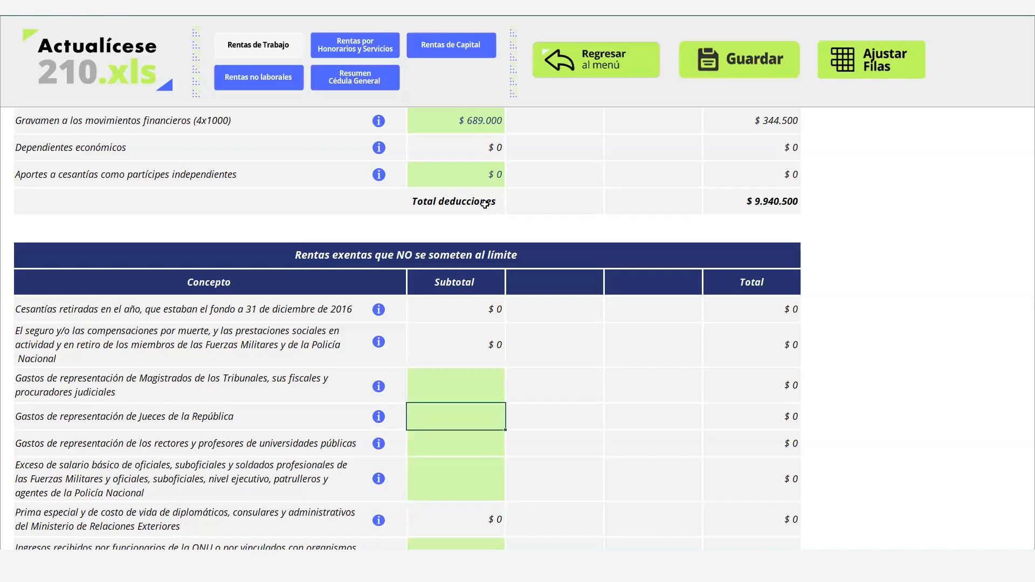
pyautogui.press('Down')
pyautogui.press('Down')
pyautogui.press('Down')
pyautogui.press('Down')
pyautogui.press('Down')
pyautogui.press('Down')
pyautogui.press('Down')
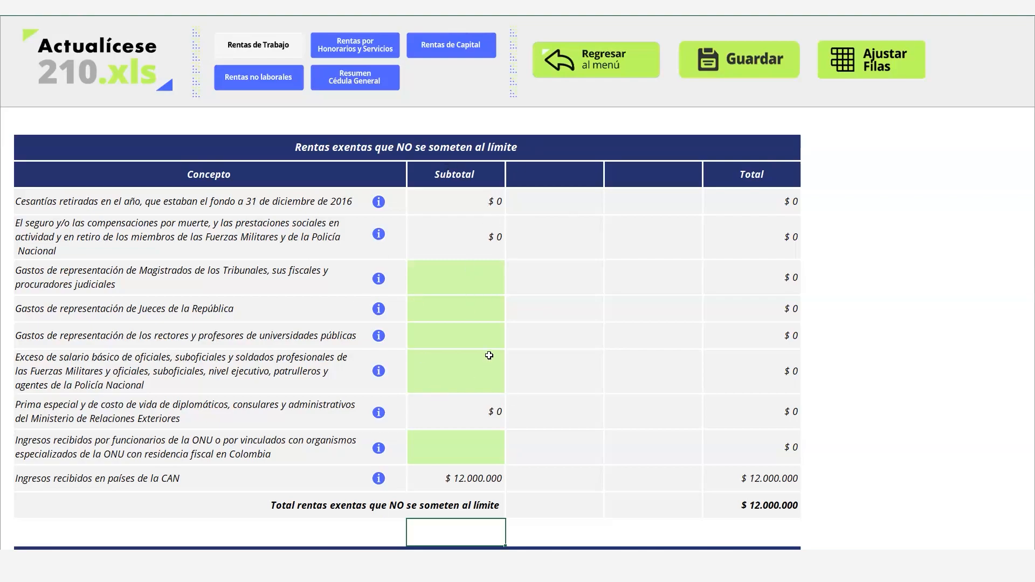
pyautogui.click(488, 299)
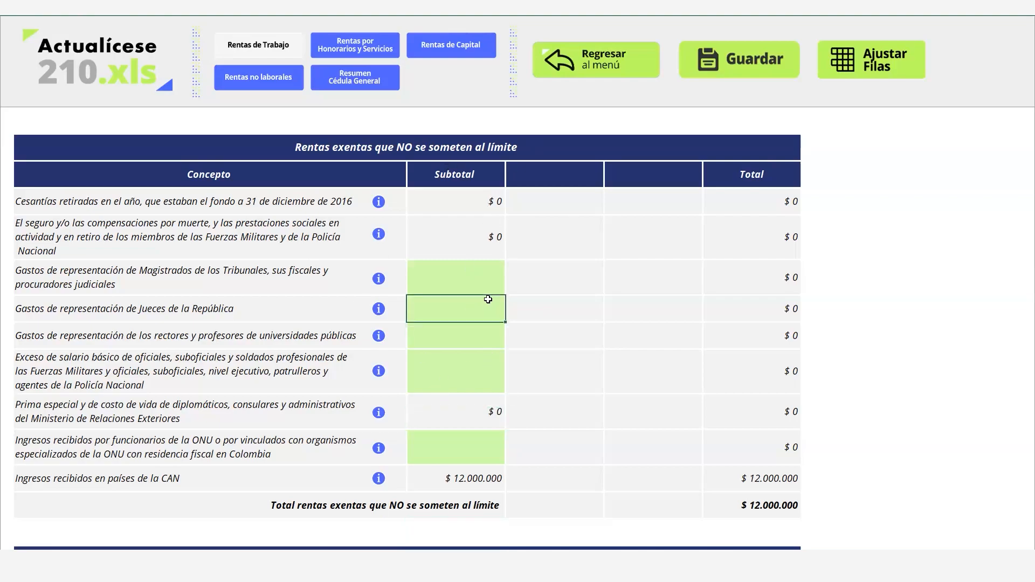
# Read through the Rentas exentas que SÍ se someten al límite table, from voluntary pension contributions down to its total
pyautogui.press('Down')
pyautogui.press('Down')
pyautogui.press('Down')
pyautogui.press('Down')
pyautogui.press('Down')
pyautogui.press('Down')
pyautogui.press('Down')
pyautogui.press('Down')
pyautogui.press('Down')
pyautogui.press('Down')
pyautogui.press('Down')
pyautogui.press('Down')
pyautogui.press('Down')
pyautogui.press('Down')
pyautogui.press('Down')
pyautogui.press('Down')
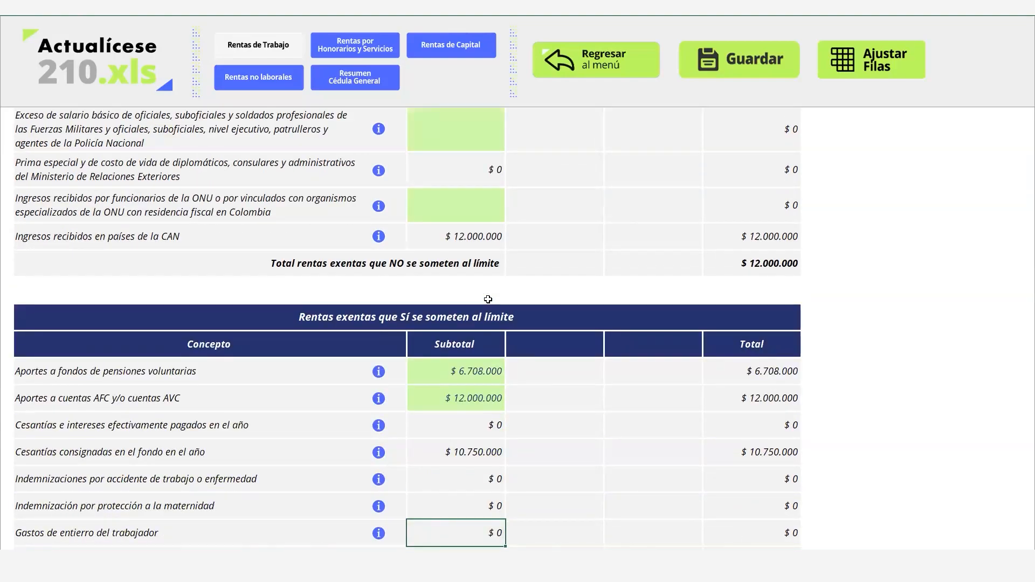
pyautogui.click(169, 383)
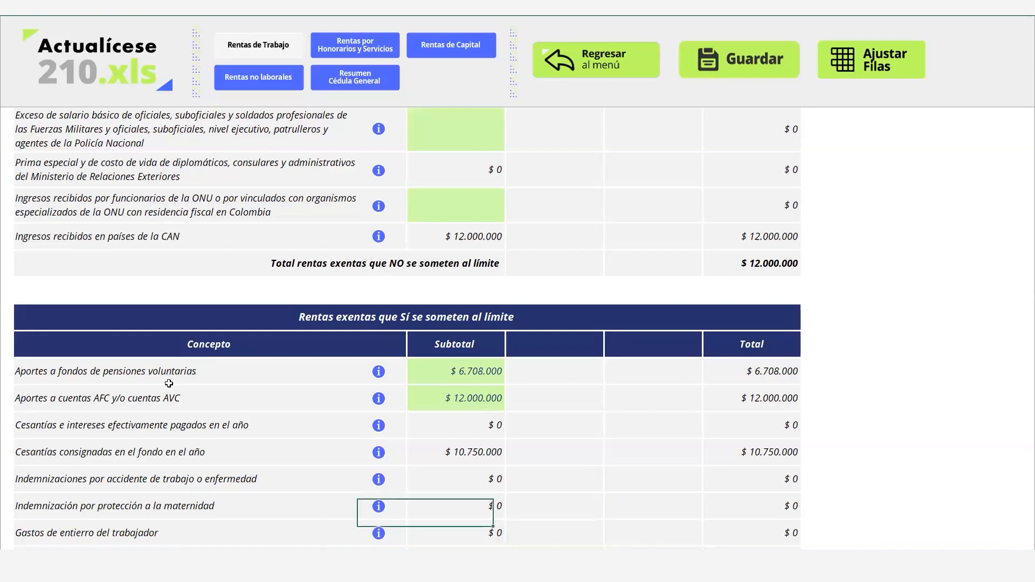
pyautogui.click(170, 386)
pyautogui.press('Down')
pyautogui.press('Down')
pyautogui.press('Down')
pyautogui.press('Down')
pyautogui.press('Down')
pyautogui.press('Down')
pyautogui.press('Down')
pyautogui.press('Down')
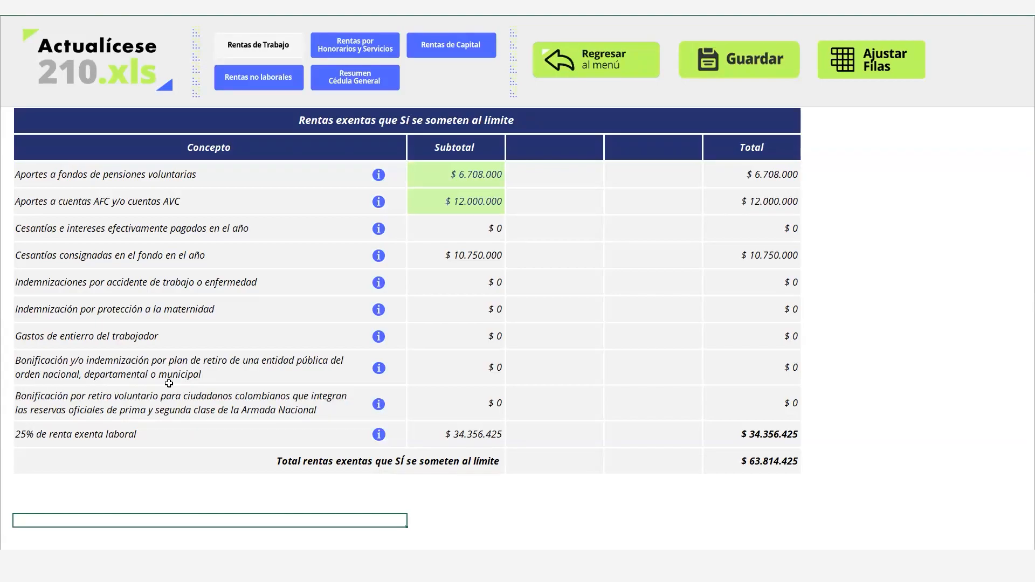
# Examine the rows for Aportes a fondos de pensiones voluntarias and Aportes a cuentas AFC y/o cuentas AVC
pyautogui.press('Up')
pyautogui.press('Up')
pyautogui.press('Up')
pyautogui.press('Up')
pyautogui.press('Up')
pyautogui.press('Up')
pyautogui.press('Up')
pyautogui.press('Up')
pyautogui.press('Up')
pyautogui.press('Up')
pyautogui.press('Up')
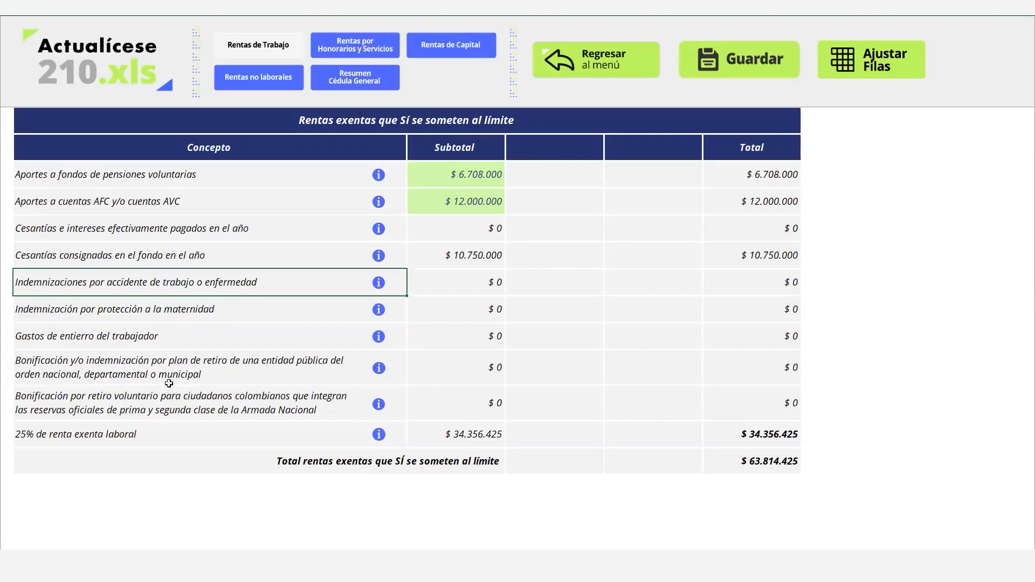
pyautogui.press('Up')
pyautogui.press('Up')
pyautogui.press('Up')
pyautogui.press('Down')
pyautogui.press('Down')
pyautogui.press('Down')
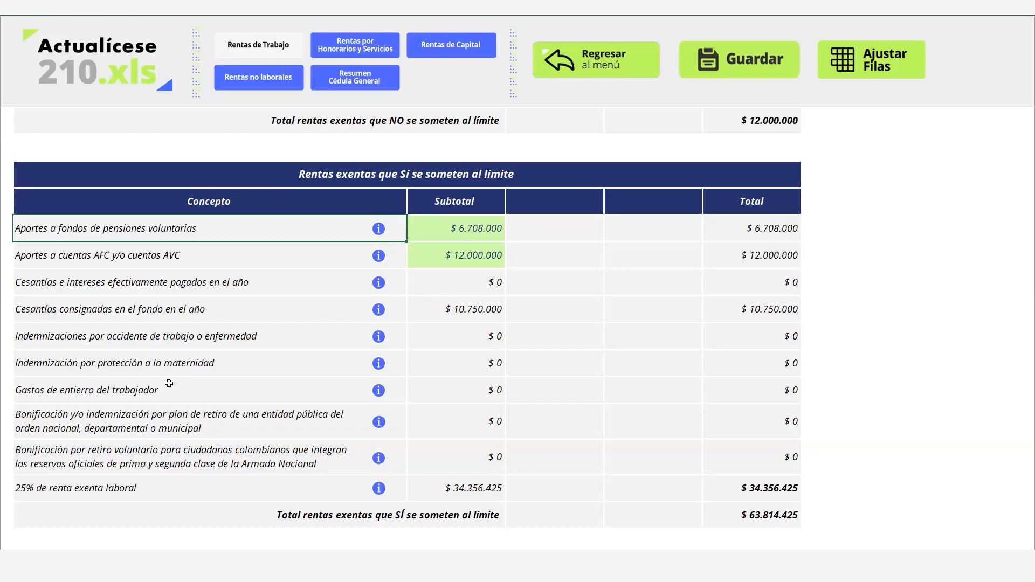
pyautogui.press('Right')
pyautogui.press('Right')
pyautogui.press('Right')
pyautogui.press('Down')
pyautogui.press('Down')
pyautogui.press('Left')
pyautogui.press('Left')
pyautogui.press('Down')
pyautogui.press('Up')
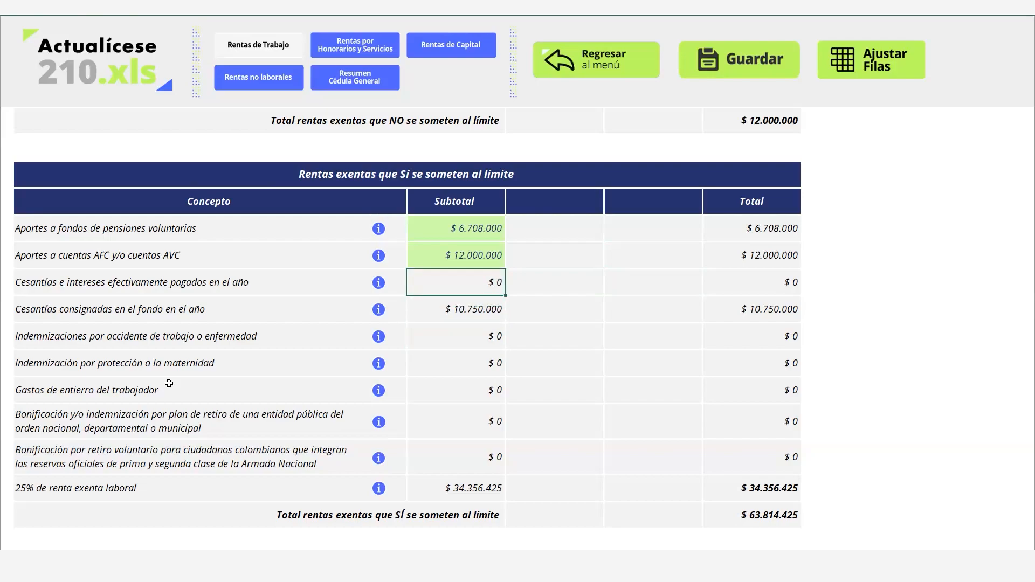
# Select the exempt income subtotals from Cesantías consignadas en el fondo en el año through 25% de renta exenta laboral for review
pyautogui.hotkey('shift', 'Down')
pyautogui.hotkey('shift', 'Down')
pyautogui.hotkey('shift', 'Down')
pyautogui.hotkey('shift', 'Down')
pyautogui.hotkey('shift', 'Down')
pyautogui.hotkey('shift', 'Down')
pyautogui.hotkey('shift', 'Down')
pyautogui.hotkey('shift', 'Down')
pyautogui.hotkey('shift', 'space')
pyautogui.press('Up')
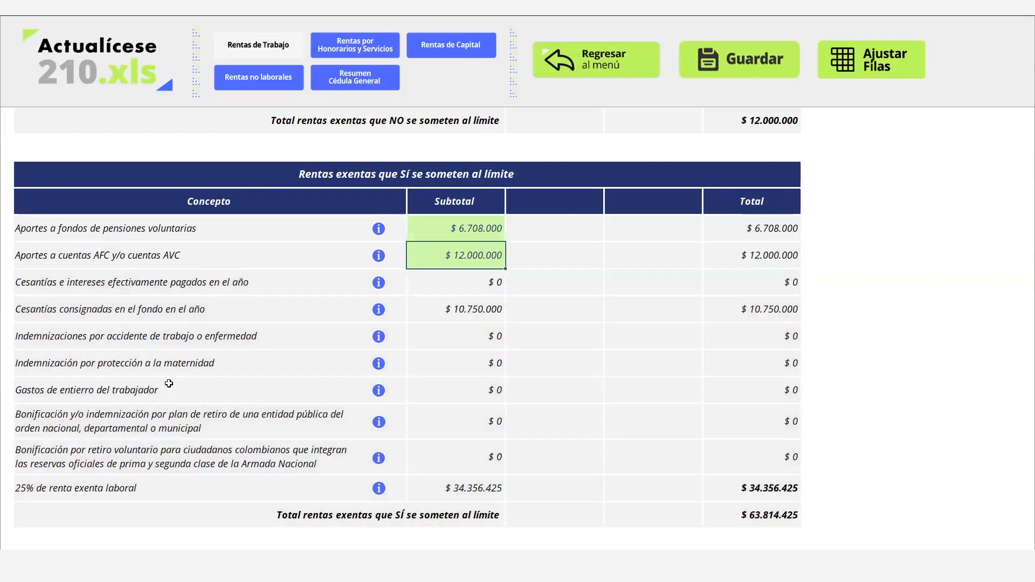
pyautogui.press('Up')
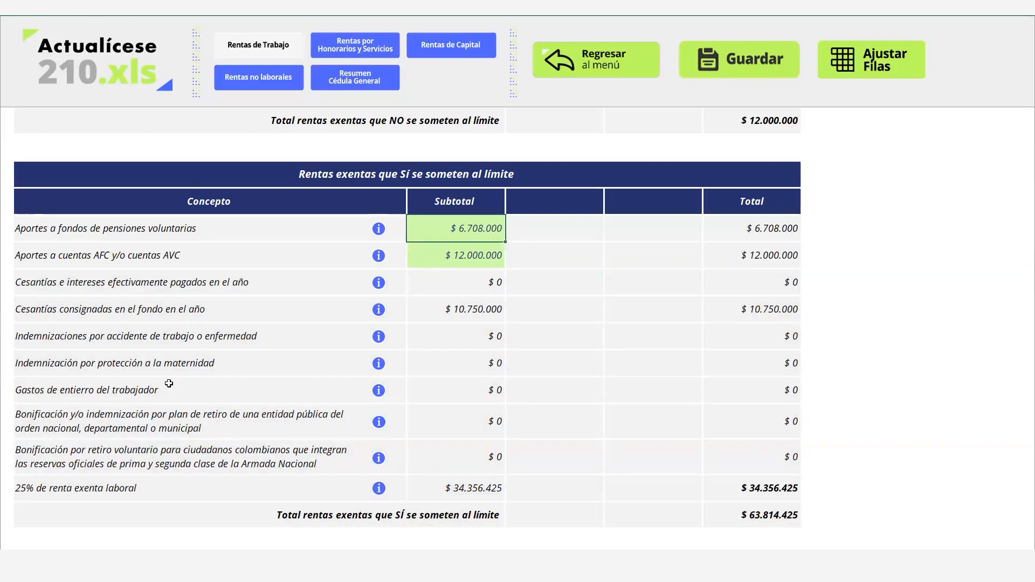
pyautogui.moveTo(446, 298); pyautogui.dragTo(452, 479)
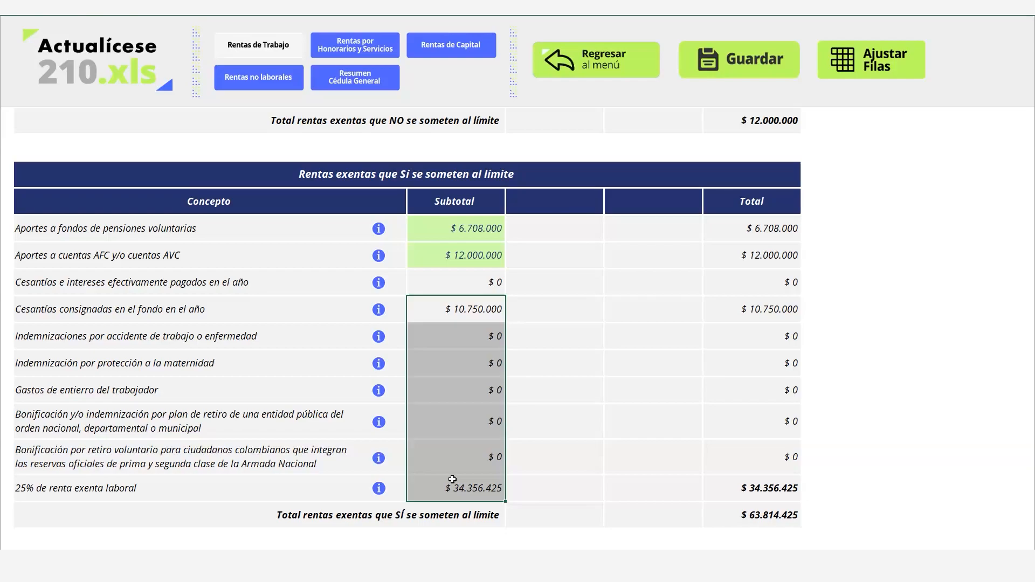
# Open Datos básicos del contribuyente and check the Ingreso promedio mensual de los últimos seis meses de vinculación laboral
pyautogui.click(589, 58)
pyautogui.click(116, 211)
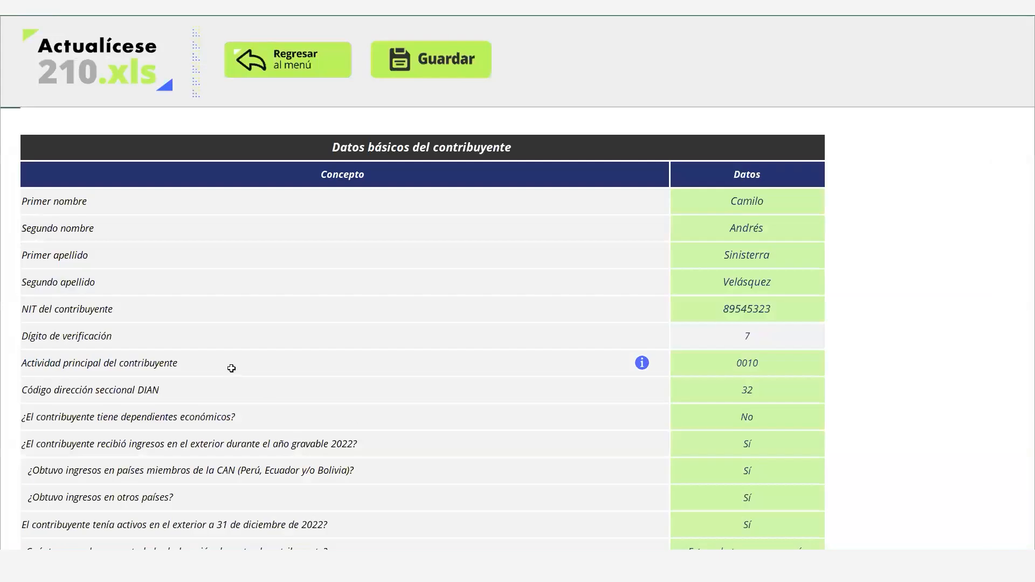
pyautogui.click(57, 368)
pyautogui.press('Down')
pyautogui.press('Down')
pyautogui.press('Down')
pyautogui.press('Down')
pyautogui.press('Down')
pyautogui.press('Down')
pyautogui.press('Down')
pyautogui.press('Down')
pyautogui.press('Down')
pyautogui.press('Down')
pyautogui.press('Down')
pyautogui.press('Down')
pyautogui.press('Down')
pyautogui.press('Down')
pyautogui.press('Down')
pyautogui.press('Down')
pyautogui.press('Down')
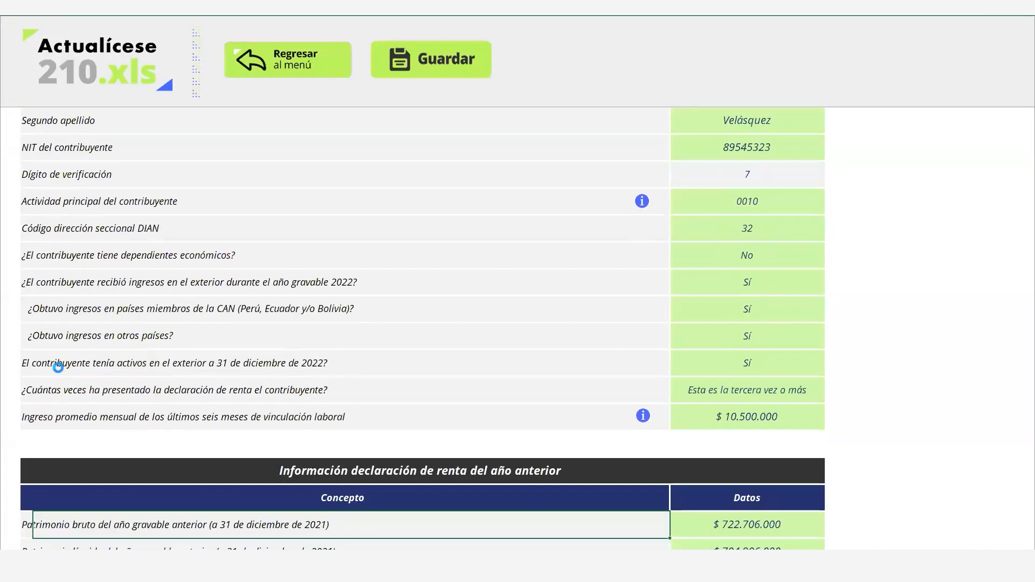
pyautogui.press('Up')
pyautogui.press('Up')
pyautogui.press('Up')
pyautogui.press('Up')
pyautogui.press('Up')
pyautogui.press('Up')
pyautogui.press('Up')
pyautogui.press('Up')
pyautogui.press('Up')
pyautogui.press('Up')
pyautogui.press('Up')
pyautogui.press('Up')
pyautogui.press('Up')
pyautogui.press('Up')
pyautogui.press('Left')
pyautogui.press('Down')
pyautogui.press('Down')
pyautogui.press('Down')
pyautogui.press('Down')
pyautogui.press('Down')
pyautogui.press('Right')
pyautogui.press('Right')
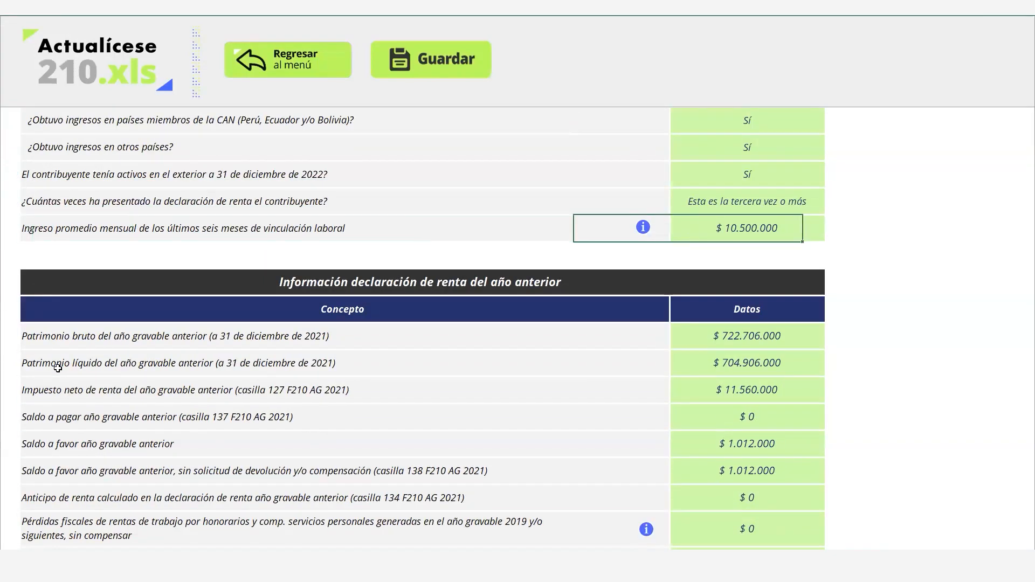
pyautogui.press('Left')
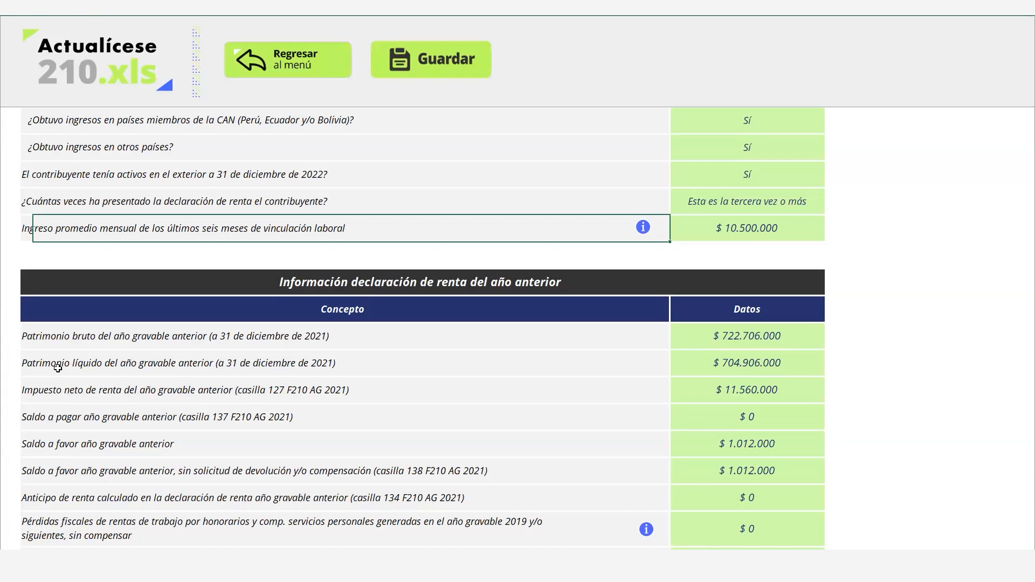
pyautogui.press('Right')
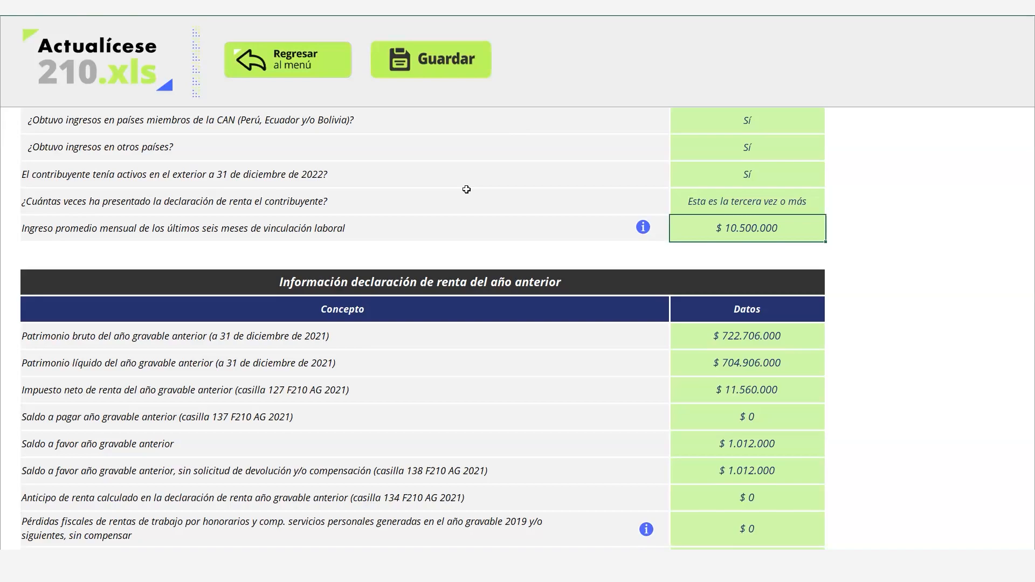
# Return to Rentas de Trabajo in the Cédula General and check the national amount of Cesantías consignadas al fondo de cesantías
pyautogui.click(277, 60)
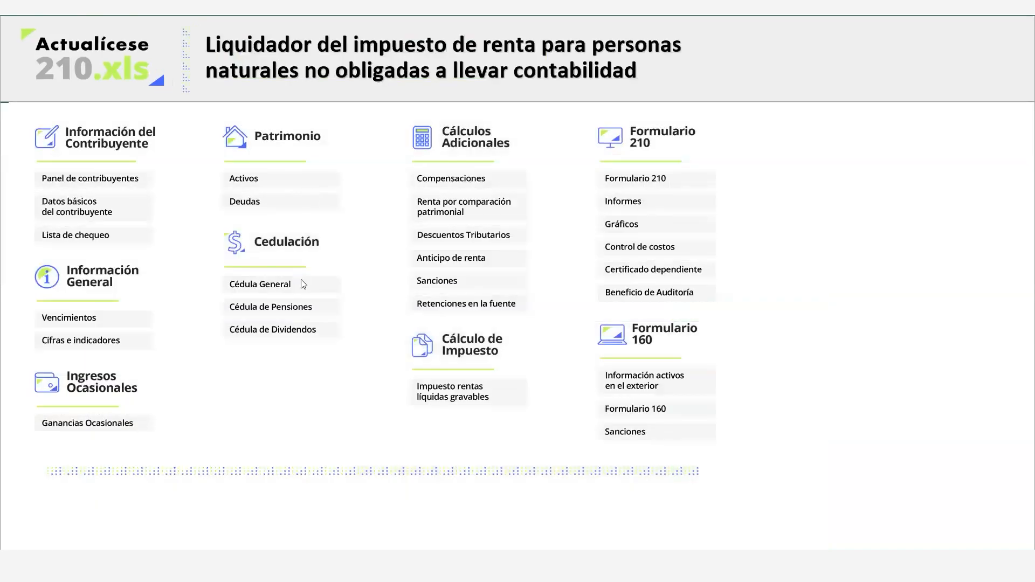
pyautogui.click(302, 282)
pyautogui.click(266, 64)
pyautogui.click(410, 340)
pyautogui.press('Return')
pyautogui.press('Return')
pyautogui.press('Return')
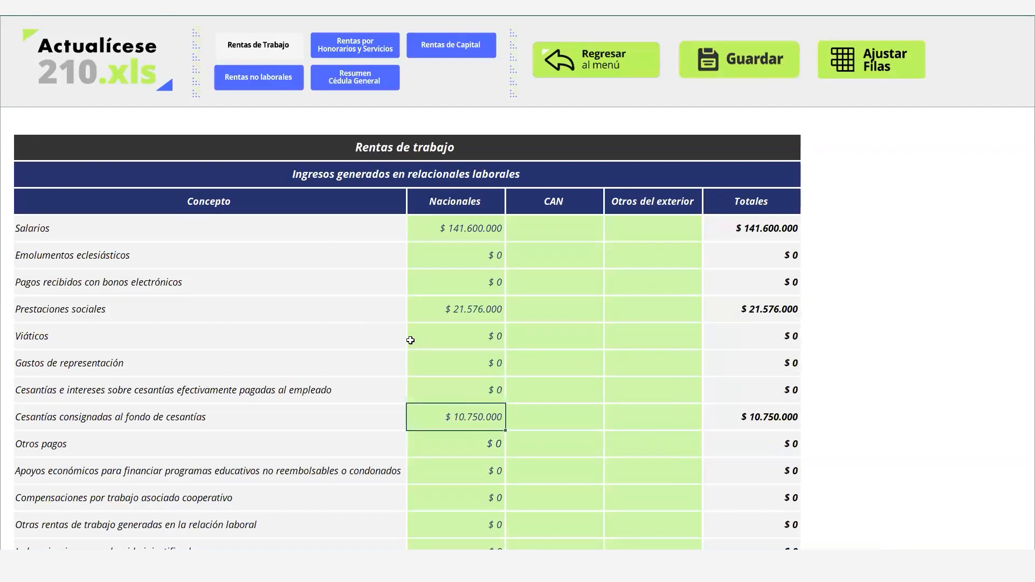
# Review the Cesantías consignadas en el fondo en el año and Cesantías e intereses rows under Rentas exentas que Sí se someten al límite
pyautogui.press('Return')
pyautogui.press('Return')
pyautogui.press('Return')
pyautogui.press('Return')
pyautogui.press('Return')
pyautogui.press('Return')
pyautogui.press('Return')
pyautogui.press('Return')
pyautogui.press('Return')
pyautogui.press('Return')
pyautogui.press('Return')
pyautogui.press('Return')
pyautogui.press('Return')
pyautogui.press('Return')
pyautogui.press('Return')
pyautogui.press('Return')
pyautogui.press('Return')
pyautogui.press('Return')
pyautogui.press('Return')
pyautogui.press('Return')
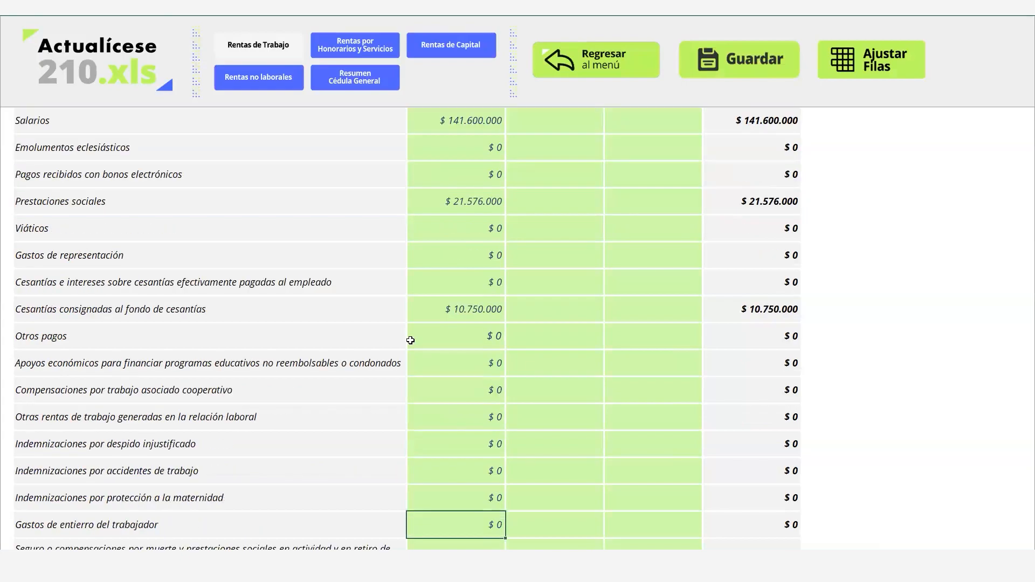
pyautogui.press('Return')
pyautogui.press('Return')
pyautogui.press('Return')
pyautogui.press('Return')
pyautogui.press('Return')
pyautogui.press('Return')
pyautogui.press('Return')
pyautogui.press('Return')
pyautogui.press('Return')
pyautogui.press('Return')
pyautogui.press('Return')
pyautogui.press('Return')
pyautogui.press('Return')
pyautogui.press('Return')
pyautogui.press('Return')
pyautogui.press('Return')
pyautogui.press('Return')
pyautogui.press('Return')
pyautogui.press('Return')
pyautogui.press('Return')
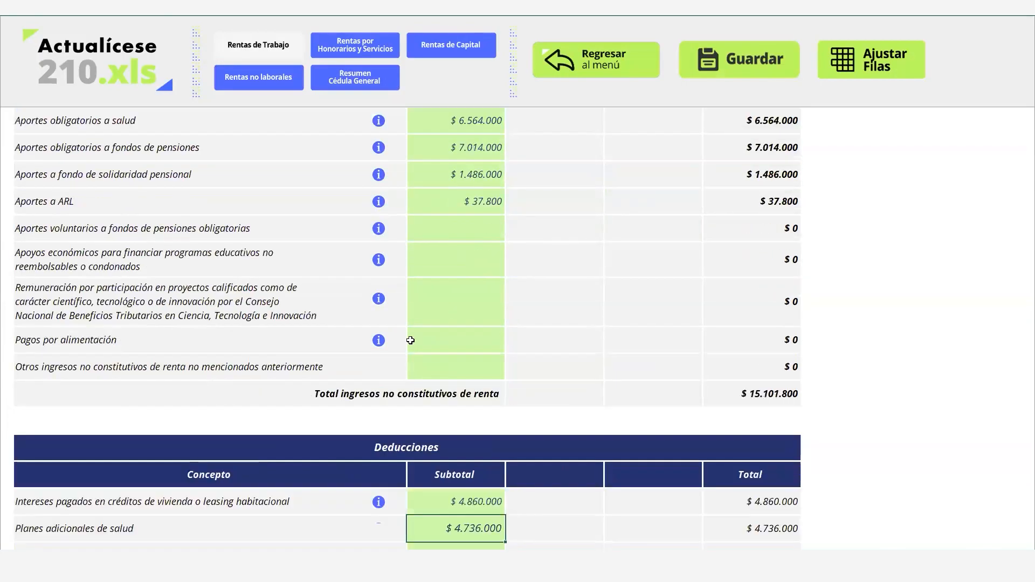
pyautogui.press('Return')
pyautogui.press('Return')
pyautogui.press('Return')
pyautogui.press('Return')
pyautogui.press('Return')
pyautogui.press('Return')
pyautogui.press('Return')
pyautogui.press('Return')
pyautogui.press('Return')
pyautogui.press('Return')
pyautogui.press('Return')
pyautogui.press('Return')
pyautogui.press('Return')
pyautogui.press('Return')
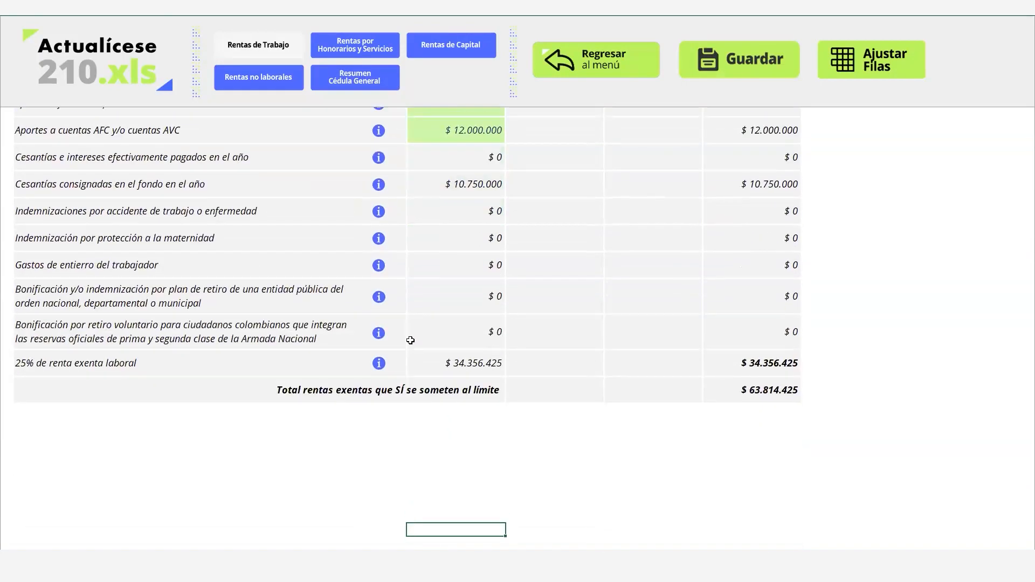
pyautogui.press('Up')
pyautogui.press('Up')
pyautogui.press('Up')
pyautogui.press('Up')
pyautogui.press('Up')
pyautogui.press('Up')
pyautogui.press('Up')
pyautogui.press('Up')
pyautogui.press('Up')
pyautogui.press('Up')
pyautogui.press('Up')
pyautogui.press('Up')
pyautogui.press('Up')
pyautogui.press('Up')
pyautogui.press('Up')
pyautogui.press('Up')
pyautogui.press('Up')
pyautogui.press('Up')
pyautogui.press('Up')
pyautogui.press('Up')
pyautogui.press('Down')
pyautogui.press('Down')
pyautogui.press('Down')
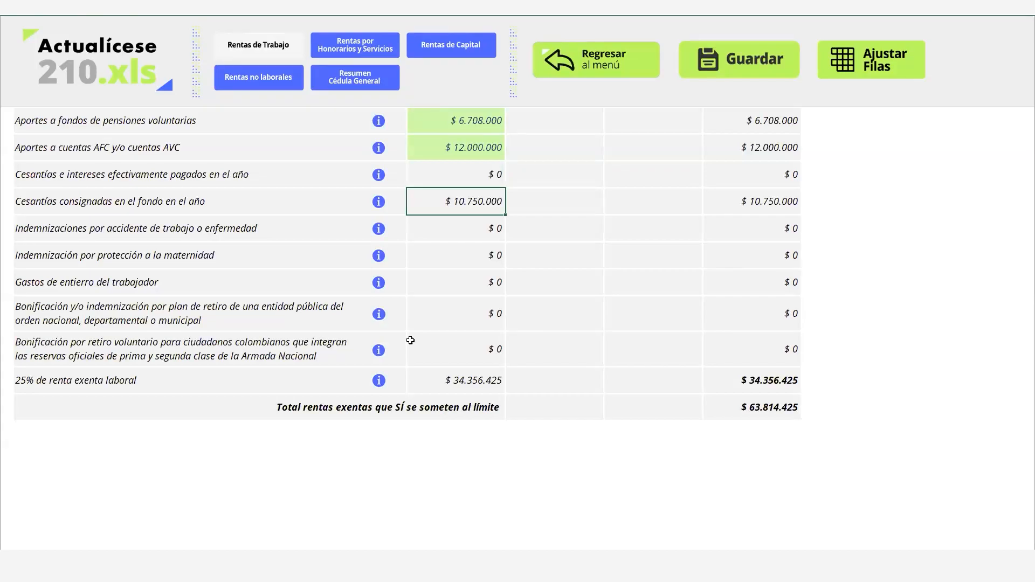
pyautogui.press('Up')
pyautogui.press('Up')
pyautogui.press('Up')
pyautogui.press('Up')
pyautogui.press('Up')
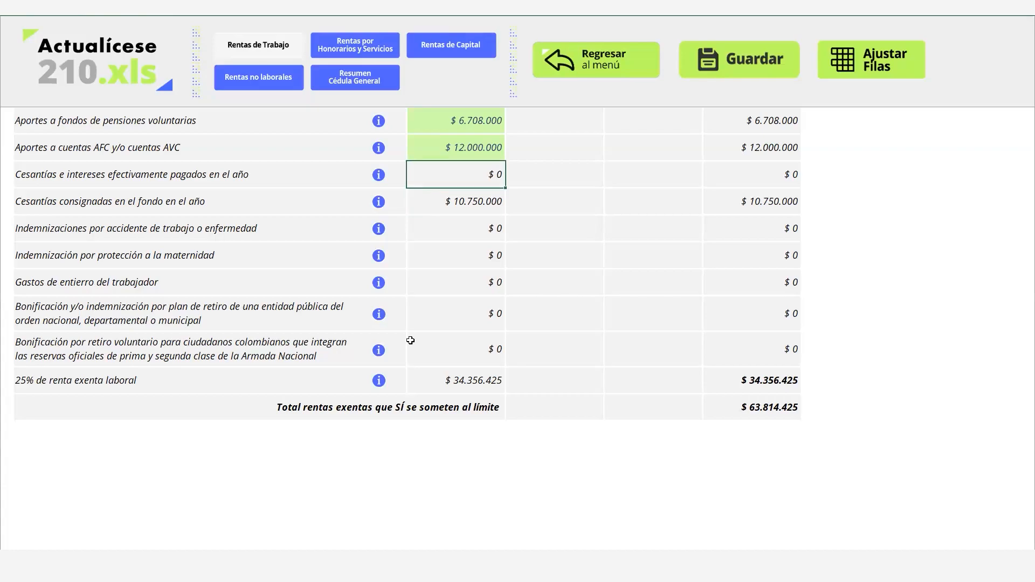
# Go back to the start of Rentas de Trabajo and open Datos básicos del contribuyente
pyautogui.press('Up')
pyautogui.press('Up')
pyautogui.press('Up')
pyautogui.press('Up')
pyautogui.press('Up')
pyautogui.press('Up')
pyautogui.press('Up')
pyautogui.press('Up')
pyautogui.press('Up')
pyautogui.press('Up')
pyautogui.press('Up')
pyautogui.press('Up')
pyautogui.press('Up')
pyautogui.press('Up')
pyautogui.press('Up')
pyautogui.press('Up')
pyautogui.press('Up')
pyautogui.press('Up')
pyautogui.press('Up')
pyautogui.press('Up')
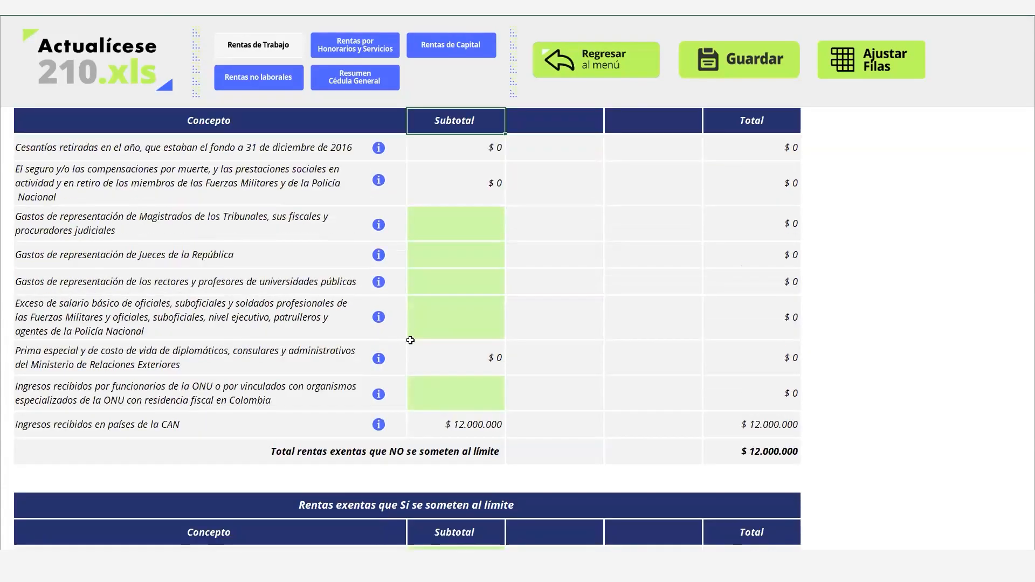
pyautogui.press('Up')
pyautogui.press('Up')
pyautogui.press('Up')
pyautogui.press('Up')
pyautogui.press('Up')
pyautogui.press('Up')
pyautogui.press('Up')
pyautogui.press('Up')
pyautogui.press('Up')
pyautogui.press('Up')
pyautogui.press('Up')
pyautogui.press('Up')
pyautogui.press('Up')
pyautogui.press('Up')
pyautogui.press('Up')
pyautogui.press('Up')
pyautogui.press('Up')
pyautogui.press('Up')
pyautogui.press('Up')
pyautogui.press('Up')
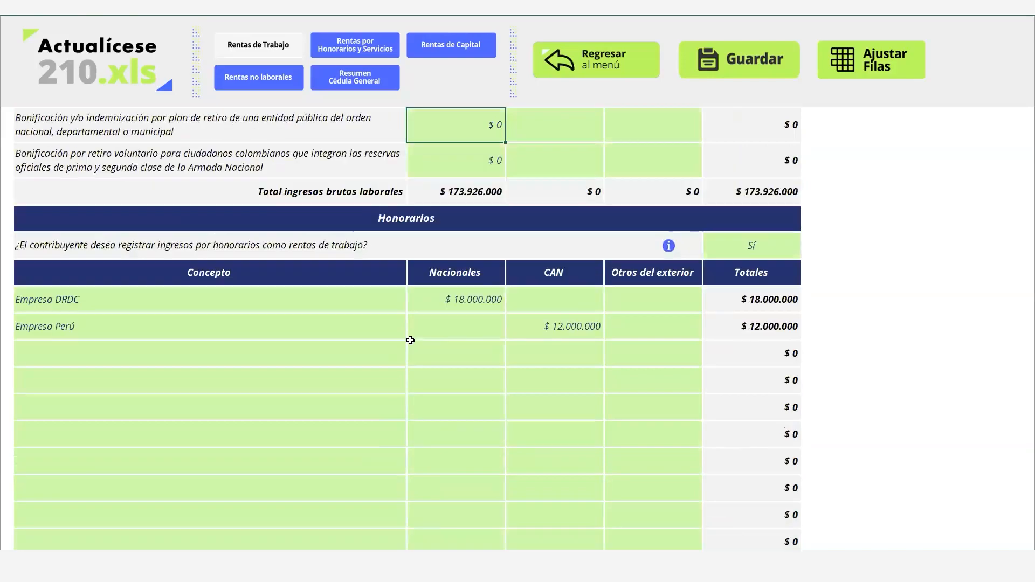
pyautogui.press('Up')
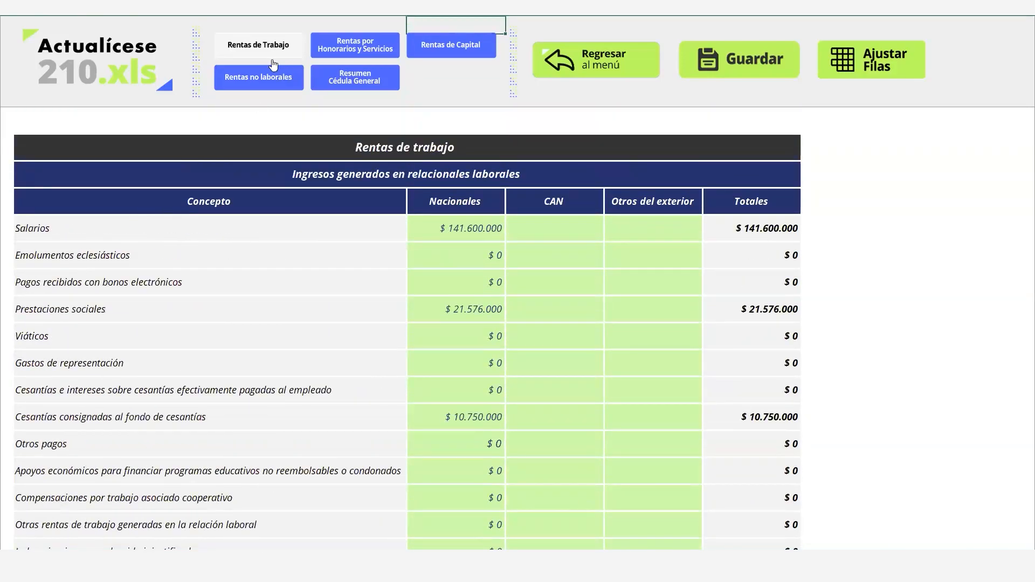
pyautogui.click(566, 67)
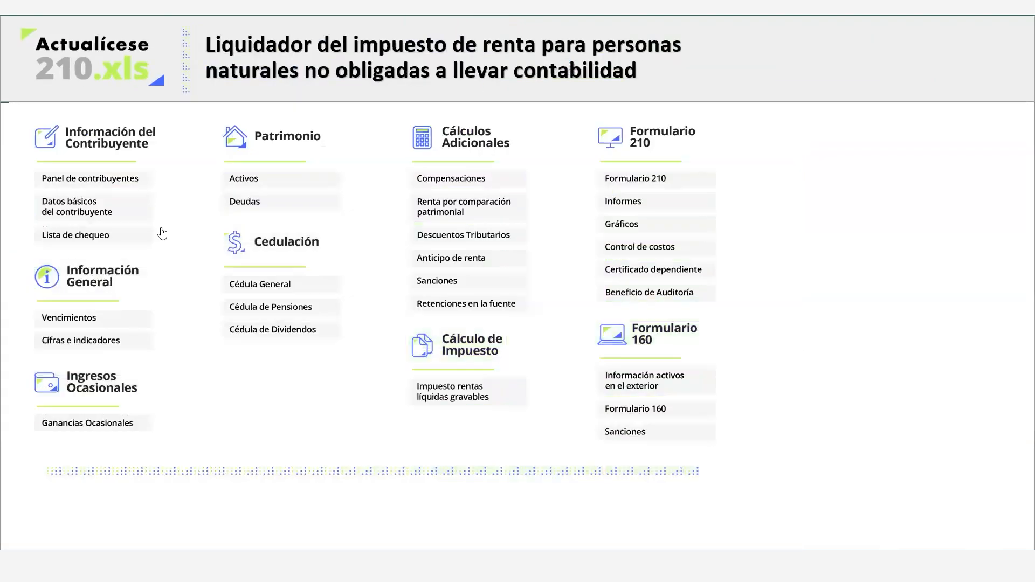
pyautogui.click(114, 214)
# Set the Ingreso promedio mensual de los últimos seis meses de vinculación laboral to $17.400.000
pyautogui.click(531, 399)
pyautogui.press('Down')
pyautogui.press('Down')
pyautogui.press('Down')
pyautogui.press('Down')
pyautogui.press('Down')
pyautogui.press('Down')
pyautogui.press('Down')
pyautogui.press('Down')
pyautogui.press('Down')
pyautogui.press('Down')
pyautogui.press('Down')
pyautogui.press('Down')
pyautogui.press('Down')
pyautogui.press('Down')
pyautogui.press('Up')
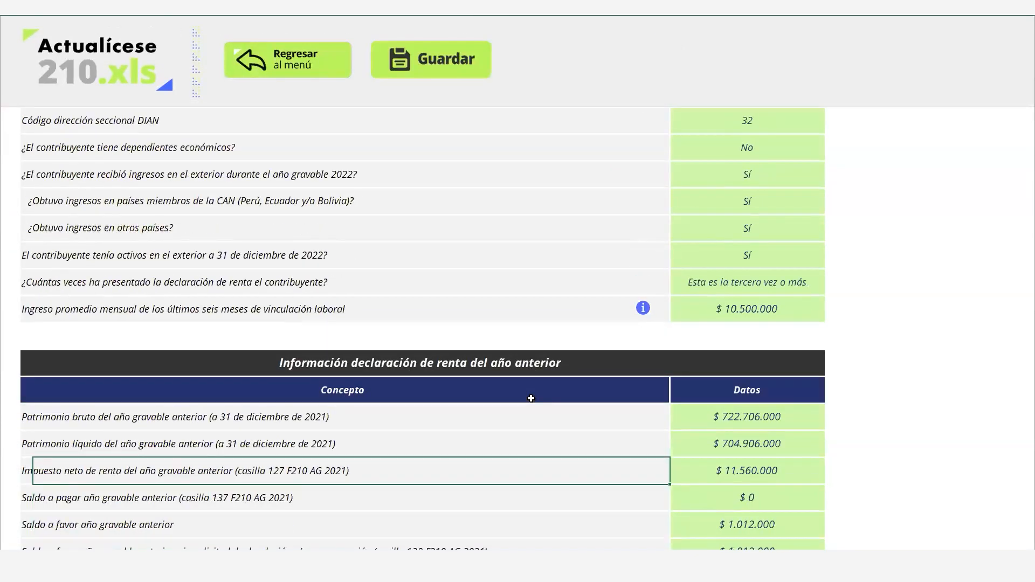
pyautogui.click(760, 316)
pyautogui.write('17.400.000')
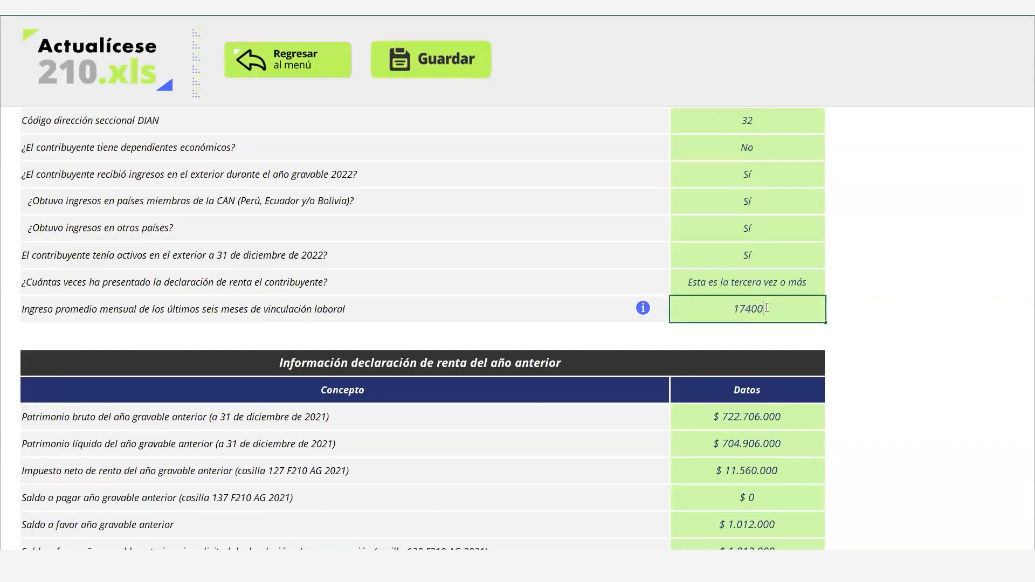
pyautogui.press('Return')
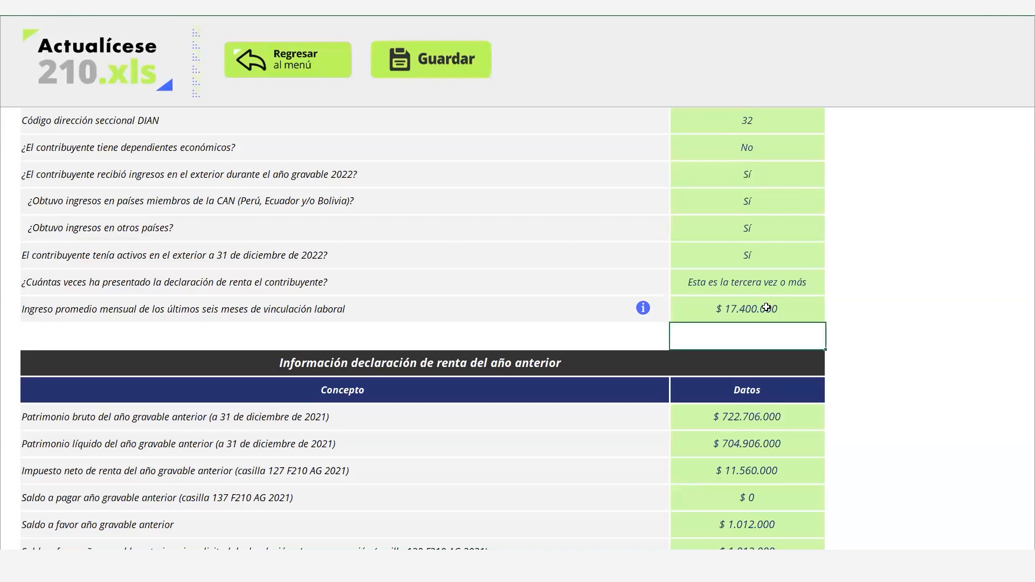
# Return to the menu and open Rentas de Trabajo in the Cédula General
pyautogui.click(329, 73)
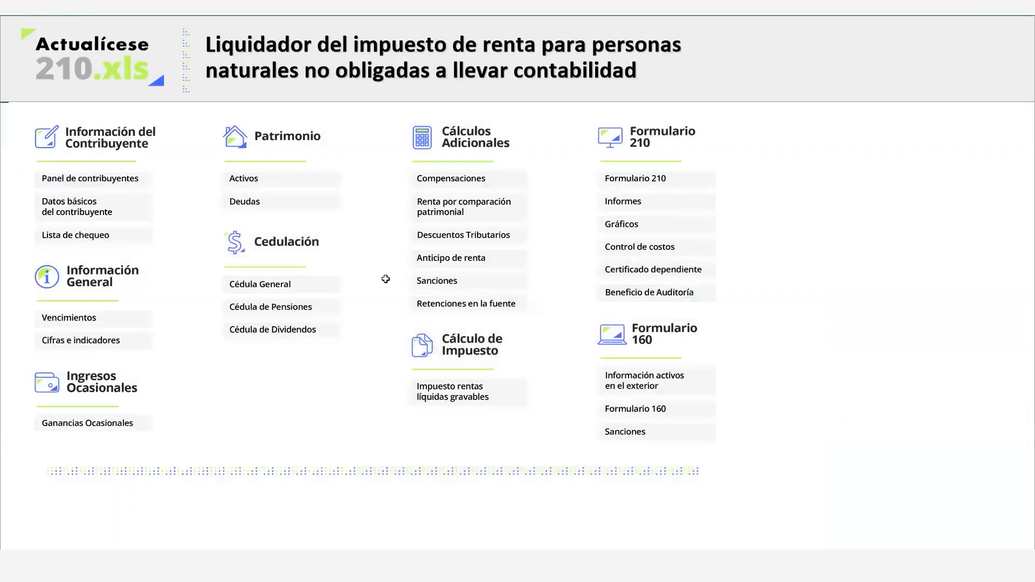
pyautogui.click(315, 281)
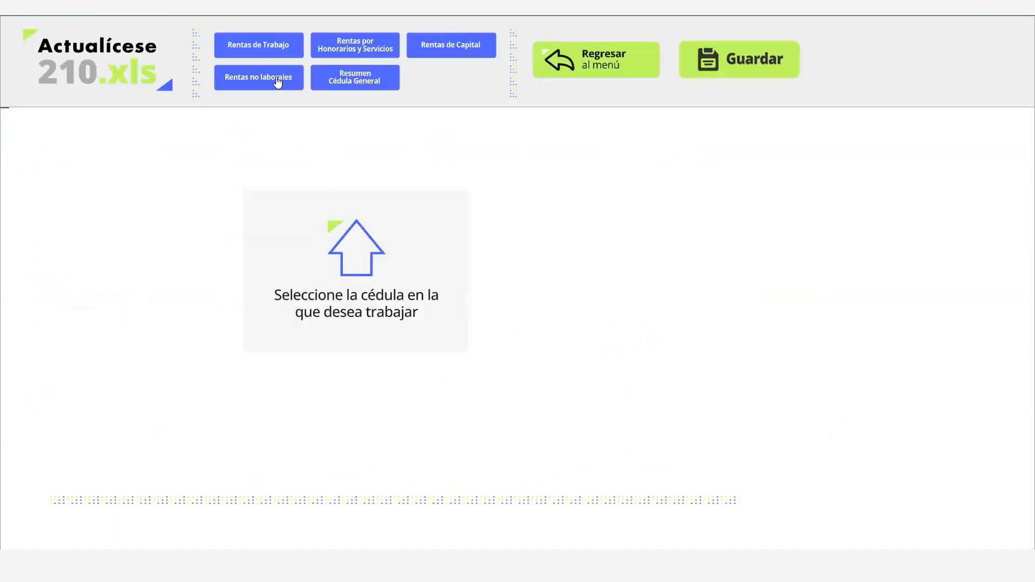
pyautogui.click(259, 56)
pyautogui.press('Down')
pyautogui.press('Up')
pyautogui.press('Right')
pyautogui.press('Down')
pyautogui.press('Down')
pyautogui.press('Down')
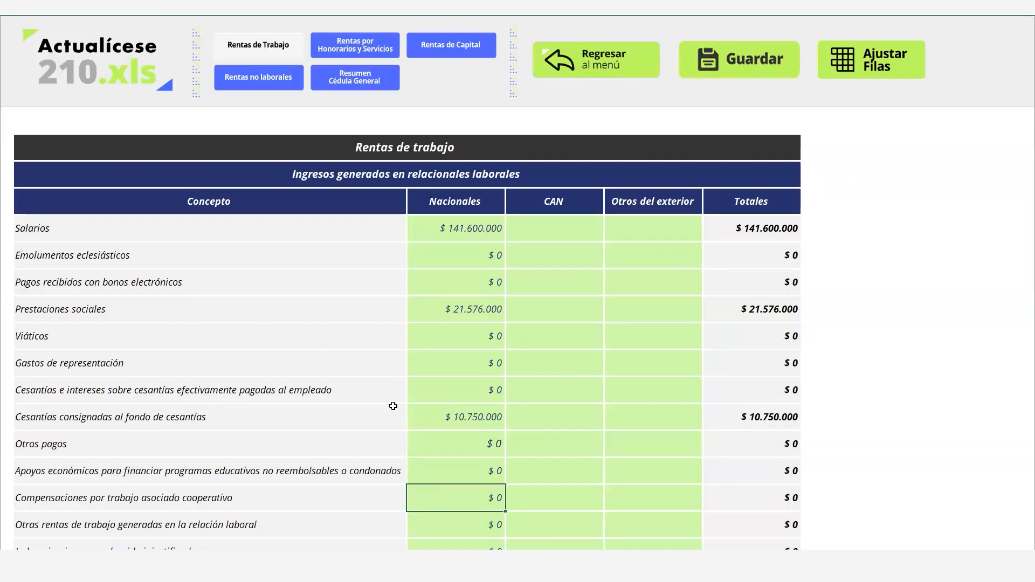
# Compare the subtotal and total of Cesantías consignadas en el fondo en el año under Rentas exentas que Sí se someten al límite
pyautogui.press('Down')
pyautogui.press('Down')
pyautogui.press('Down')
pyautogui.press('Down')
pyautogui.press('Down')
pyautogui.press('Down')
pyautogui.press('Down')
pyautogui.press('Down')
pyautogui.press('Down')
pyautogui.press('Down')
pyautogui.press('Down')
pyautogui.press('Down')
pyautogui.press('Down')
pyautogui.press('Down')
pyautogui.press('Down')
pyautogui.press('Down')
pyautogui.press('Down')
pyautogui.press('Down')
pyautogui.press('Down')
pyautogui.press('Down')
pyautogui.press('Down')
pyautogui.press('Down')
pyautogui.press('Down')
pyautogui.press('Down')
pyautogui.press('Down')
pyautogui.press('Down')
pyautogui.press('Down')
pyautogui.press('Down')
pyautogui.press('Down')
pyautogui.press('Down')
pyautogui.press('Down')
pyautogui.press('Down')
pyautogui.press('Down')
pyautogui.press('Down')
pyautogui.press('Down')
pyautogui.press('Down')
pyautogui.press('Down')
pyautogui.press('Down')
pyautogui.press('Down')
pyautogui.press('Down')
pyautogui.press('Down')
pyautogui.press('Down')
pyautogui.press('Down')
pyautogui.press('Down')
pyautogui.press('Down')
pyautogui.press('Down')
pyautogui.press('Down')
pyautogui.press('Down')
pyautogui.press('Down')
pyautogui.press('Down')
pyautogui.press('Down')
pyautogui.press('Down')
pyautogui.press('Down')
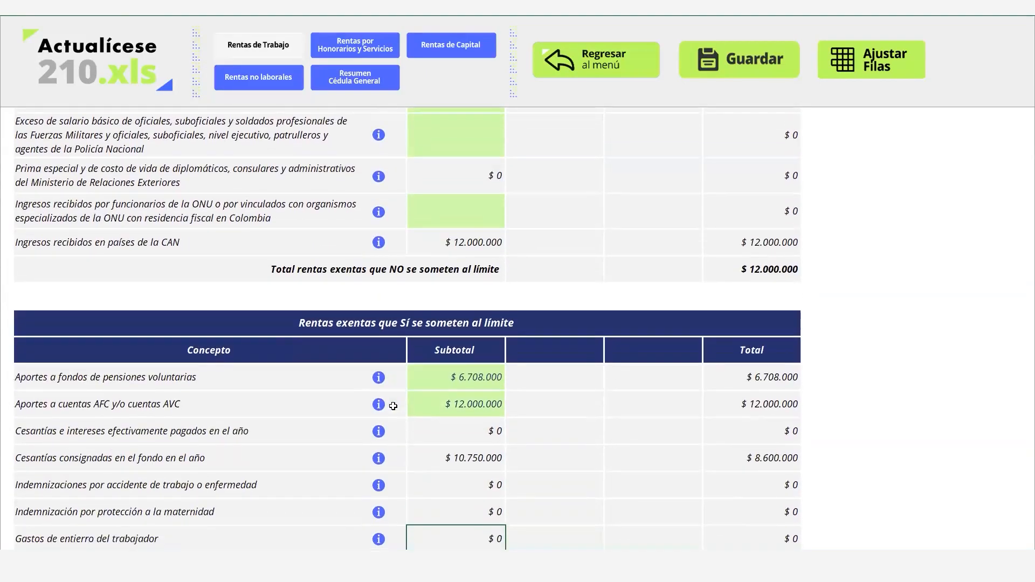
pyautogui.scroll(-1, 393, 406)
pyautogui.press('Up')
pyautogui.press('Up')
pyautogui.press('Up')
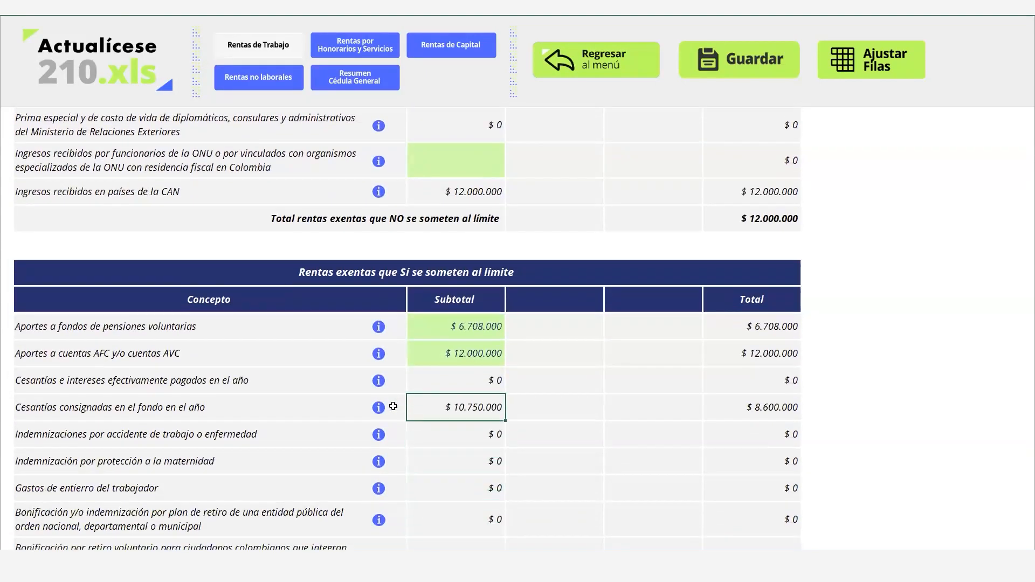
pyautogui.click(759, 423)
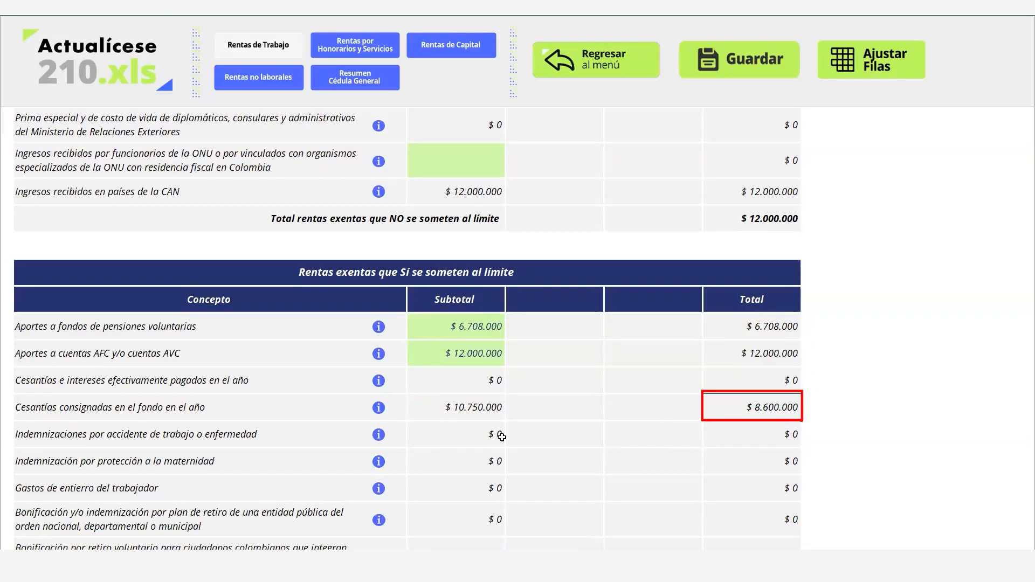
pyautogui.click(483, 405)
pyautogui.click(765, 403)
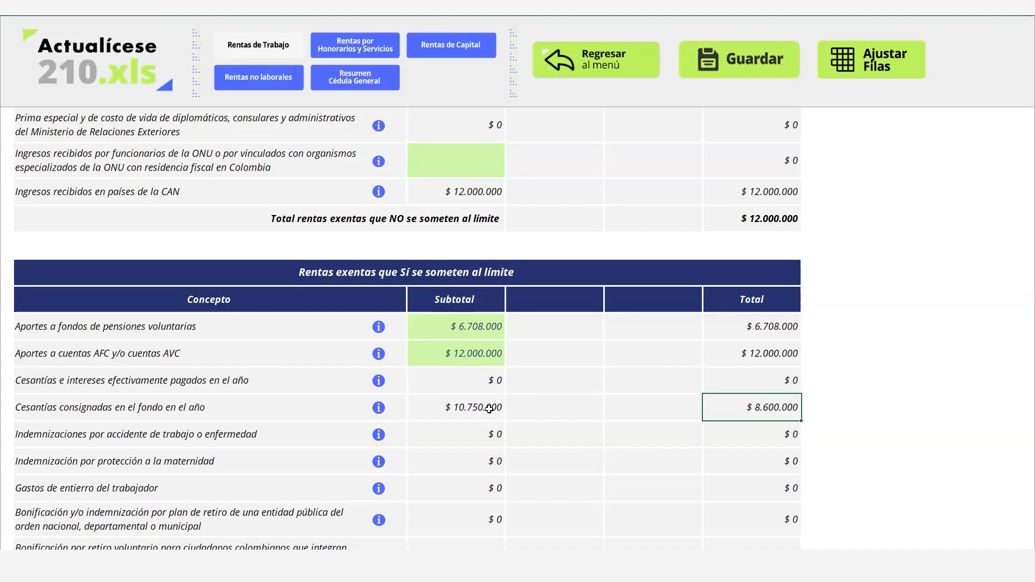
pyautogui.press('Down')
pyautogui.press('Up')
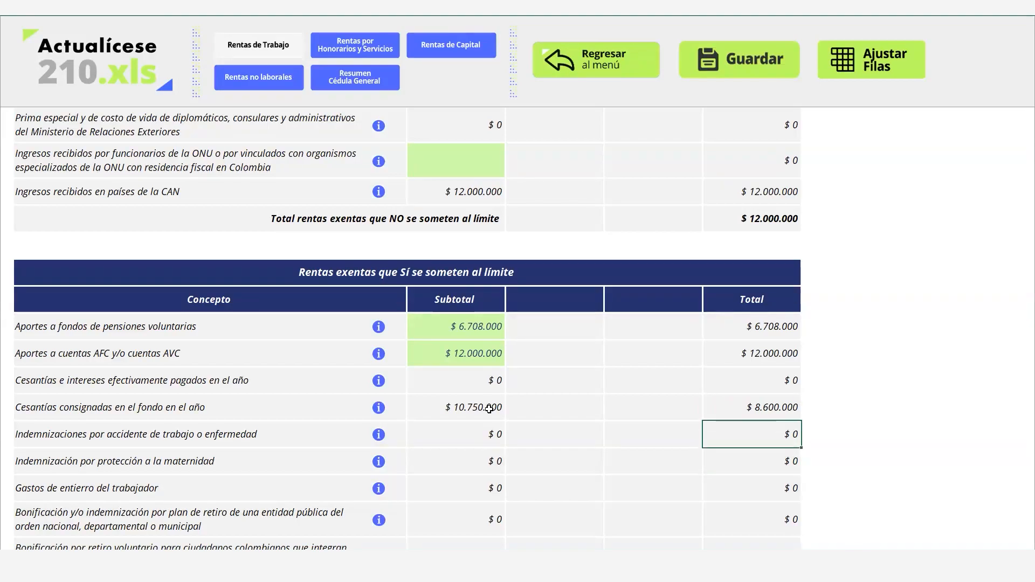
pyautogui.press('Down')
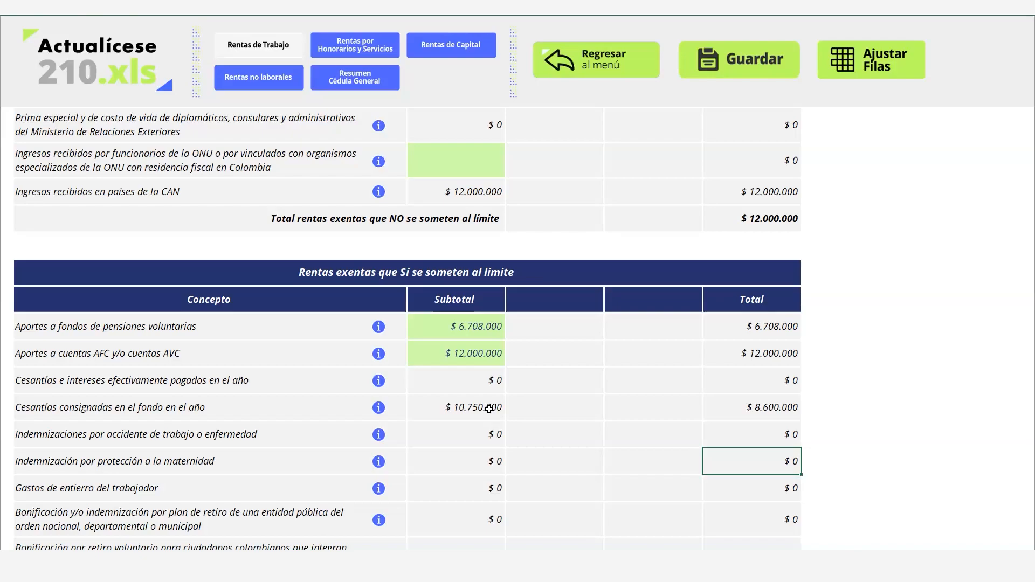
# Review the remaining exempt income rows and check the subtotal and total of 25% de renta exenta laboral
pyautogui.press('Left')
pyautogui.press('Left')
pyautogui.press('Down')
pyautogui.press('Down')
pyautogui.press('Down')
pyautogui.press('Down')
pyautogui.press('Down')
pyautogui.press('Down')
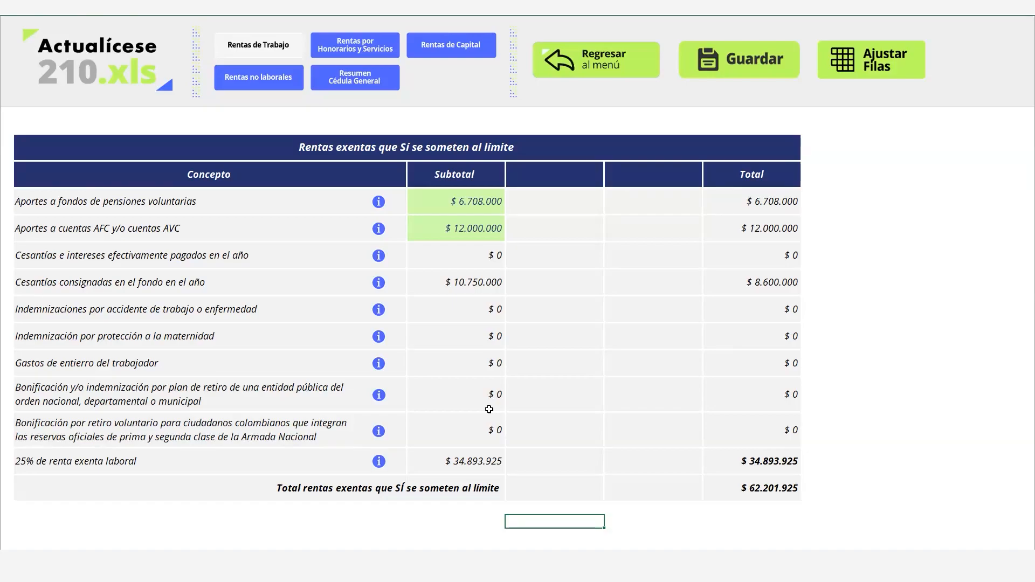
pyautogui.click(466, 461)
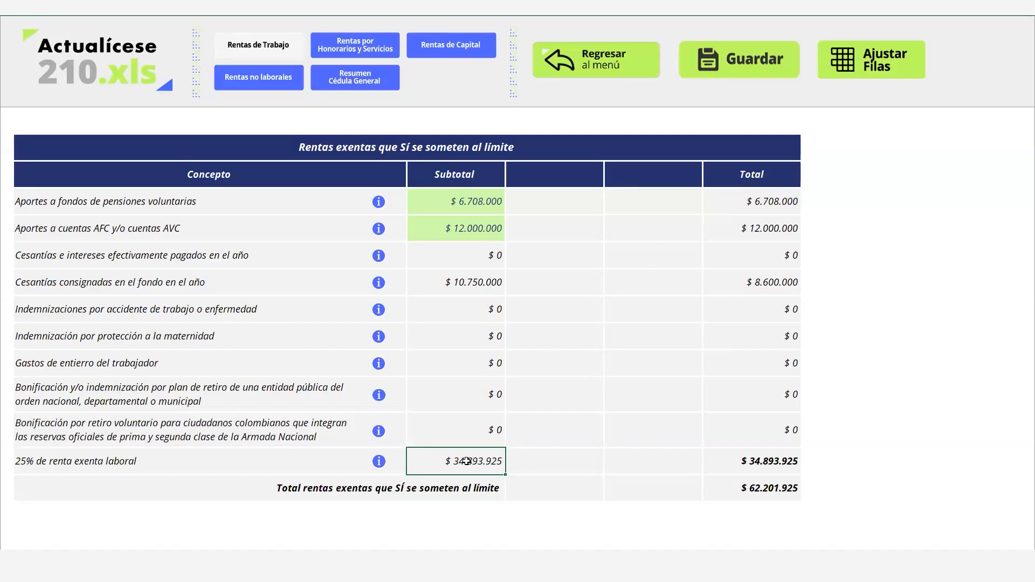
pyautogui.click(760, 462)
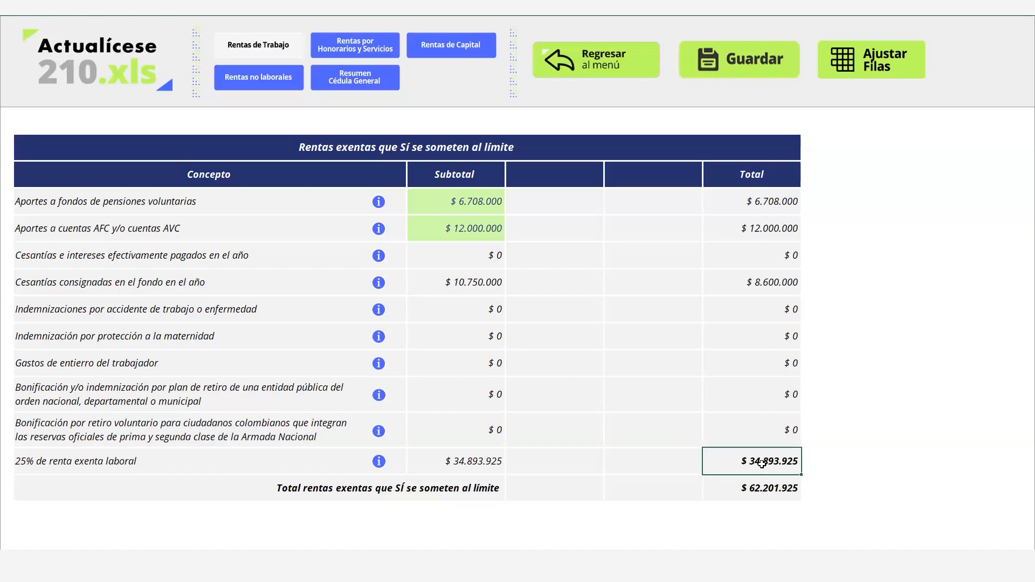
pyautogui.click(821, 455)
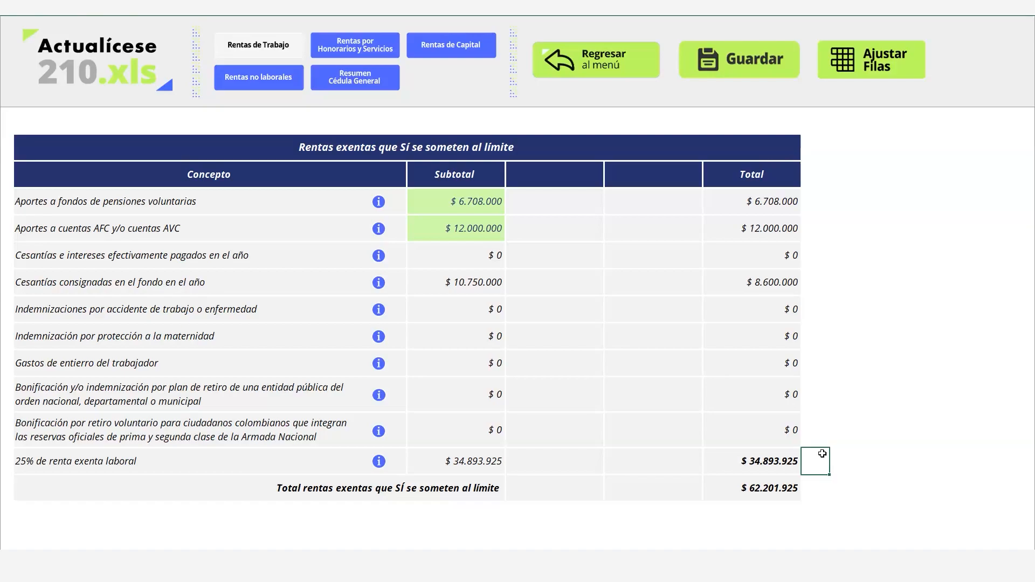
# Look back through the Deducciones section up to the Aportes a ARL row of the non-taxable income
pyautogui.press('Up')
pyautogui.press('Up')
pyautogui.press('Up')
pyautogui.press('Up')
pyautogui.press('Up')
pyautogui.press('Up')
pyautogui.press('Up')
pyautogui.press('Up')
pyautogui.press('Up')
pyautogui.press('Up')
pyautogui.press('Up')
pyautogui.press('Up')
pyautogui.press('Up')
pyautogui.press('Up')
pyautogui.press('Up')
pyautogui.press('Up')
pyautogui.press('Up')
pyautogui.press('Up')
pyautogui.press('Up')
pyautogui.press('Up')
pyautogui.press('Up')
pyautogui.press('Up')
pyautogui.press('Up')
pyautogui.press('Up')
pyautogui.press('Up')
pyautogui.press('Up')
pyautogui.press('Up')
pyautogui.press('Up')
pyautogui.press('Up')
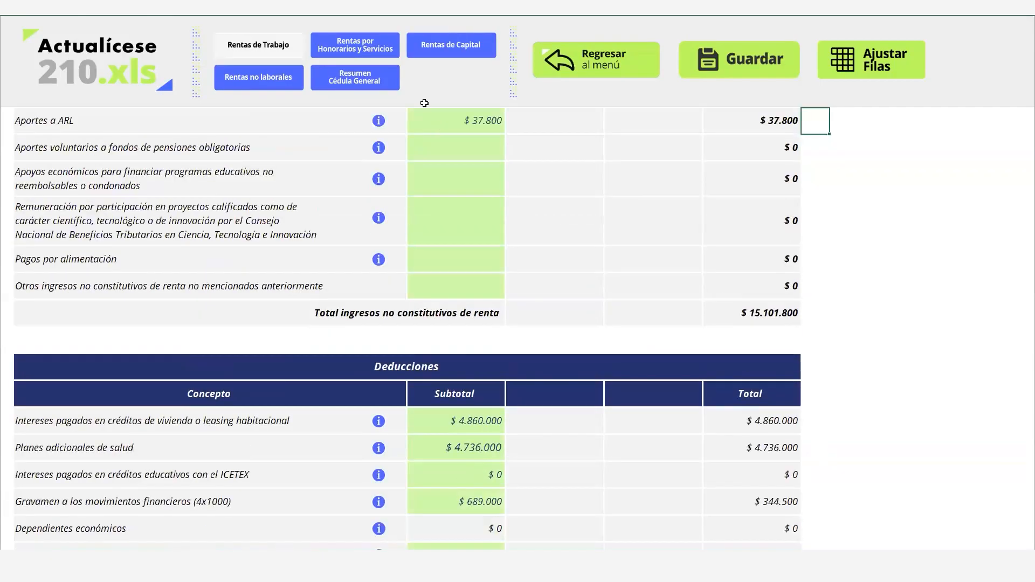
# Open Rentas por Honorarios y Servicios and answer Sí to registering fee income as rentas de trabajo por honorarios
pyautogui.click(388, 60)
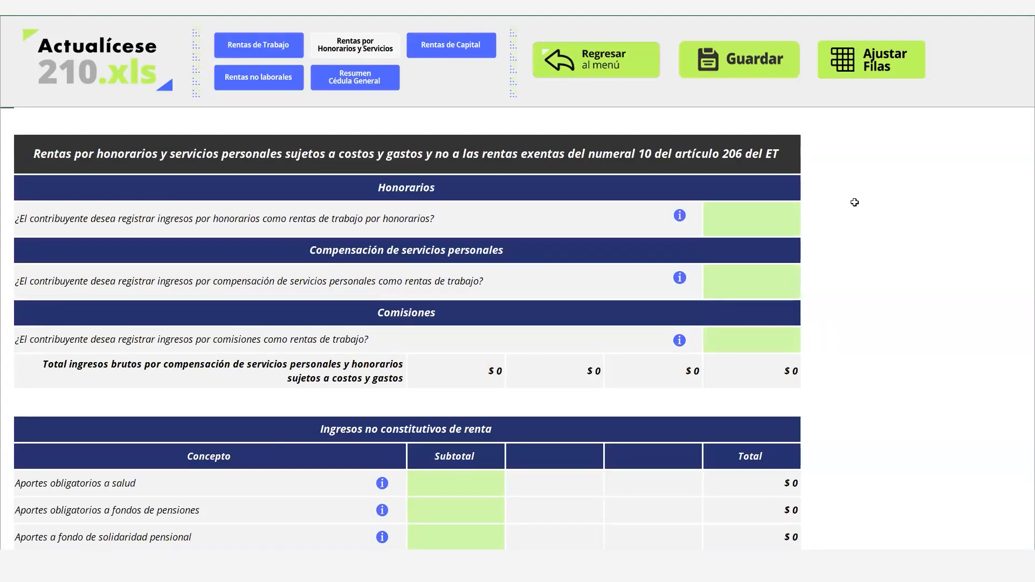
pyautogui.click(770, 221)
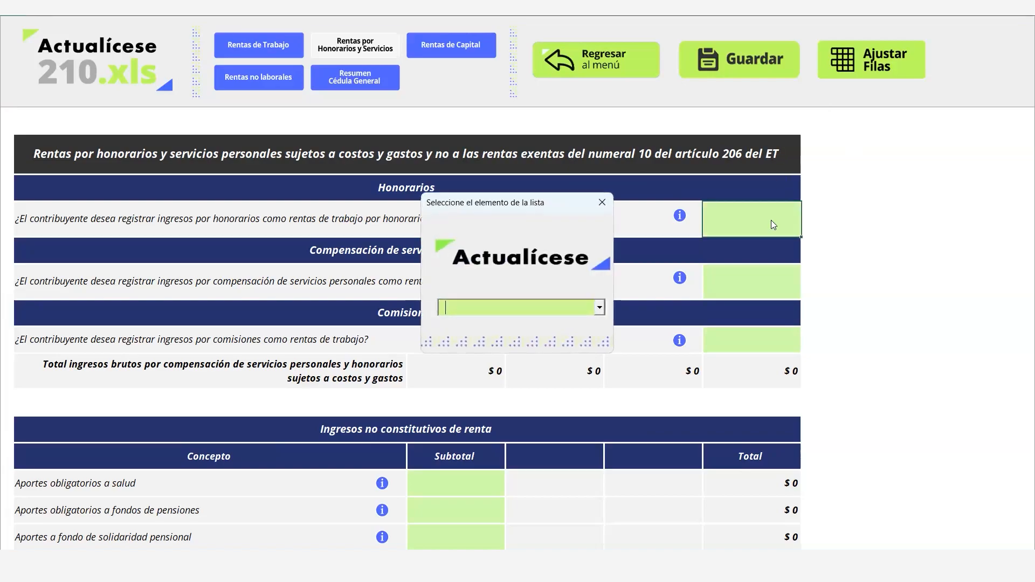
pyautogui.click(598, 312)
pyautogui.click(564, 325)
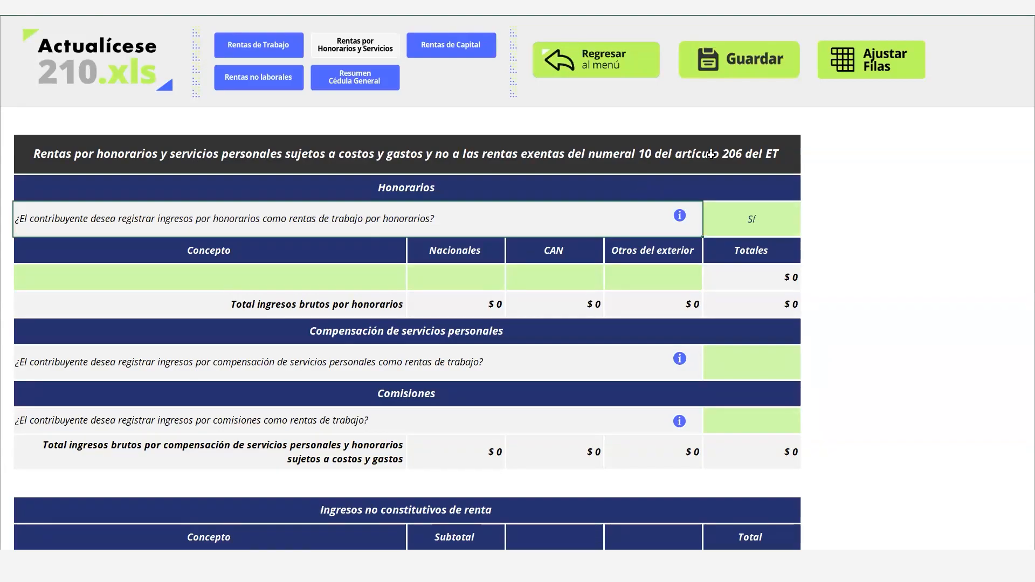
pyautogui.click(893, 297)
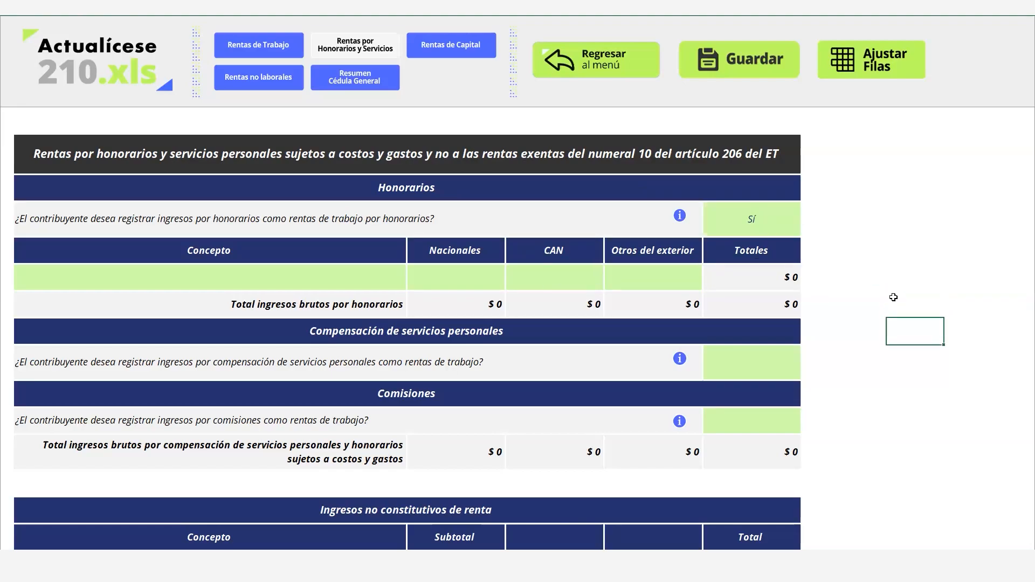
# Review the Compensación de servicios personales, Comisiones and Ingresos no constitutivos de renta sections of Rentas por Honorarios y Servicios
pyautogui.scroll(-3, 893, 296)
pyautogui.scroll(3, 893, 297)
pyautogui.press('Down')
pyautogui.press('Down')
pyautogui.press('Down')
pyautogui.press('Down')
pyautogui.press('Down')
pyautogui.press('Down')
pyautogui.press('Down')
pyautogui.press('Down')
pyautogui.press('Down')
pyautogui.press('Down')
pyautogui.press('Down')
pyautogui.press('Down')
pyautogui.press('Down')
pyautogui.press('Down')
pyautogui.press('Down')
pyautogui.press('Down')
pyautogui.press('Down')
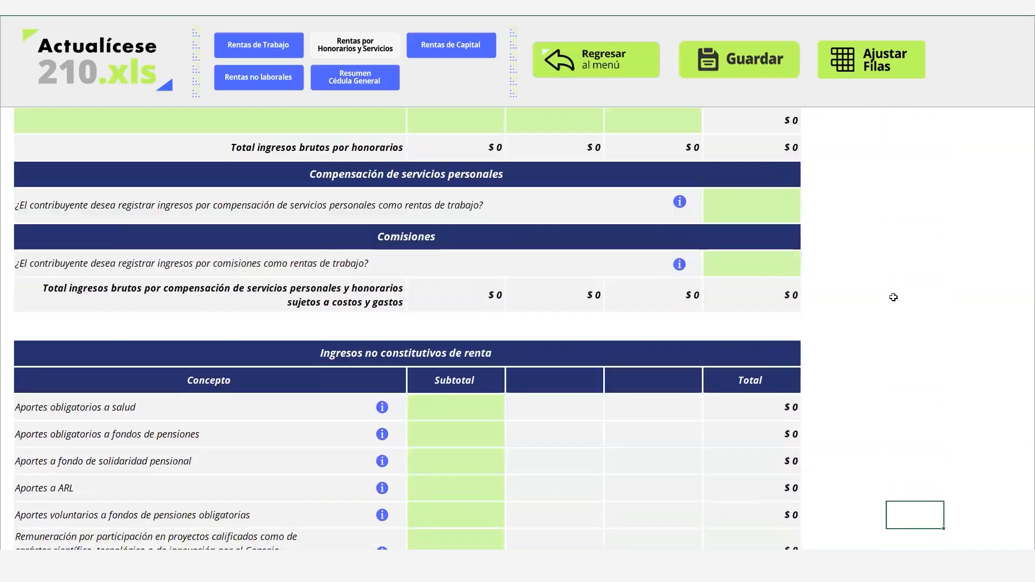
pyautogui.press('Down')
pyautogui.press('Down')
pyautogui.press('Down')
pyautogui.press('Down')
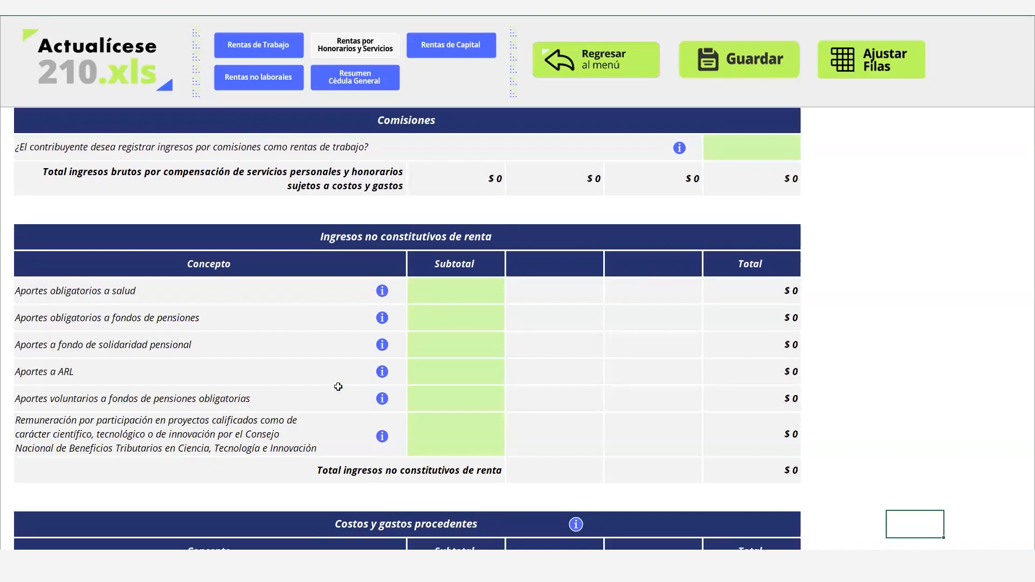
# Review the Costos y gastos procedentes rows from Gastos nómina to Otros gastos no mencionados anteriormente and its Subtotal cell
pyautogui.press('Down')
pyautogui.press('Down')
pyautogui.press('Down')
pyautogui.press('Down')
pyautogui.press('Down')
pyautogui.press('Down')
pyautogui.press('Down')
pyautogui.press('Down')
pyautogui.press('Down')
pyautogui.press('Down')
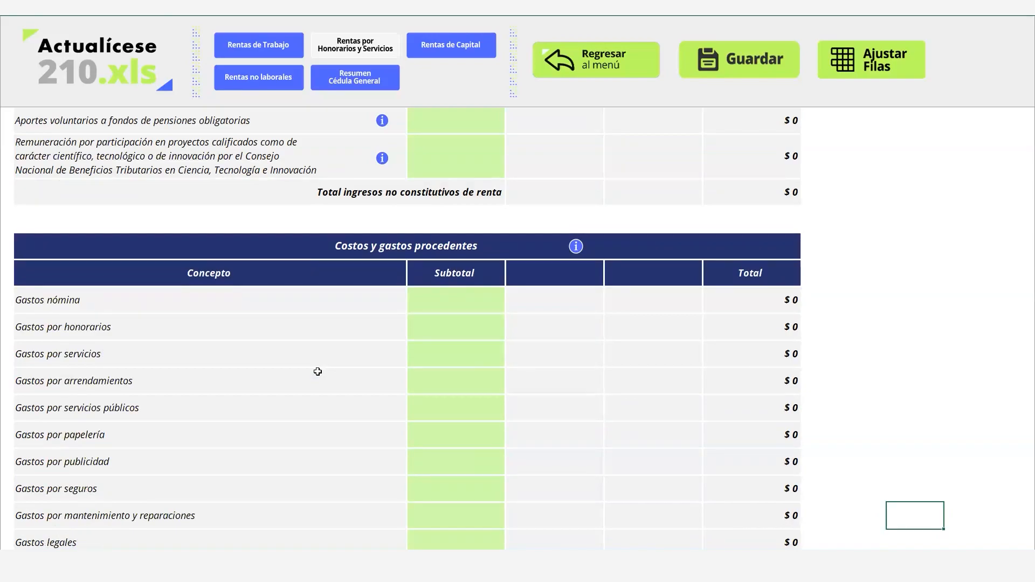
pyautogui.scroll(-3, 317, 371)
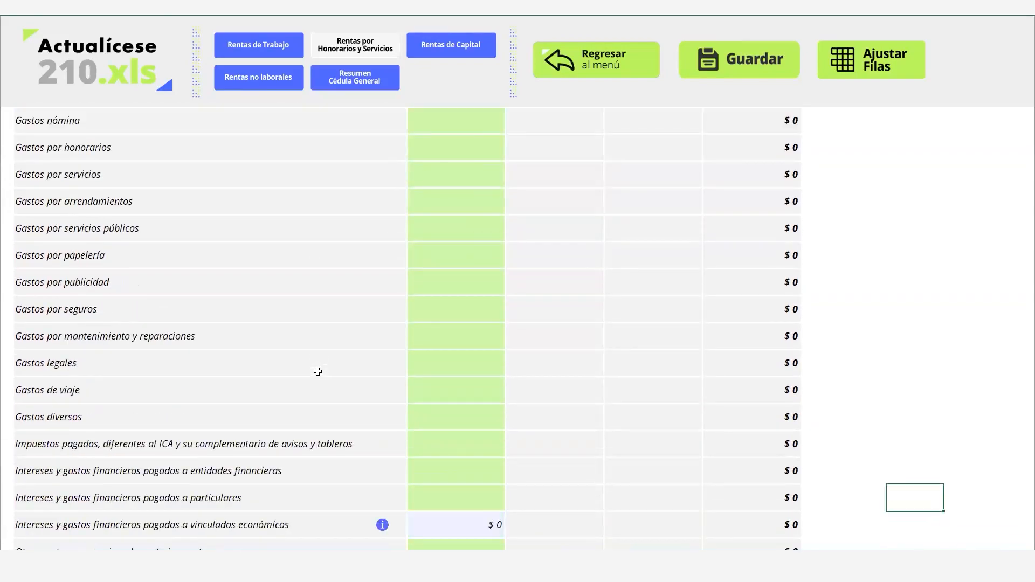
pyautogui.scroll(-2, 317, 372)
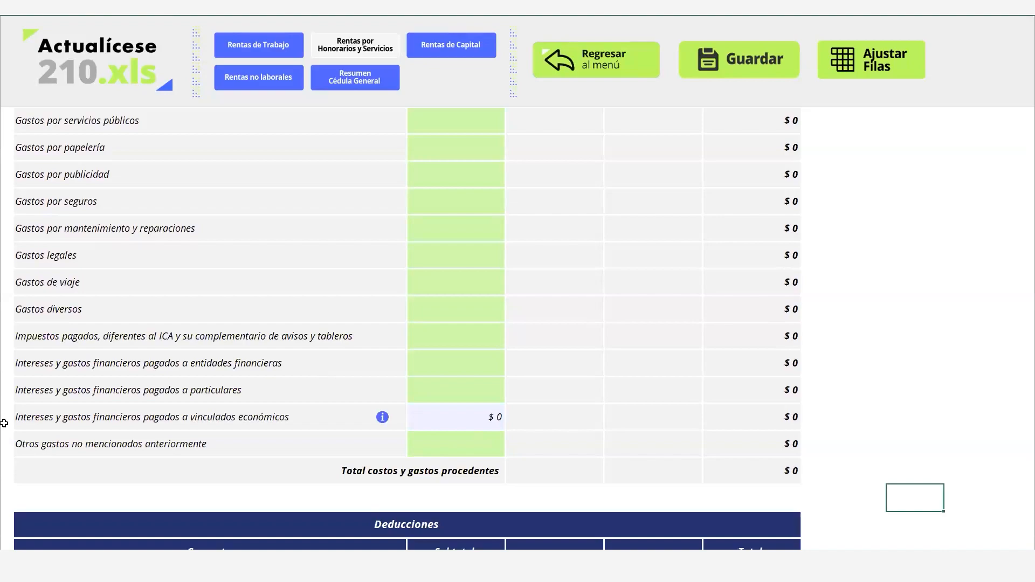
pyautogui.click(54, 448)
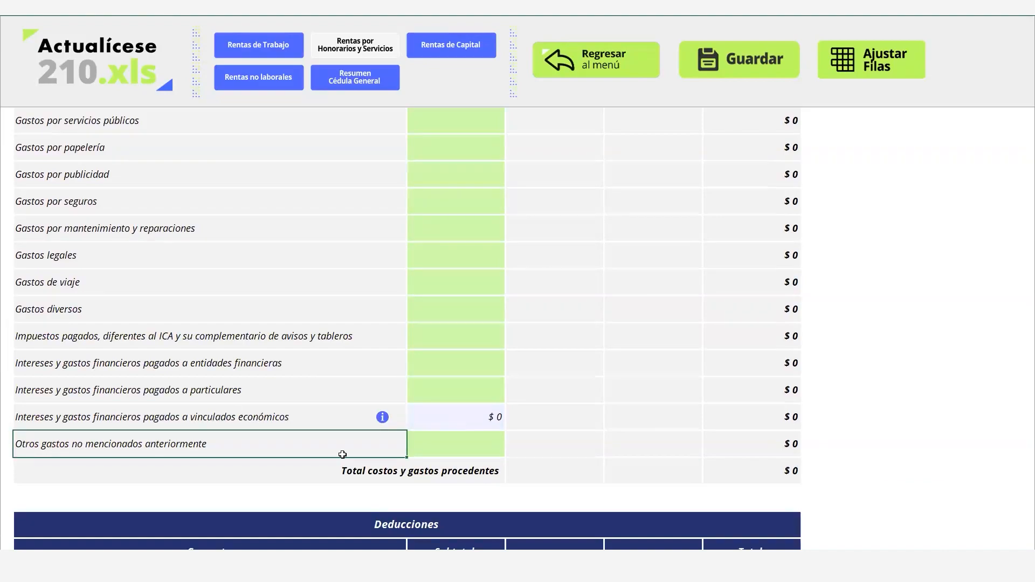
pyautogui.click(484, 437)
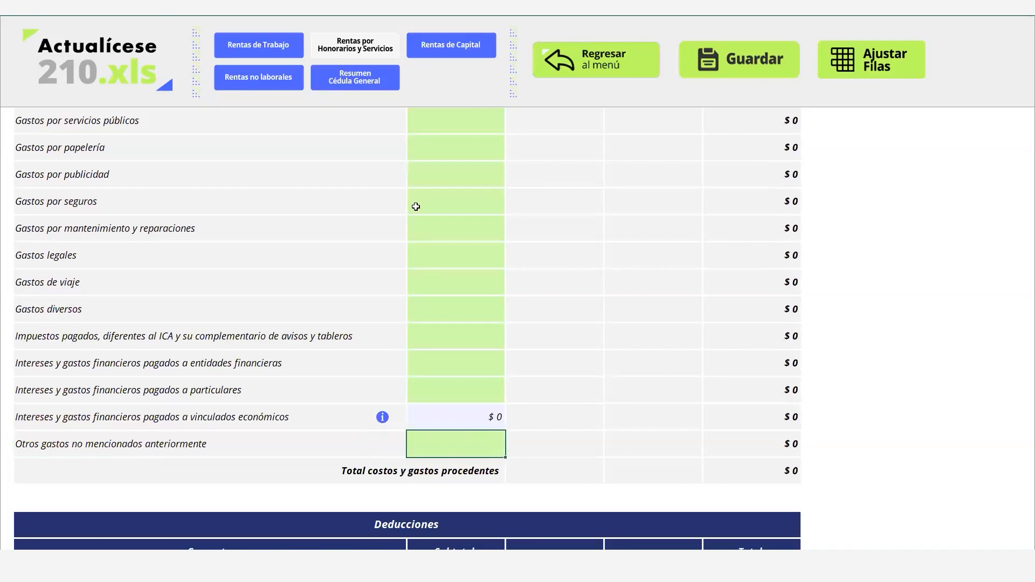
# Look through the Costos y gastos procedentes table again, from Gastos nómina down to Intereses y gastos financieros pagados a vinculados económicos
pyautogui.click(442, 259)
pyautogui.press('Up')
pyautogui.press('Up')
pyautogui.press('Up')
pyautogui.press('Up')
pyautogui.press('Up')
pyautogui.press('Up')
pyautogui.press('Up')
pyautogui.press('Up')
pyautogui.press('Up')
pyautogui.press('Up')
pyautogui.press('Up')
pyautogui.press('Up')
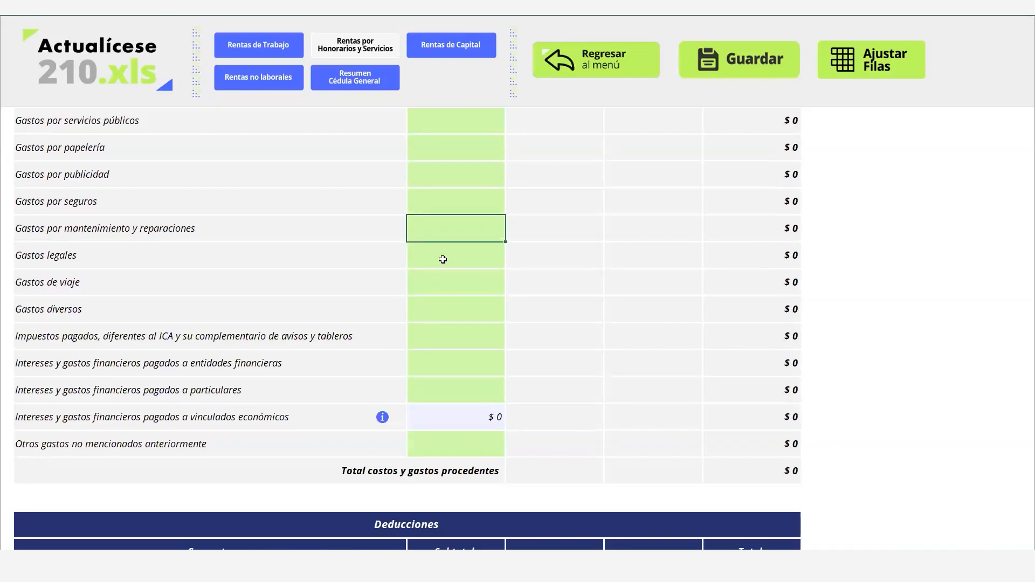
pyautogui.press('Down')
pyautogui.press('Down')
pyautogui.press('Down')
pyautogui.press('Down')
pyautogui.press('Down')
pyautogui.press('Down')
pyautogui.press('Down')
pyautogui.press('Down')
pyautogui.press('Down')
pyautogui.press('Down')
pyautogui.press('Down')
pyautogui.press('Down')
pyautogui.press('Down')
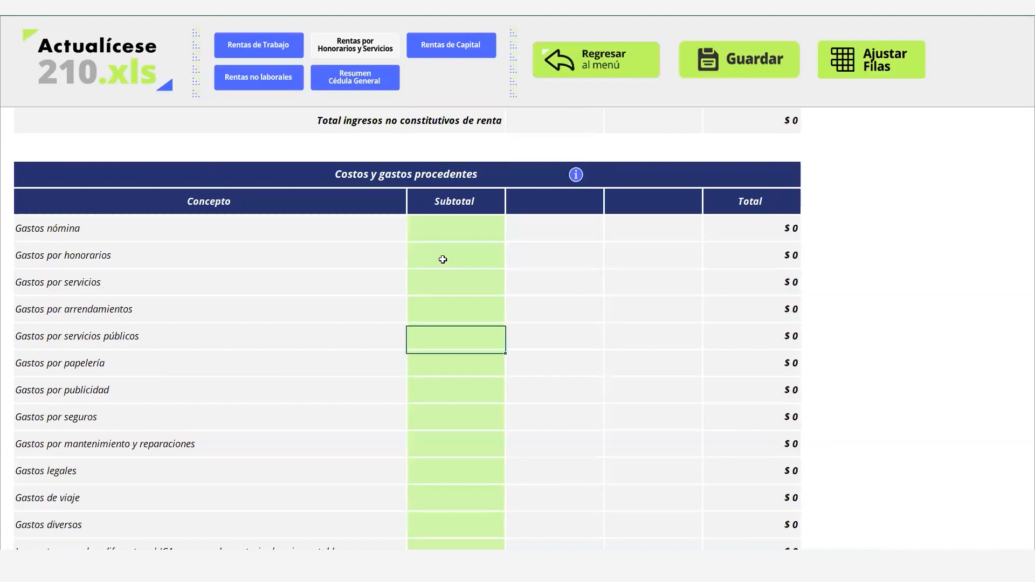
pyautogui.press('Down')
pyautogui.press('Down')
pyautogui.press('Down')
pyautogui.press('Down')
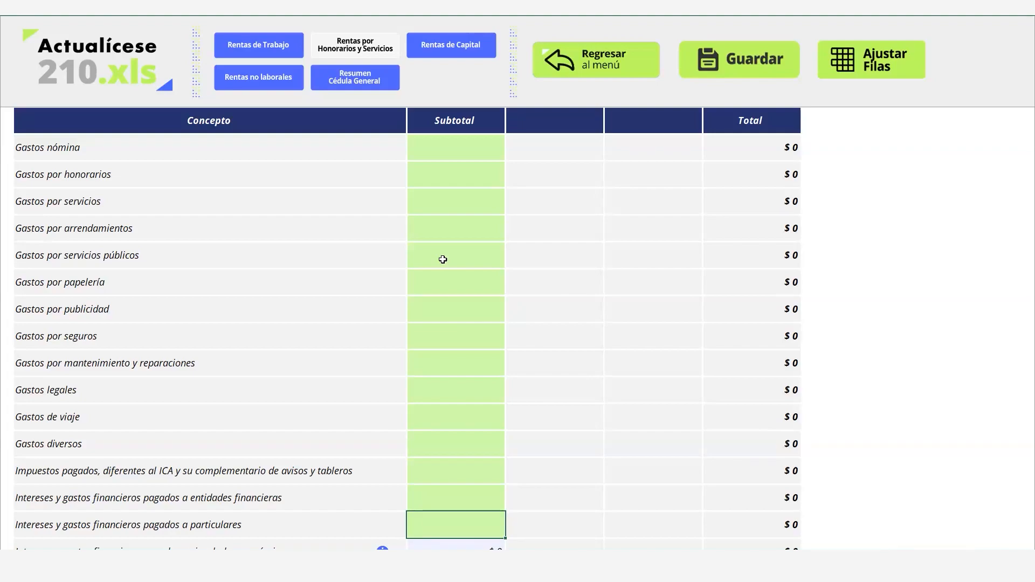
pyautogui.press('Down')
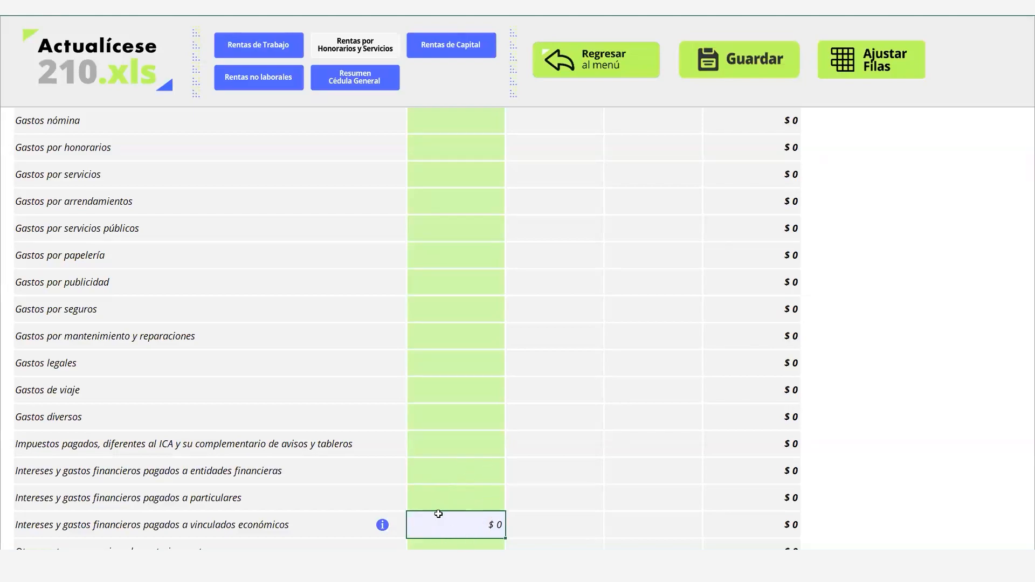
# Try to clear the Subtotal of Intereses y gastos financieros pagados a vinculados económicos
pyautogui.click(447, 476)
pyautogui.press('Down')
pyautogui.press('Down')
pyautogui.press('Down')
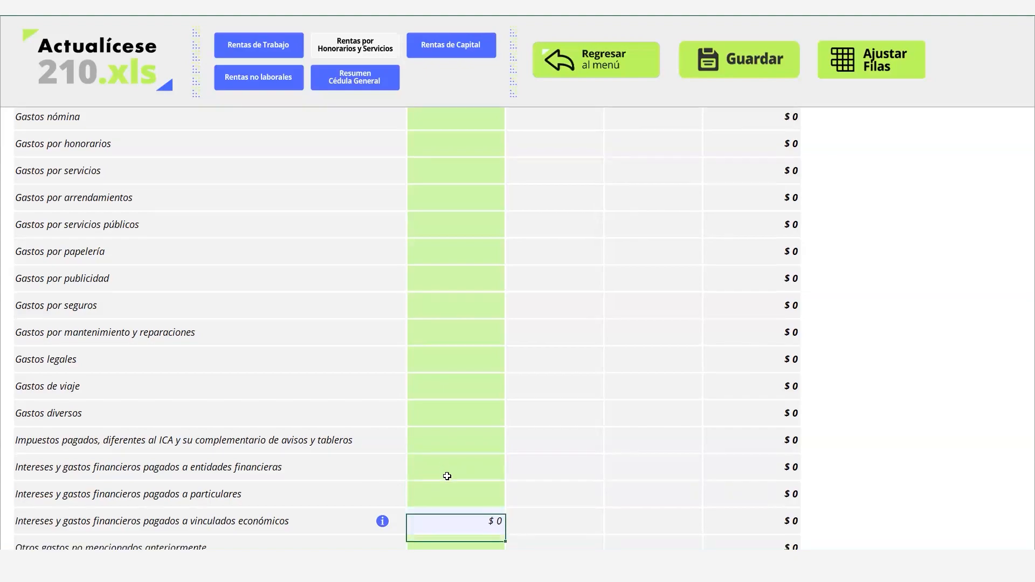
pyautogui.press('Up')
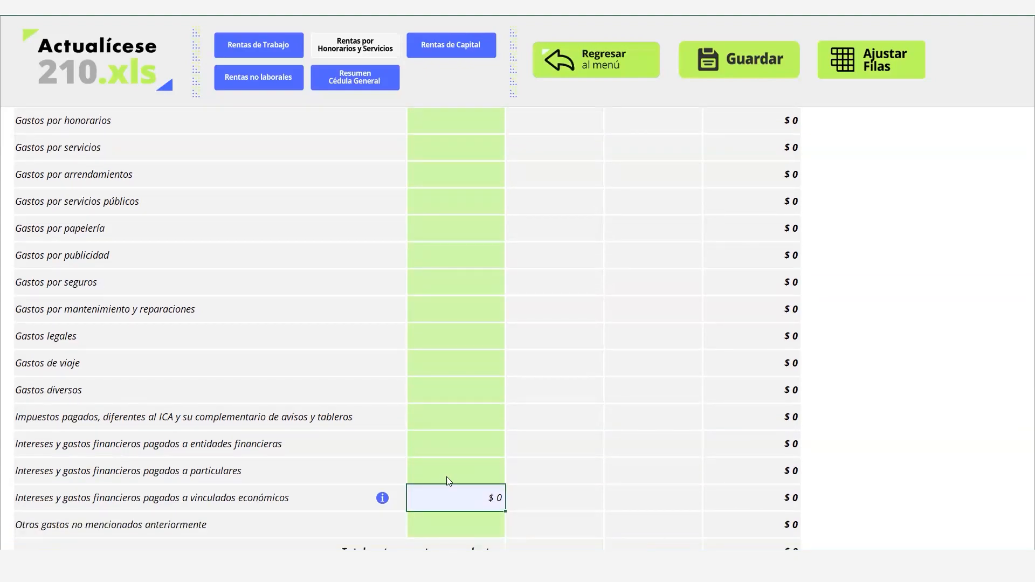
pyautogui.press('Delete')
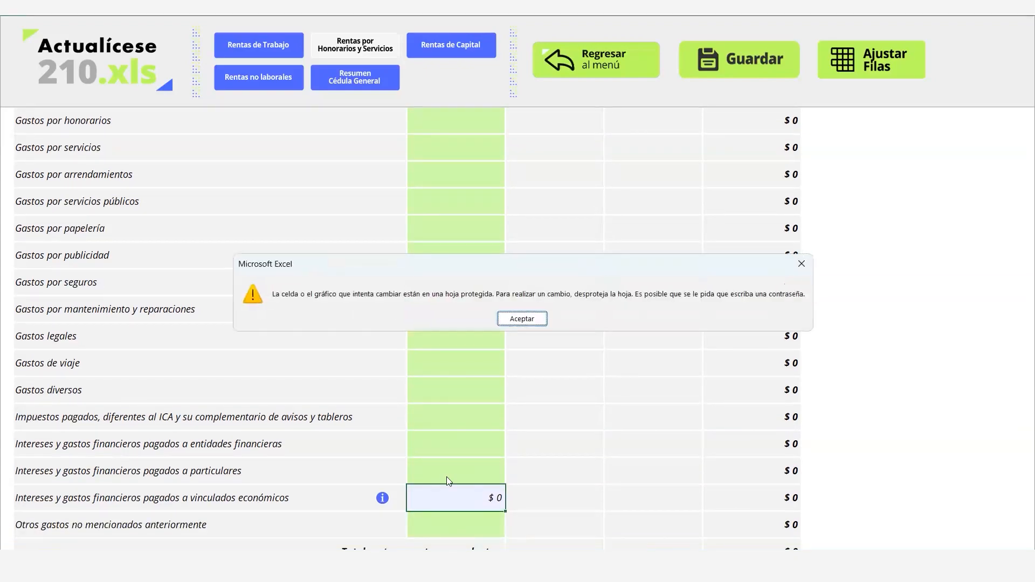
pyautogui.click(514, 315)
# Review the Deducciones section of Rentas por Honorarios y Servicios, including the Dependientes económicos subtotal
pyautogui.click(211, 490)
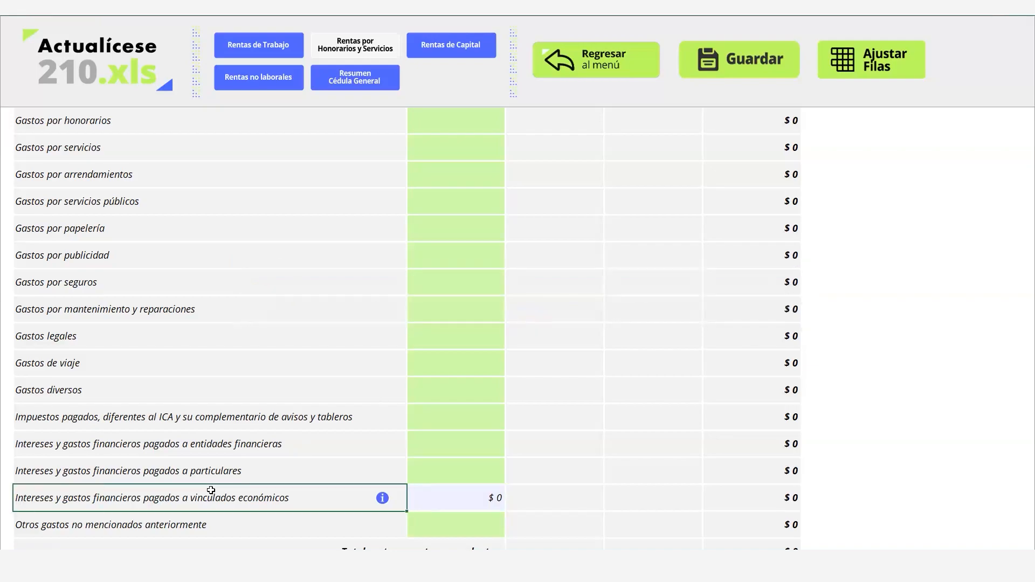
pyautogui.press('Down')
pyautogui.press('Down')
pyautogui.press('Down')
pyautogui.press('Down')
pyautogui.press('Down')
pyautogui.press('Down')
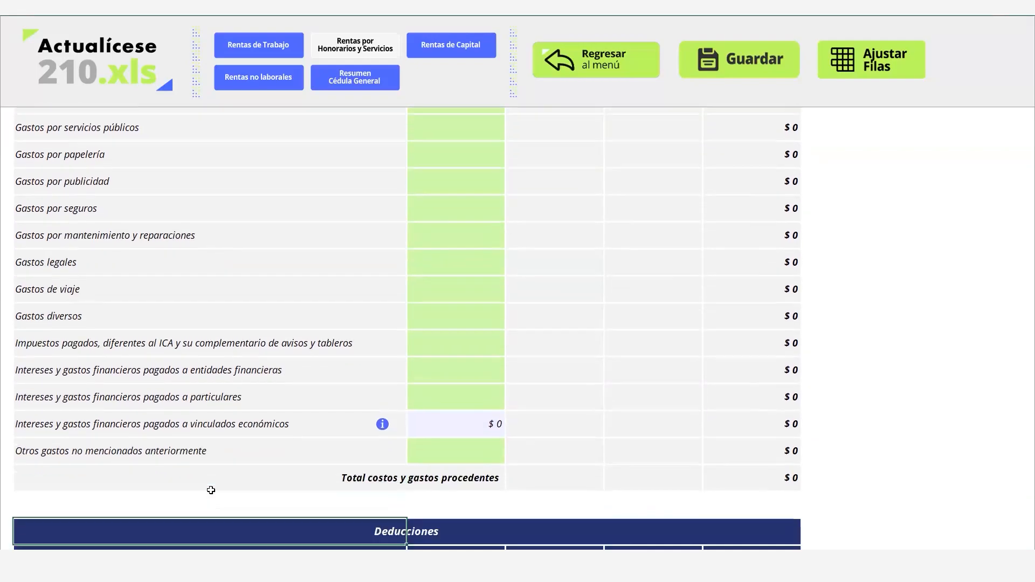
pyautogui.press('Down')
pyautogui.press('Down')
pyautogui.press('Down')
pyautogui.press('Down')
pyautogui.press('Down')
pyautogui.press('Down')
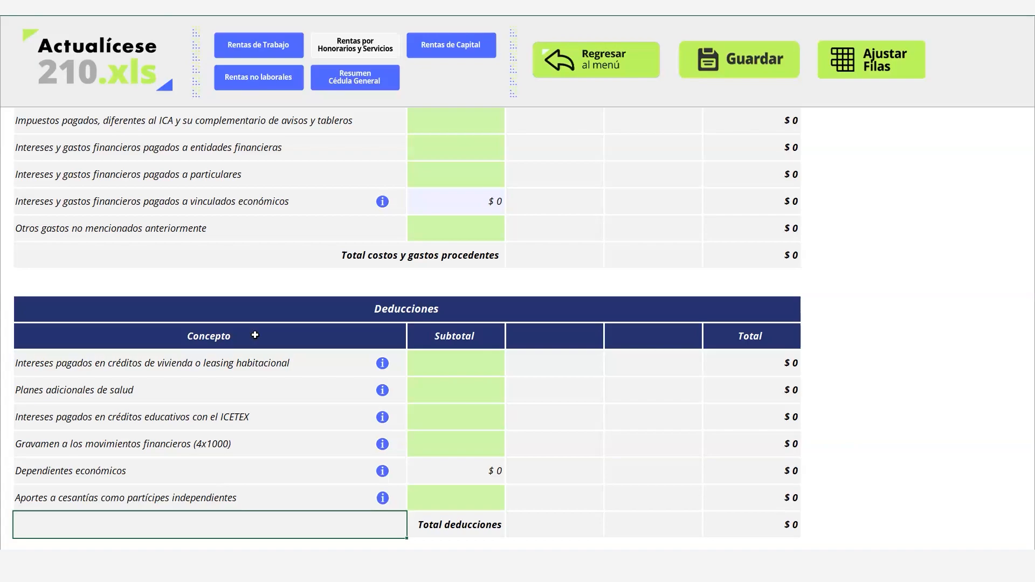
pyautogui.click(480, 470)
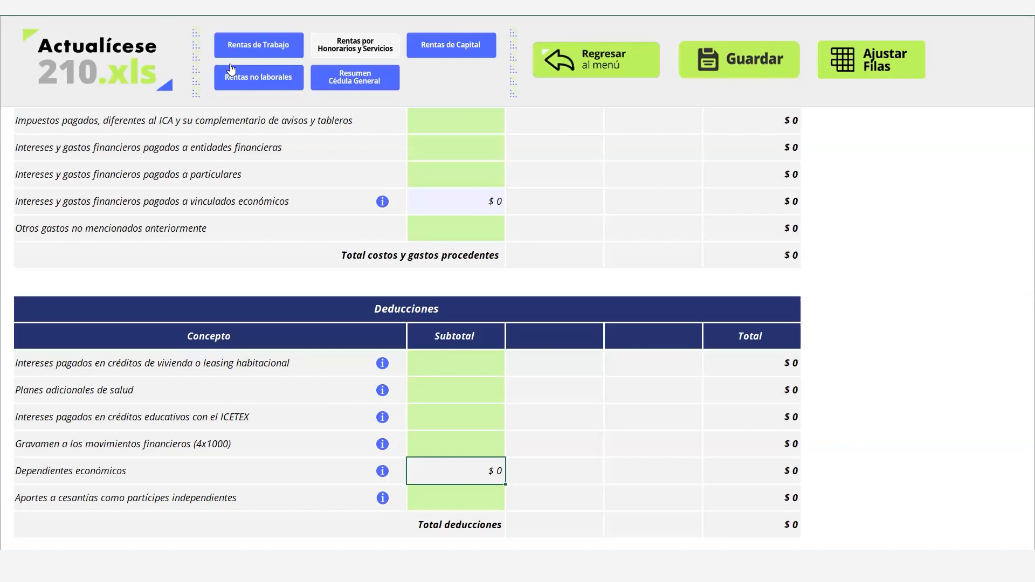
# Examine the Rentas exentas que NO se someten al límite and Rentas exentas que SÍ se someten al límite sections
pyautogui.click(827, 367)
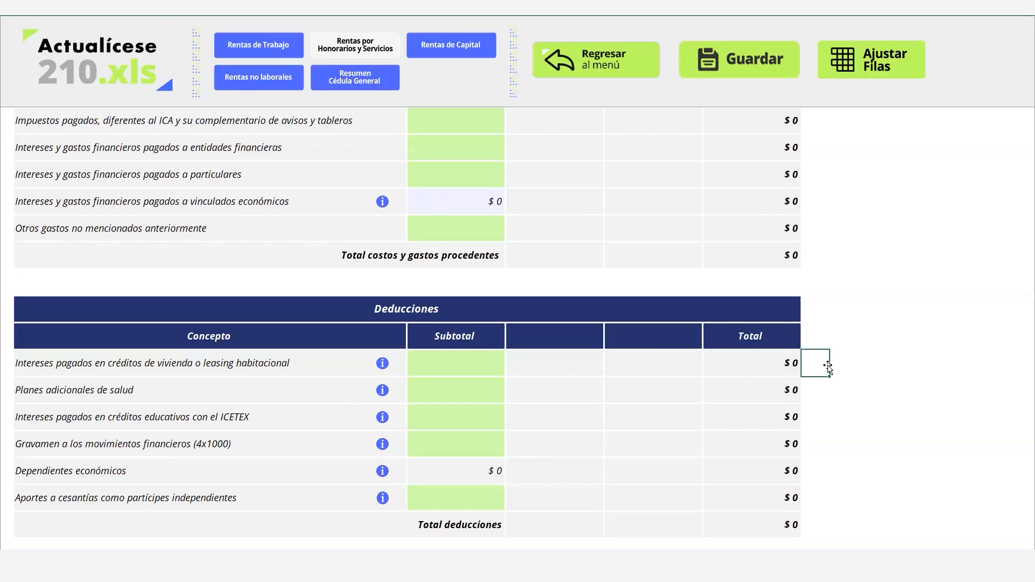
pyautogui.press('Down')
pyautogui.press('Down')
pyautogui.press('Down')
pyautogui.press('Down')
pyautogui.press('Down')
pyautogui.press('Down')
pyautogui.press('Down')
pyautogui.press('Down')
pyautogui.press('Down')
pyautogui.press('Down')
pyautogui.press('Down')
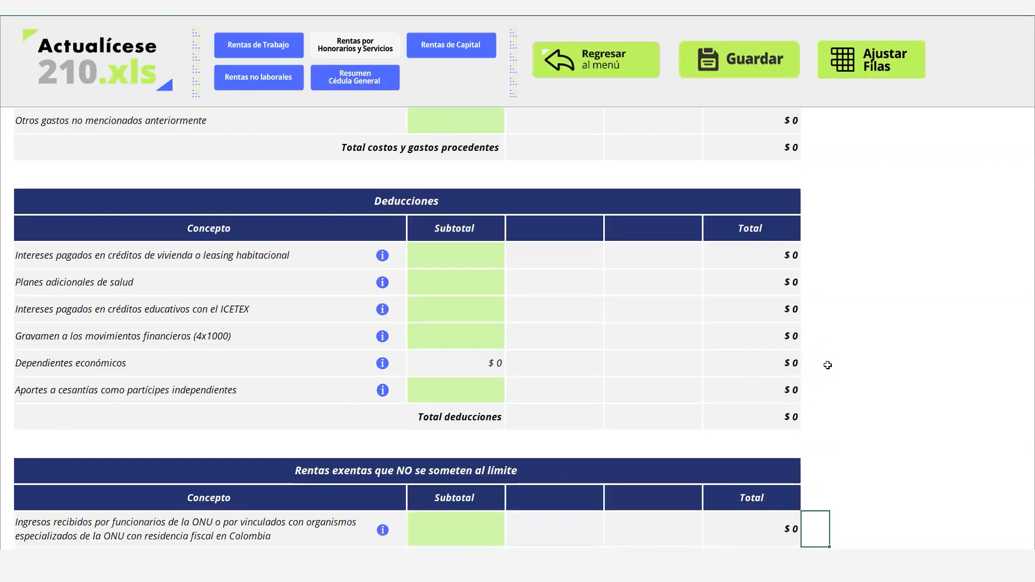
pyautogui.press('Down')
pyautogui.press('Down')
pyautogui.press('Down')
pyautogui.press('Down')
pyautogui.press('Down')
pyautogui.press('Down')
pyautogui.press('Down')
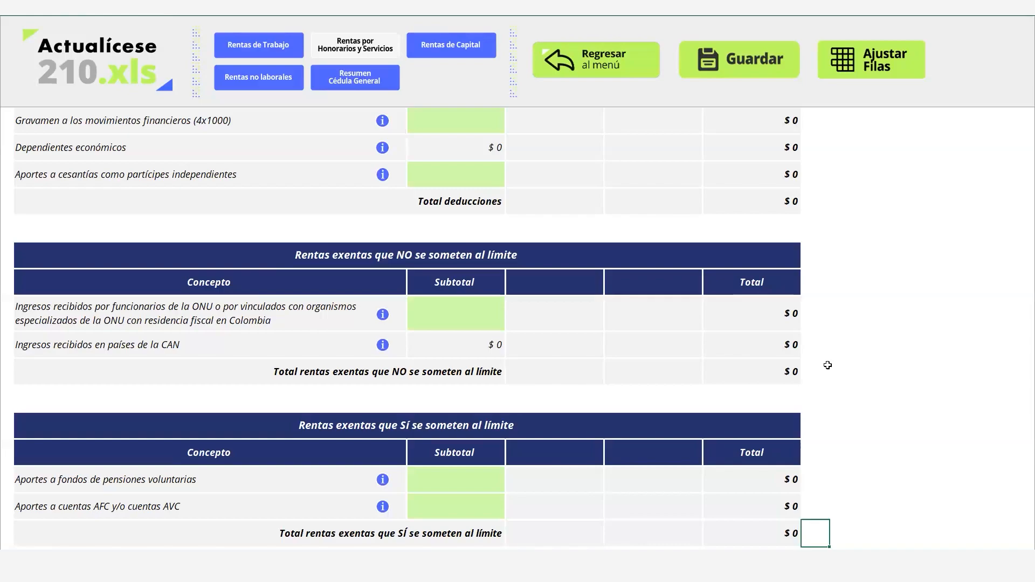
pyautogui.scroll(-1, 827, 365)
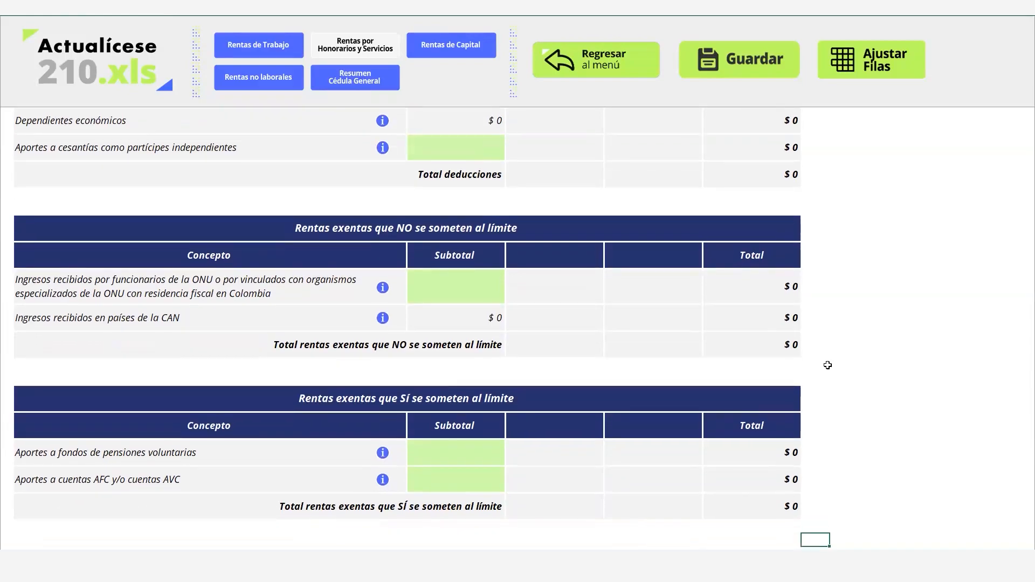
# Fill in the empty concept row of the Honorarios income table with Honorarios Perú
pyautogui.click(827, 365)
pyautogui.press('Up')
pyautogui.press('Up')
pyautogui.press('Up')
pyautogui.press('Up')
pyautogui.press('Up')
pyautogui.press('Up')
pyautogui.press('Up')
pyautogui.press('Up')
pyautogui.press('Up')
pyautogui.press('Up')
pyautogui.press('Up')
pyautogui.press('Up')
pyautogui.press('Up')
pyautogui.press('Up')
pyautogui.press('Up')
pyautogui.press('Up')
pyautogui.press('Up')
pyautogui.press('Up')
pyautogui.press('Up')
pyautogui.press('Up')
pyautogui.press('Up')
pyautogui.press('Up')
pyautogui.press('Up')
pyautogui.press('Up')
pyautogui.press('Up')
pyautogui.press('Up')
pyautogui.press('Up')
pyautogui.press('Up')
pyautogui.press('Up')
pyautogui.press('Up')
pyautogui.press('Up')
pyautogui.press('Up')
pyautogui.press('Up')
pyautogui.press('Up')
pyautogui.press('Up')
pyautogui.press('Up')
pyautogui.press('Up')
pyautogui.press('Up')
pyautogui.press('Up')
pyautogui.press('Up')
pyautogui.press('Up')
pyautogui.press('Up')
pyautogui.press('Up')
pyautogui.press('Up')
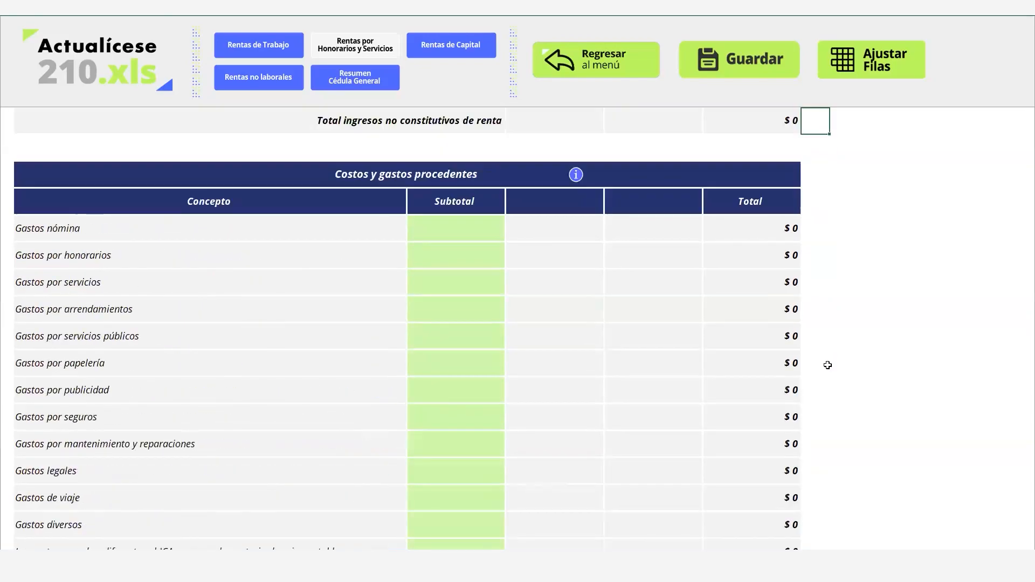
pyautogui.press('Up')
pyautogui.press('Up')
pyautogui.press('Up')
pyautogui.press('Up')
pyautogui.press('Up')
pyautogui.press('Up')
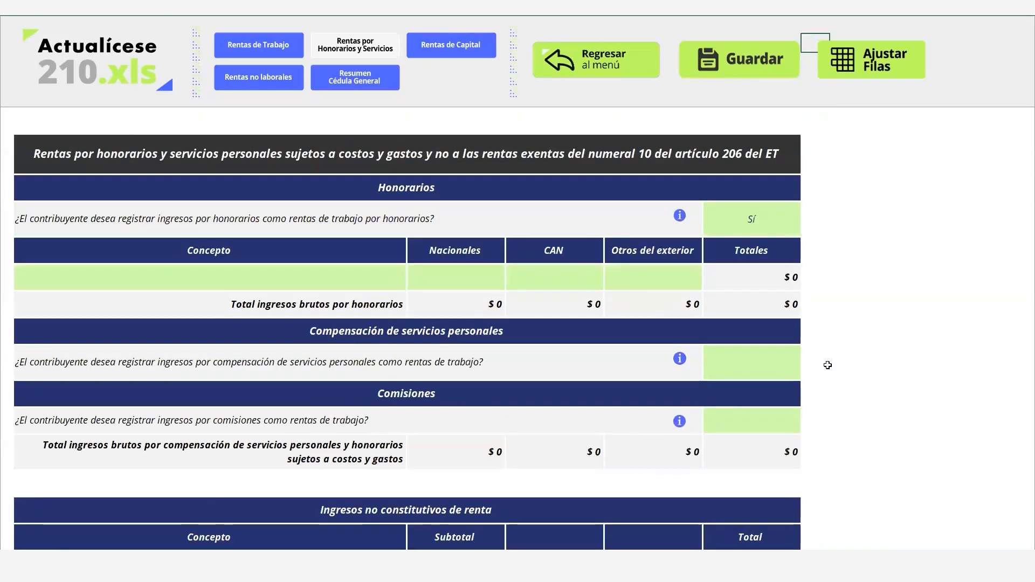
pyautogui.click(231, 265)
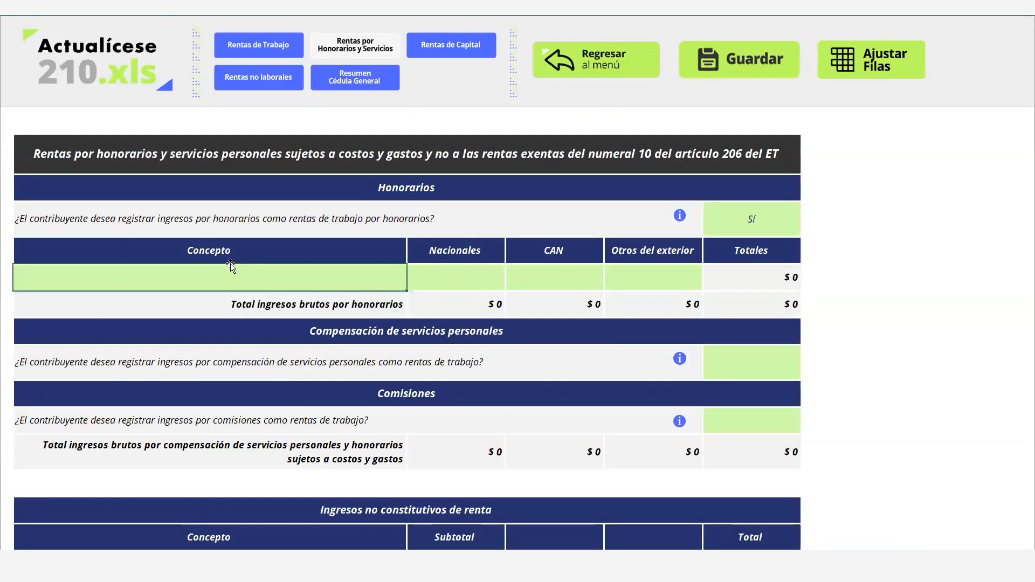
pyautogui.write('Honorarios ')
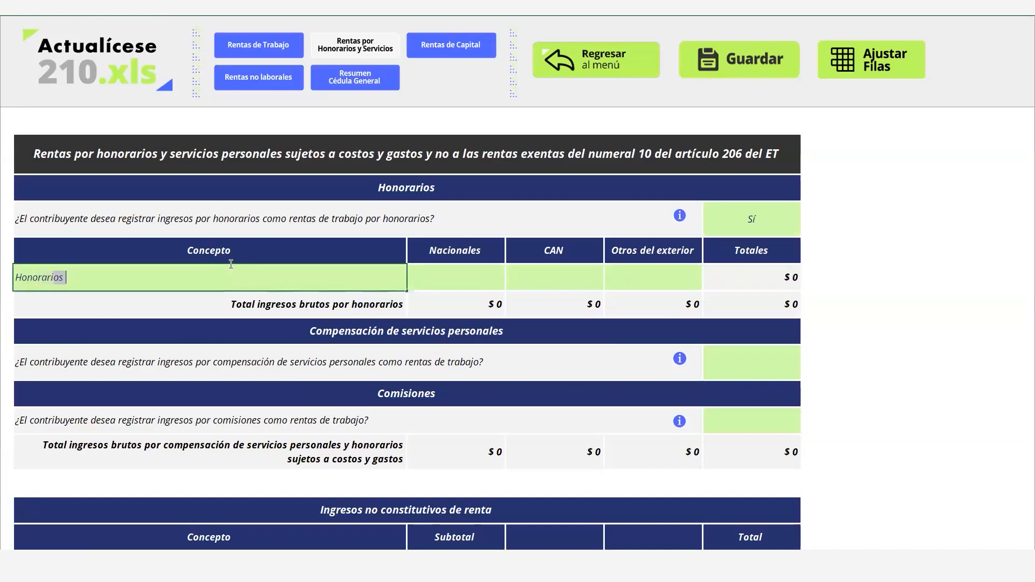
pyautogui.write('Perú')
# Enter 85000000 as the CAN income for the Honorarios Perú concept
pyautogui.press('Tab')
pyautogui.press('Tab')
pyautogui.press('Left')
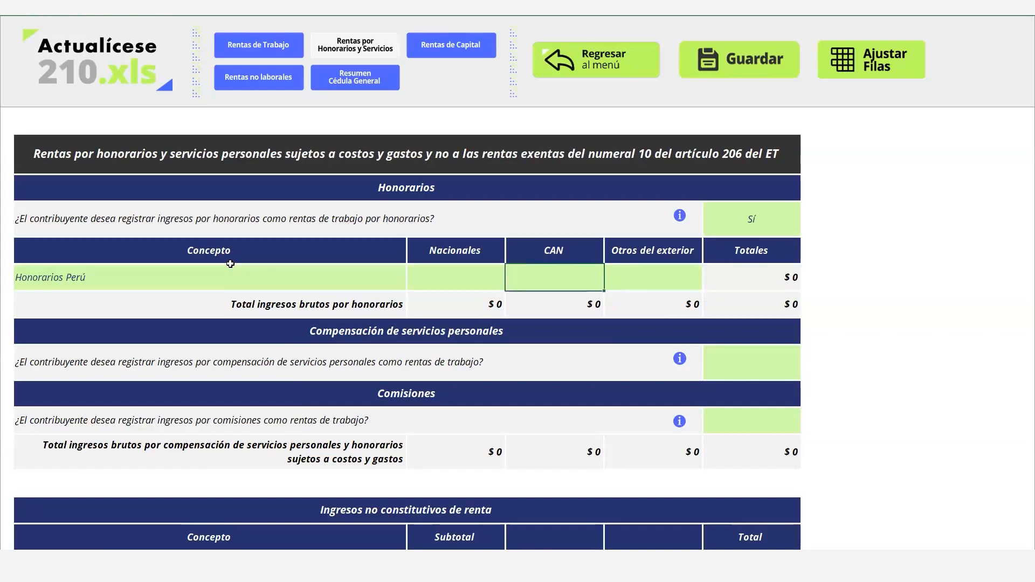
pyautogui.write('85000000')
pyautogui.press('Return')
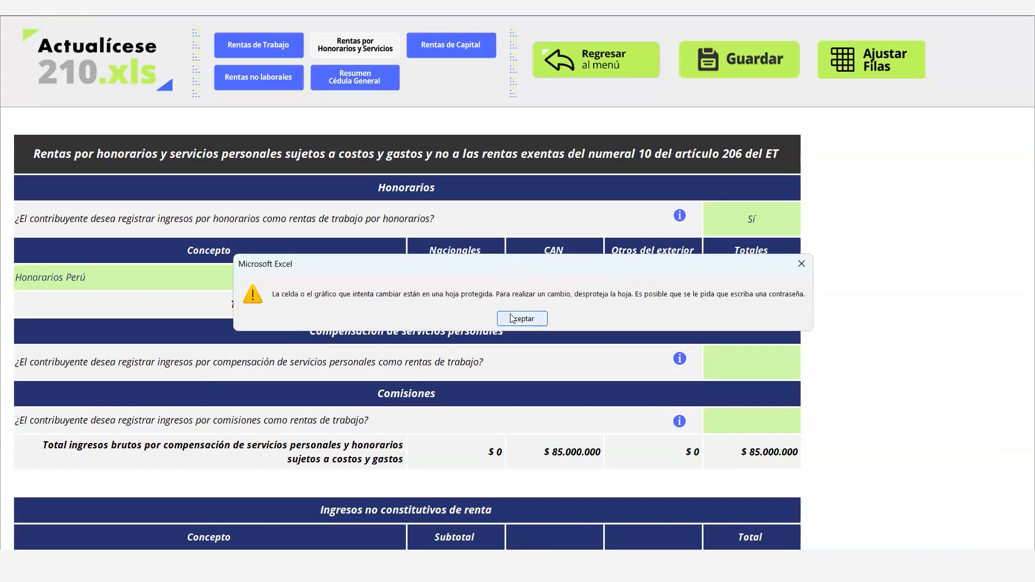
# Dismiss the protected-sheet warning and check the subtotal for Ingresos recibidos en países de la CAN among the exempt incomes not subject to the limit
pyautogui.click(512, 318)
pyautogui.click(867, 412)
pyautogui.press('Down')
pyautogui.press('Down')
pyautogui.press('Down')
pyautogui.press('Down')
pyautogui.press('Down')
pyautogui.press('Down')
pyautogui.press('Down')
pyautogui.press('Down')
pyautogui.press('Down')
pyautogui.press('Down')
pyautogui.press('Down')
pyautogui.press('Down')
pyautogui.press('Down')
pyautogui.press('Down')
pyautogui.press('Down')
pyautogui.press('Down')
pyautogui.press('Down')
pyautogui.press('Down')
pyautogui.press('Down')
pyautogui.press('Down')
pyautogui.press('Down')
pyautogui.press('Down')
pyautogui.press('Down')
pyautogui.press('Down')
pyautogui.press('Down')
pyautogui.press('Down')
pyautogui.press('Down')
pyautogui.press('Down')
pyautogui.press('Down')
pyautogui.press('Down')
pyautogui.press('Down')
pyautogui.press('Down')
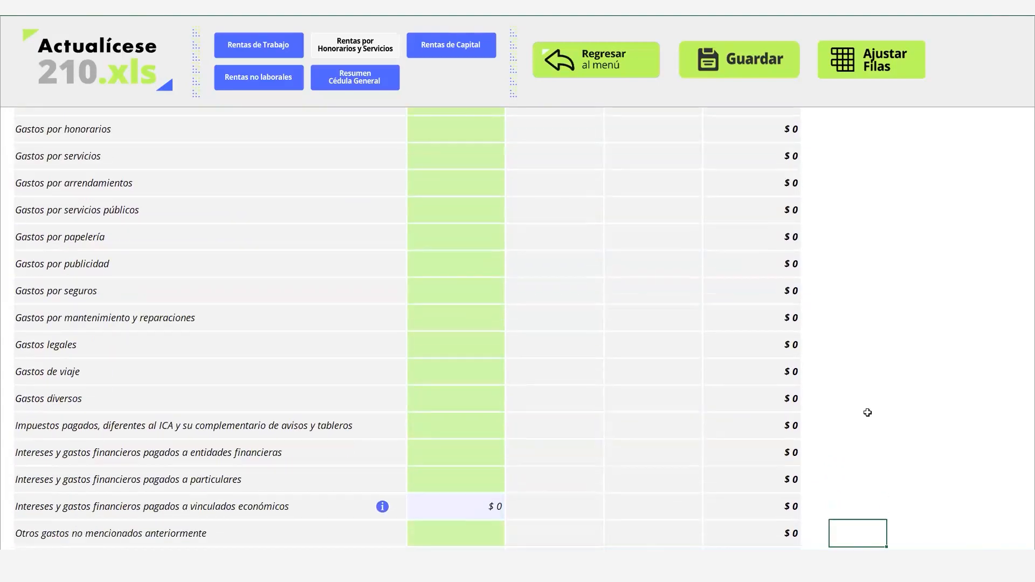
pyautogui.press('Down')
pyautogui.press('Down')
pyautogui.press('Down')
pyautogui.press('Down')
pyautogui.press('Down')
pyautogui.press('Down')
pyautogui.press('Down')
pyautogui.press('Down')
pyautogui.press('Down')
pyautogui.press('Down')
pyautogui.press('Down')
pyautogui.press('Down')
pyautogui.press('Down')
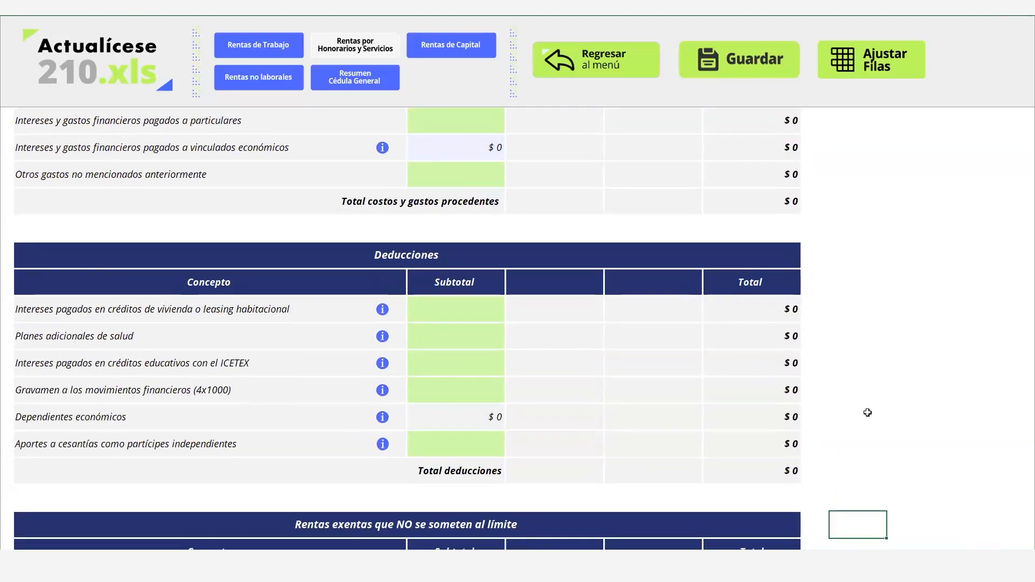
pyautogui.press('Down')
pyautogui.press('Down')
pyautogui.press('Down')
pyautogui.press('Down')
pyautogui.press('Down')
pyautogui.press('Down')
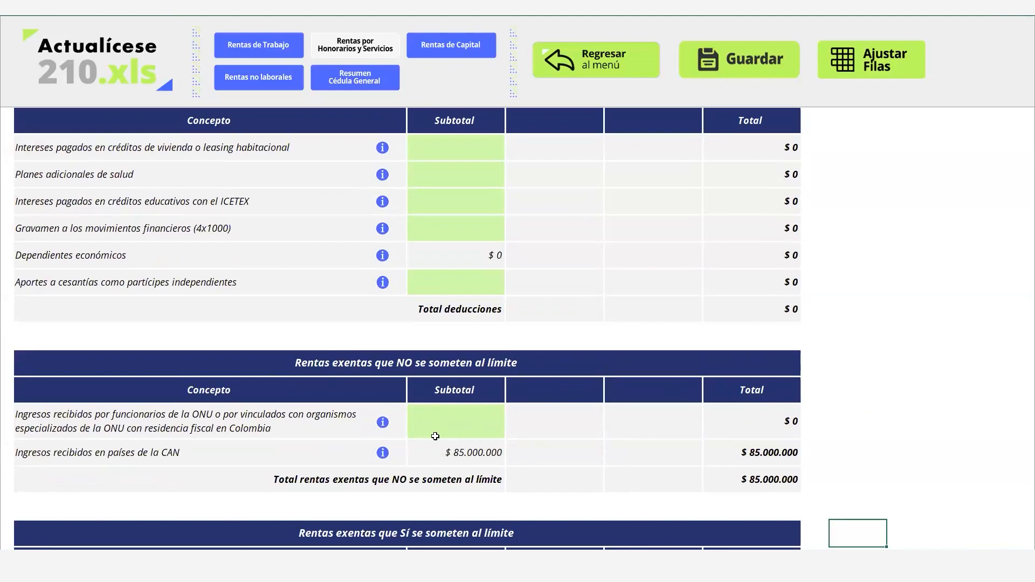
pyautogui.click(453, 449)
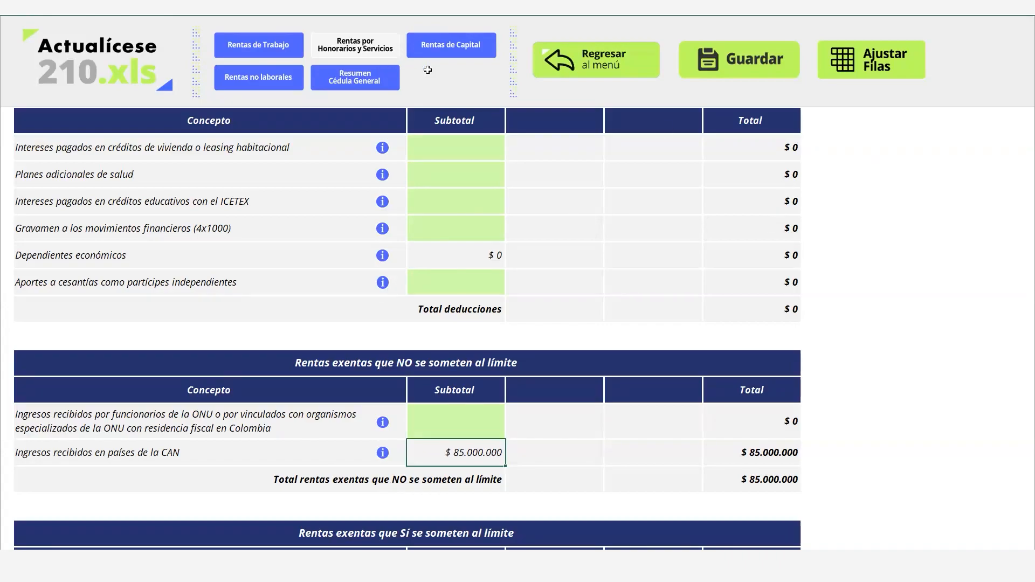
# Open the Rentas de Capital section and review its income tables from Arrendamientos down to the Otras rentas de capital row
pyautogui.click(454, 63)
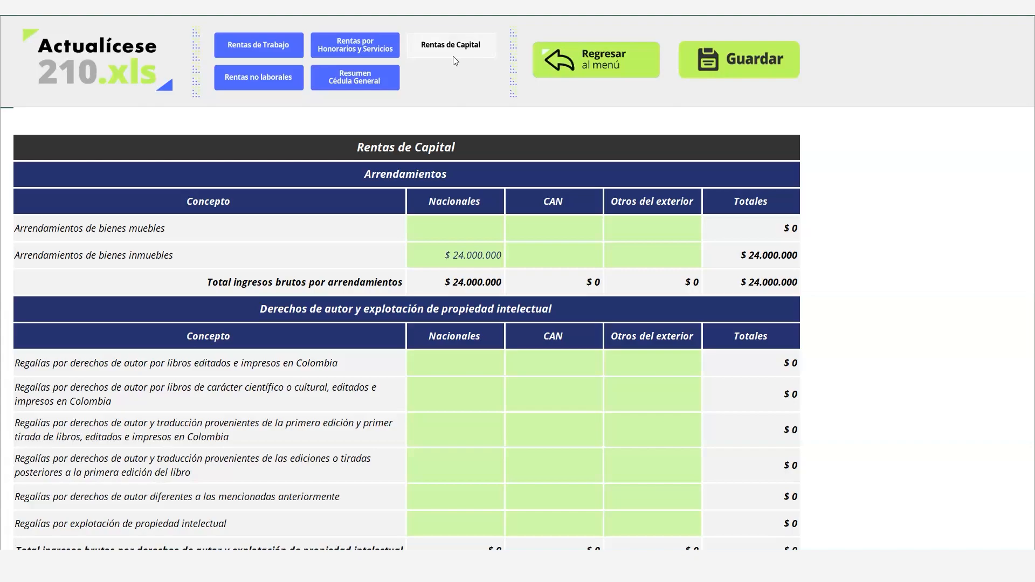
pyautogui.press('Down')
pyautogui.press('Down')
pyautogui.press('Down')
pyautogui.press('Down')
pyautogui.press('Down')
pyautogui.press('Down')
pyautogui.press('Down')
pyautogui.press('Down')
pyautogui.press('Down')
pyautogui.press('Down')
pyautogui.press('Down')
pyautogui.press('Down')
pyautogui.press('Down')
pyautogui.press('Down')
pyautogui.press('Down')
pyautogui.press('Down')
pyautogui.press('Down')
pyautogui.press('Down')
pyautogui.press('Down')
pyautogui.press('Down')
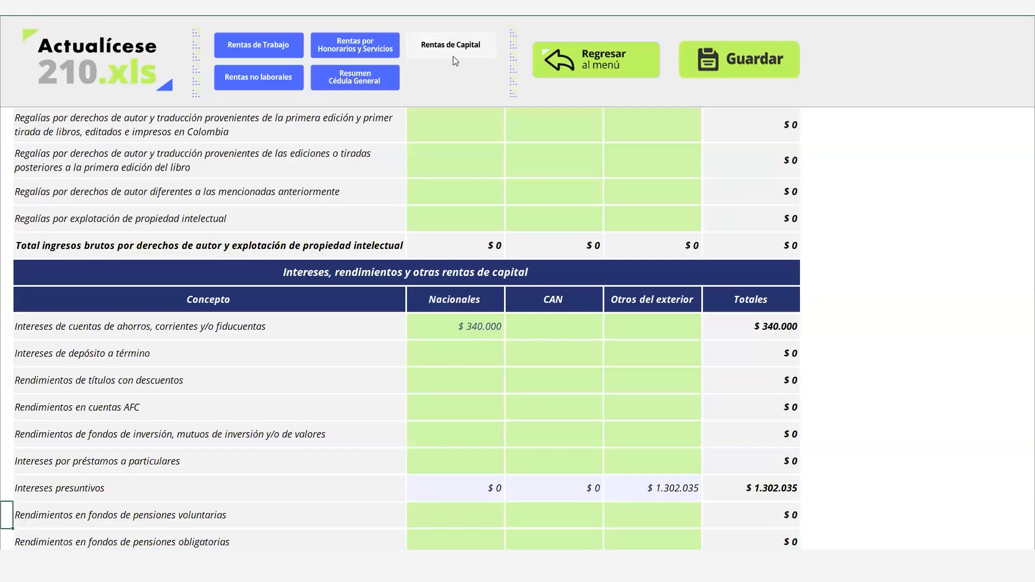
pyautogui.press('Down')
pyautogui.press('Down')
pyautogui.press('Down')
pyautogui.press('Down')
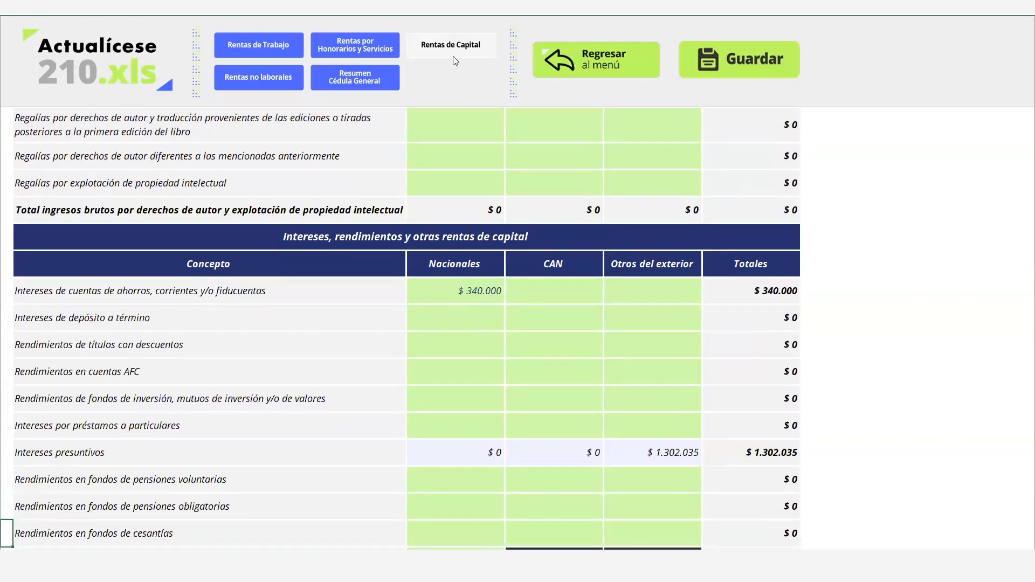
pyautogui.press('Down')
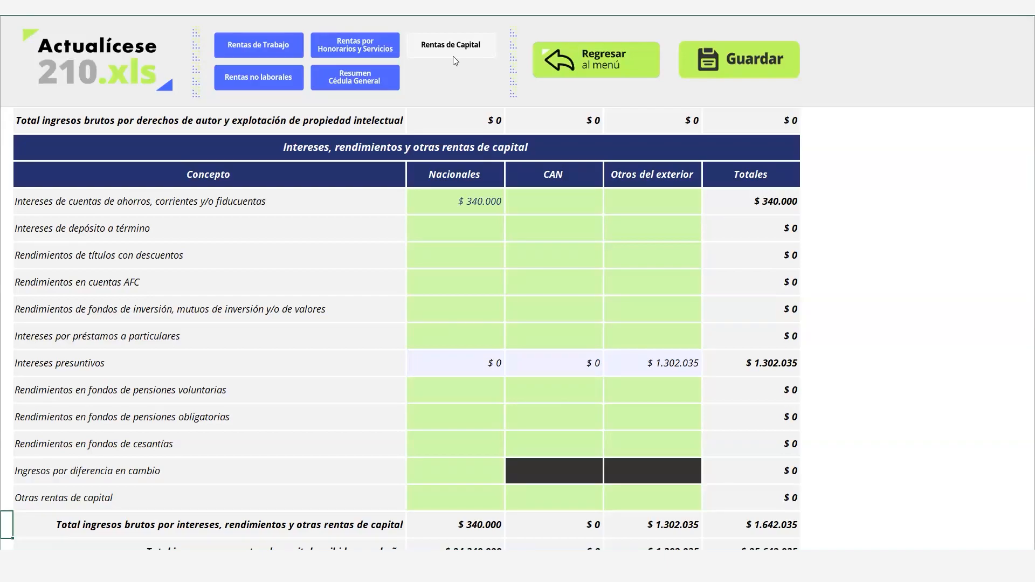
pyautogui.click(49, 505)
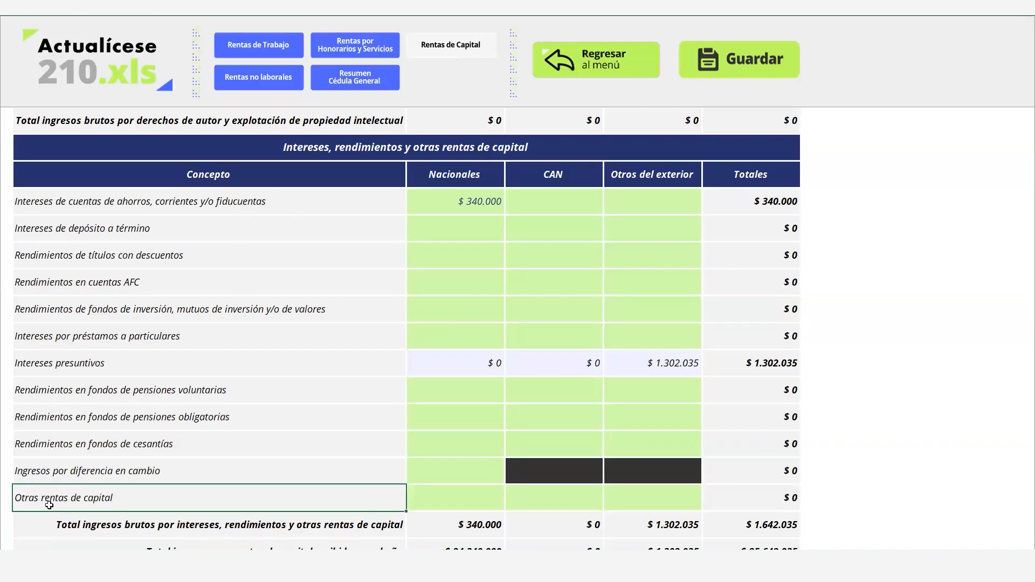
pyautogui.press('Tab')
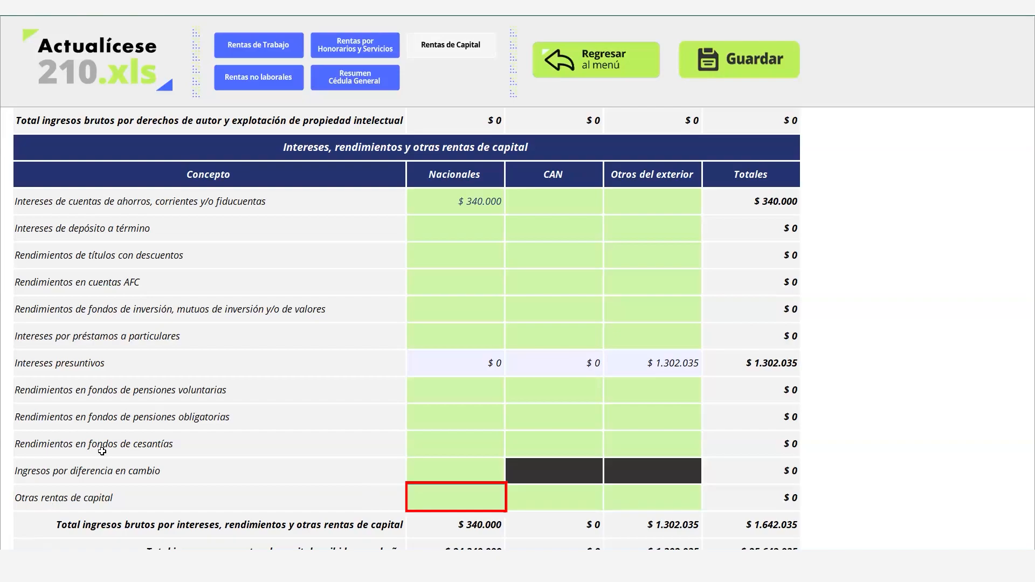
pyautogui.click(912, 392)
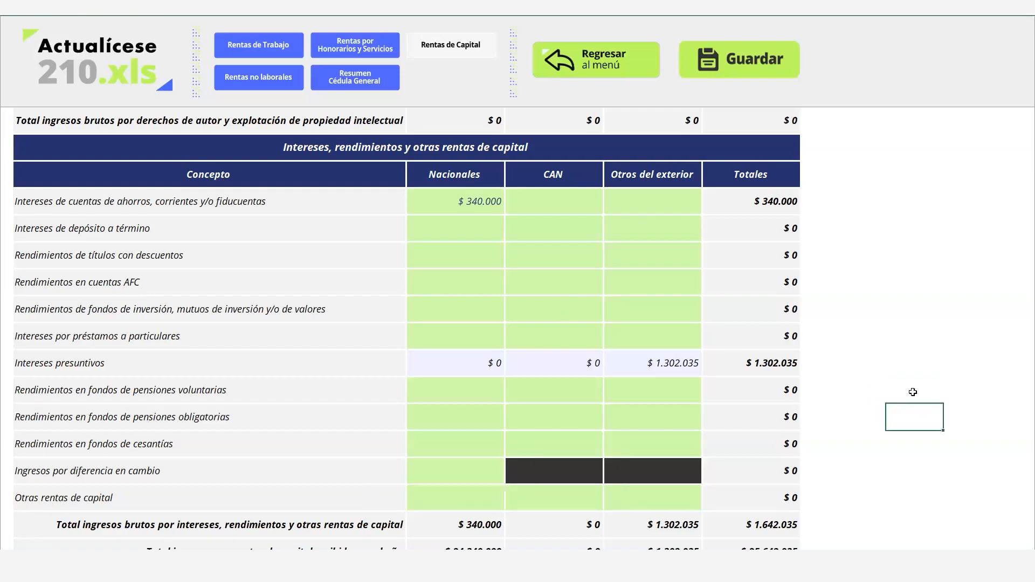
# Check the CAN and Otros del exterior fields of the Rentas líquidas pasivas - ECE row
pyautogui.scroll(-3, 913, 391)
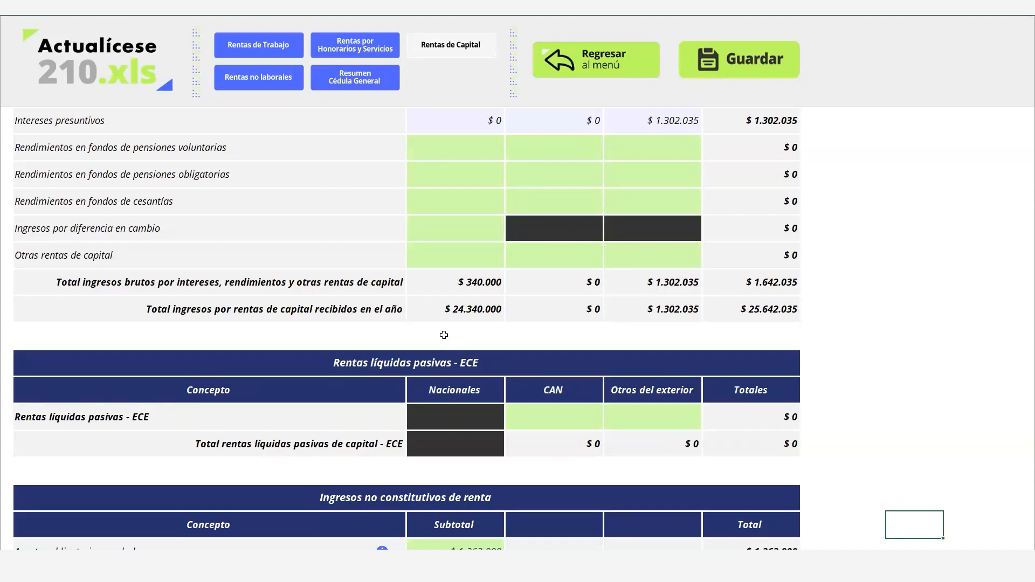
pyautogui.click(548, 414)
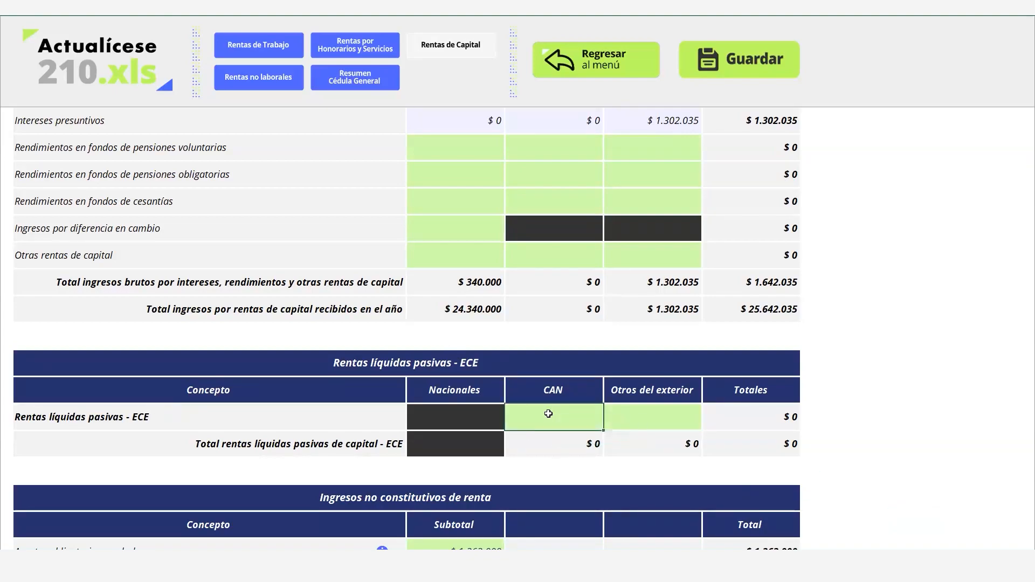
pyautogui.press('Right')
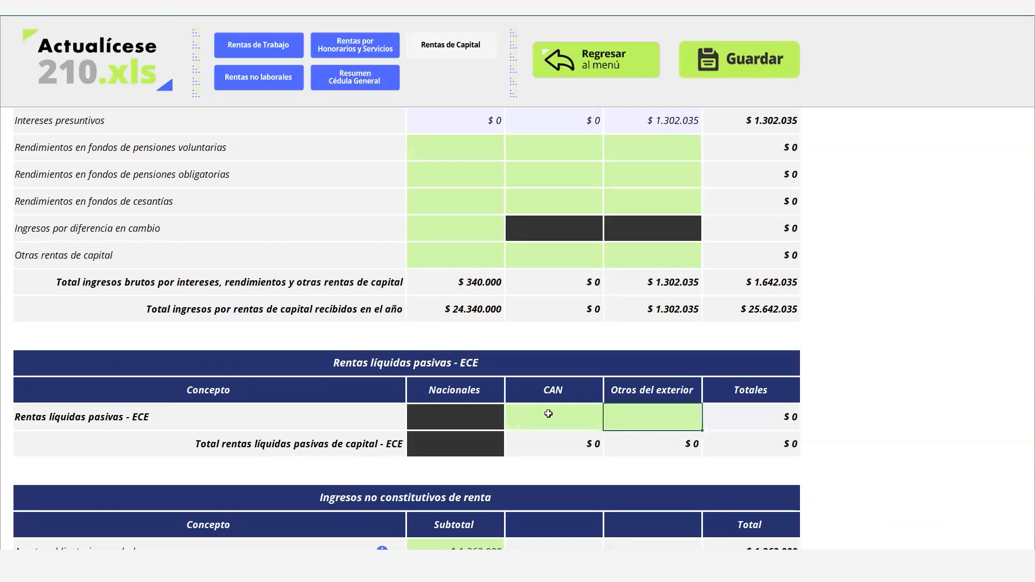
# Review Ingresos no constitutivos de renta in Rentas de Capital, down to the componente inflacionario of interest obtained from entidades financieras
pyautogui.click(882, 449)
pyautogui.press('Down')
pyautogui.press('Down')
pyautogui.press('Down')
pyautogui.press('Down')
pyautogui.press('Down')
pyautogui.press('Down')
pyautogui.press('Down')
pyautogui.press('Down')
pyautogui.press('Down')
pyautogui.press('Down')
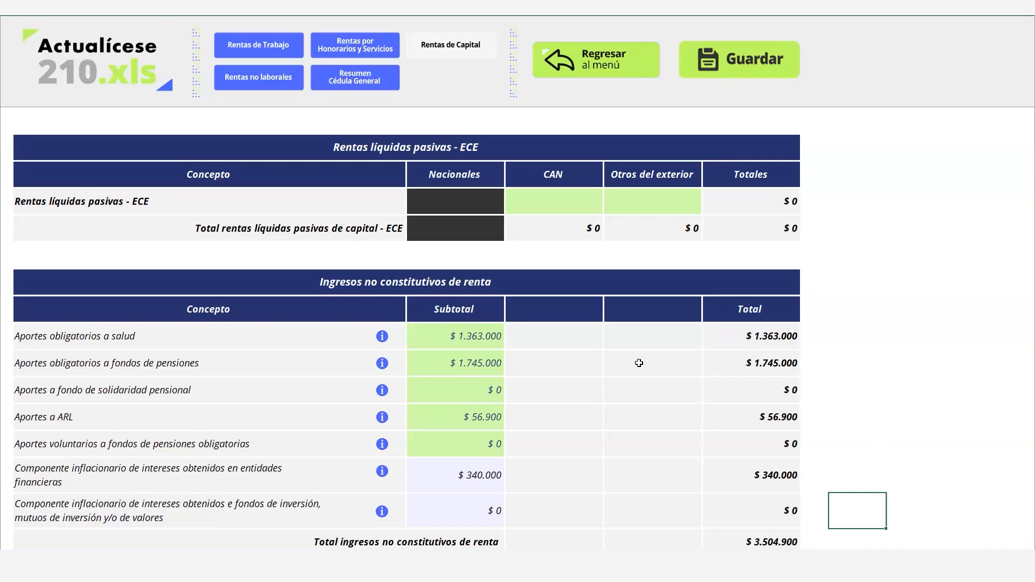
pyautogui.press('Left')
pyautogui.click(173, 477)
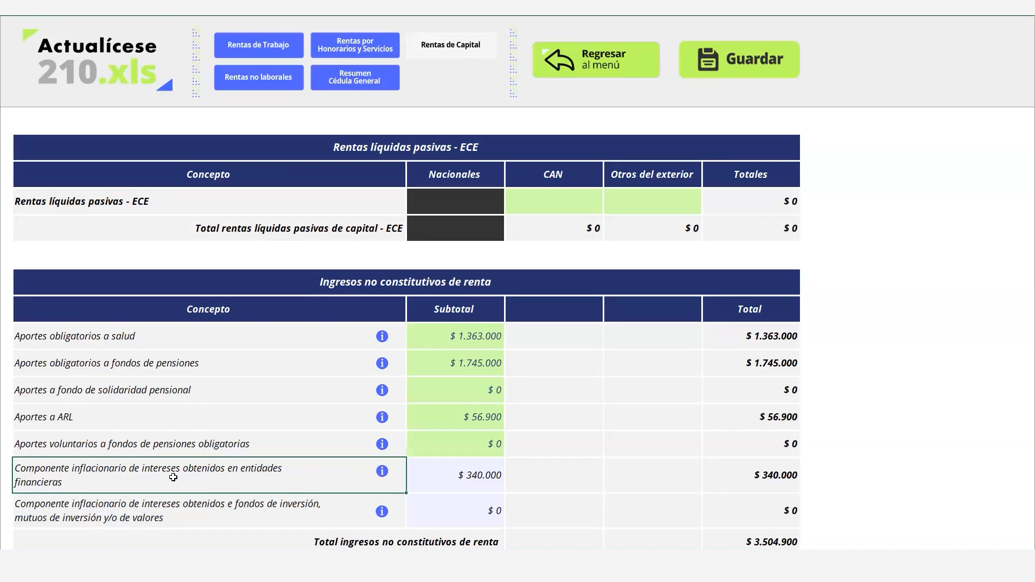
# Go back to the Intereses de cuentas de ahorros, corrientes y/o fiducuentas row and check its Nacionales amount
pyautogui.press('Up')
pyautogui.press('Up')
pyautogui.press('Up')
pyautogui.press('Up')
pyautogui.press('Up')
pyautogui.press('Up')
pyautogui.press('Up')
pyautogui.press('Up')
pyautogui.press('Up')
pyautogui.press('Up')
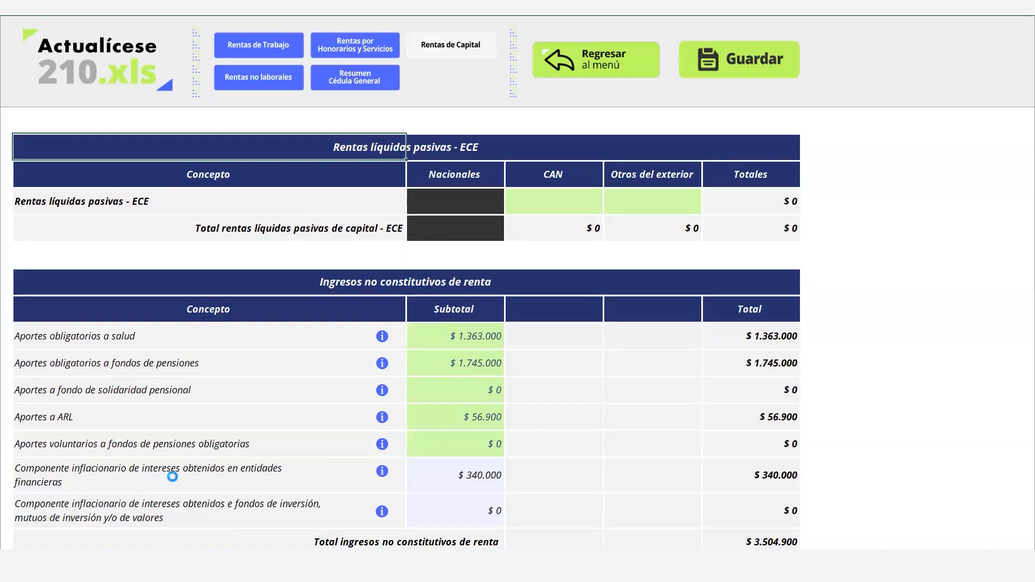
pyautogui.press('Up')
pyautogui.press('Up')
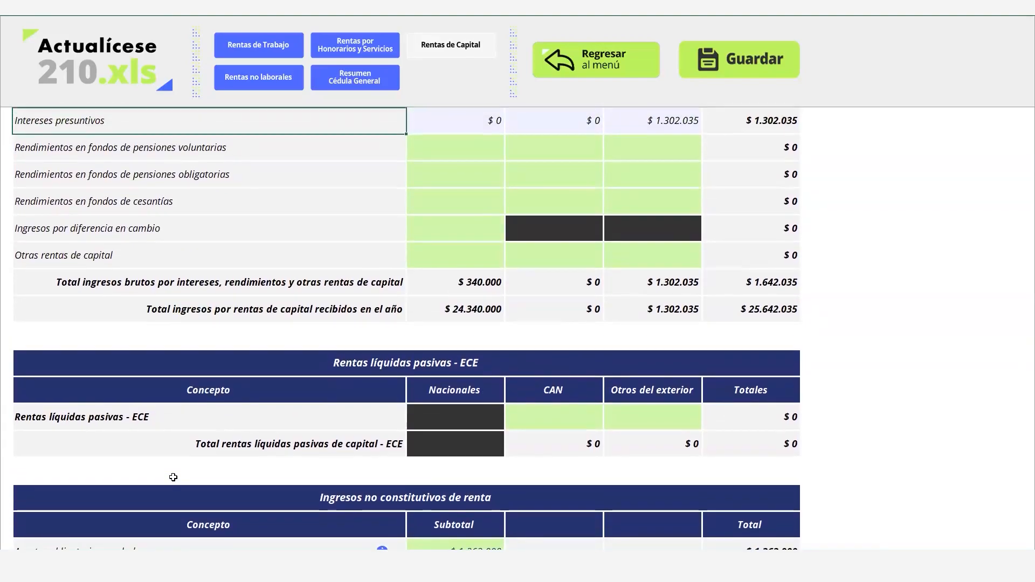
pyautogui.press('Up')
pyautogui.press('Up')
pyautogui.press('Up')
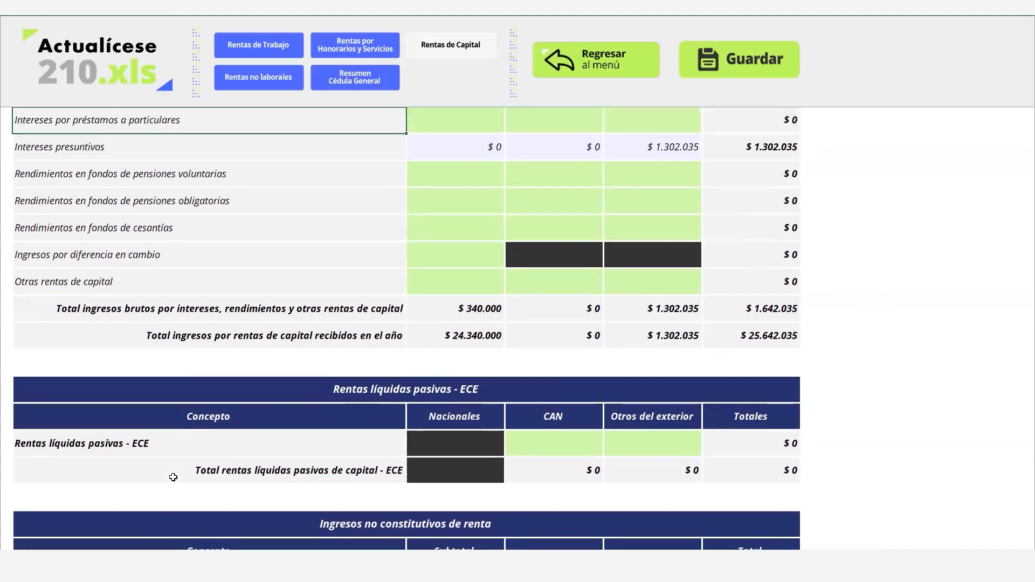
pyautogui.press('Down')
pyautogui.press('Down')
pyautogui.press('Down')
pyautogui.press('Down')
pyautogui.press('Down')
pyautogui.press('Down')
pyautogui.press('Down')
pyautogui.press('Down')
pyautogui.press('Down')
pyautogui.press('Down')
pyautogui.press('Down')
pyautogui.press('Down')
pyautogui.press('Down')
pyautogui.press('Down')
pyautogui.press('Down')
pyautogui.press('Down')
pyautogui.press('Down')
pyautogui.press('Down')
pyautogui.press('Down')
pyautogui.press('Down')
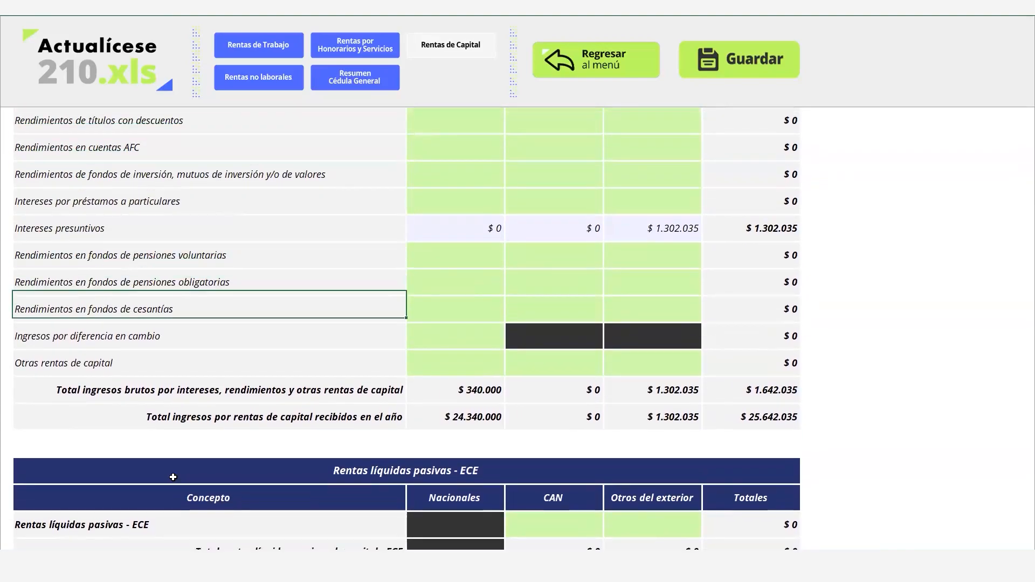
pyautogui.press('Up')
pyautogui.press('Up')
pyautogui.press('Up')
pyautogui.press('Up')
pyautogui.press('Up')
pyautogui.press('Up')
pyautogui.press('Up')
pyautogui.press('Up')
pyautogui.press('Up')
pyautogui.press('Up')
pyautogui.press('Up')
pyautogui.press('Up')
pyautogui.press('Up')
pyautogui.press('Up')
pyautogui.press('Up')
pyautogui.press('Up')
pyautogui.press('Up')
pyautogui.press('Up')
pyautogui.press('Up')
pyautogui.press('Up')
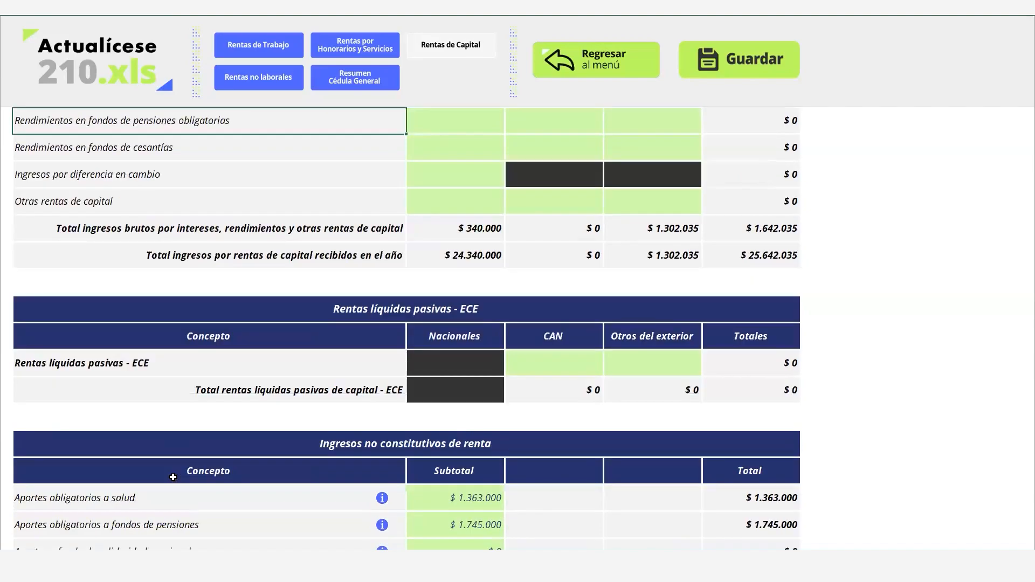
pyautogui.press('Up')
pyautogui.press('Up')
pyautogui.press('Up')
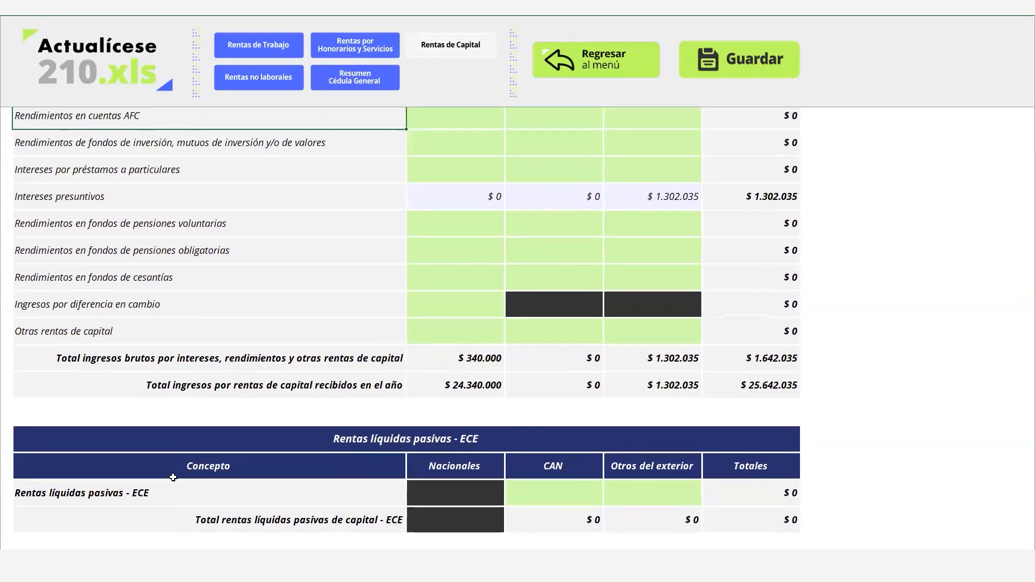
pyautogui.press('Up')
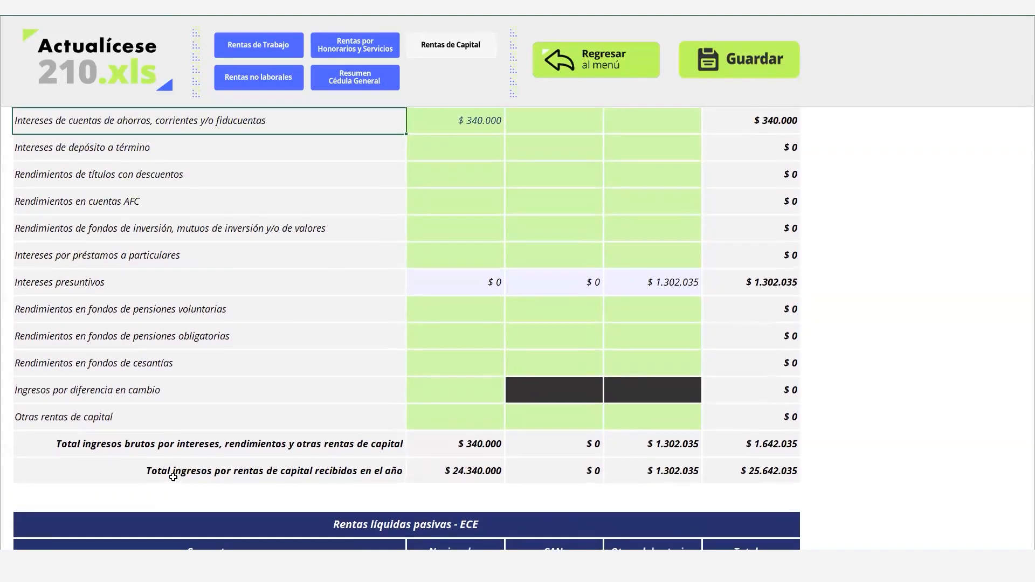
pyautogui.press('Right')
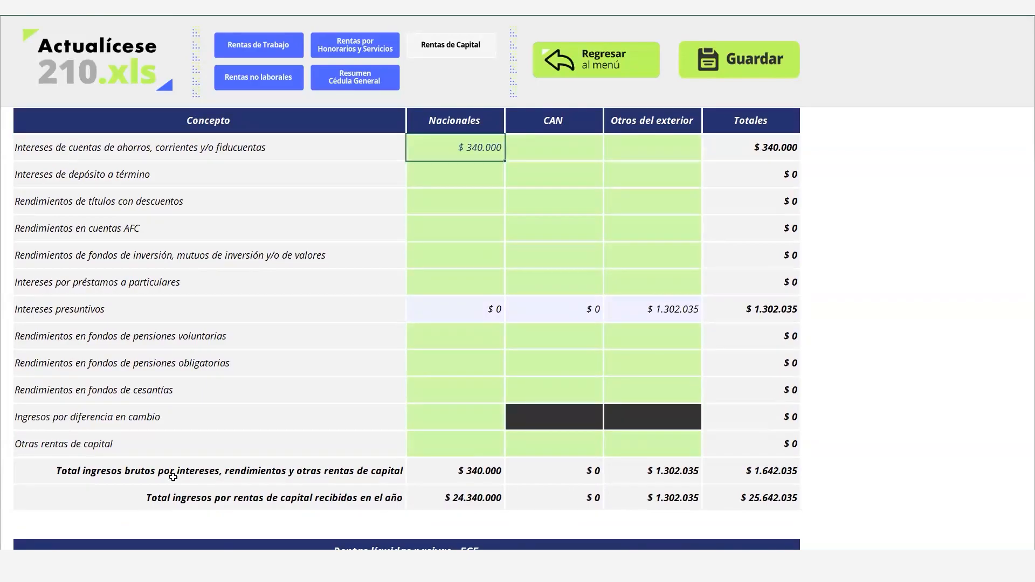
# Review Rentas de Capital from the savings account interest row down through Rentas líquidas pasivas - ECE and Ingresos no constitutivos de renta
pyautogui.press('Down')
pyautogui.press('Down')
pyautogui.press('Up')
pyautogui.press('Up')
pyautogui.press('Down')
pyautogui.press('Down')
pyautogui.press('Down')
pyautogui.press('Down')
pyautogui.press('Down')
pyautogui.press('Down')
pyautogui.press('Down')
pyautogui.press('Down')
pyautogui.press('Down')
pyautogui.press('Down')
pyautogui.press('Down')
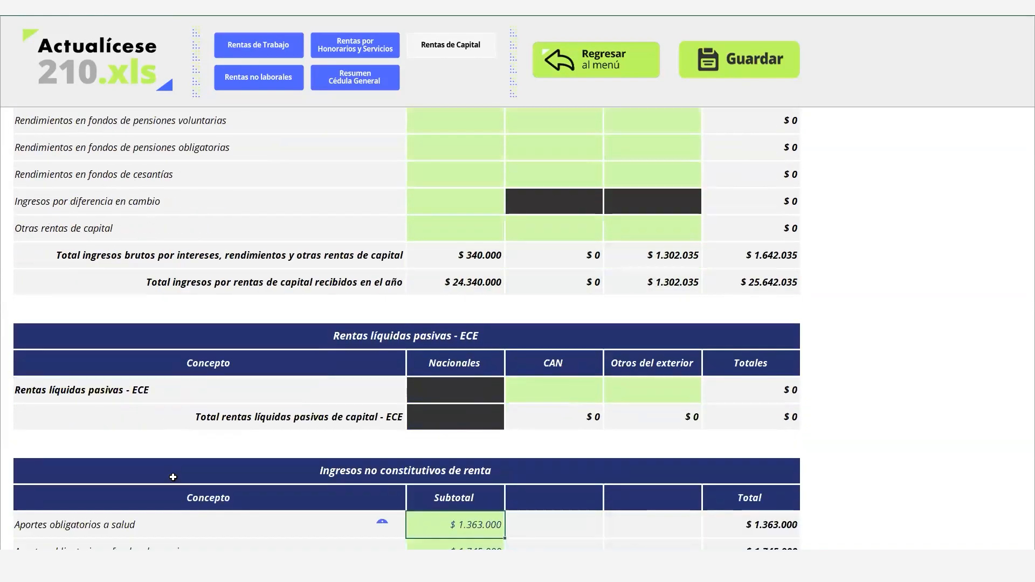
pyautogui.press('Down')
pyautogui.press('Down')
pyautogui.press('Down')
pyautogui.press('Down')
pyautogui.press('Down')
pyautogui.press('Down')
pyautogui.press('Down')
pyautogui.press('Down')
pyautogui.press('Down')
pyautogui.press('Down')
pyautogui.press('Down')
# Try to edit the Subtotal of the Componente inflacionario de intereses obtenidos en entidades financieras row
pyautogui.press('Up')
pyautogui.press('Up')
pyautogui.press('Up')
pyautogui.press('Up')
pyautogui.press('Up')
pyautogui.press('Up')
pyautogui.press('Up')
pyautogui.press('Up')
pyautogui.press('Up')
pyautogui.press('Up')
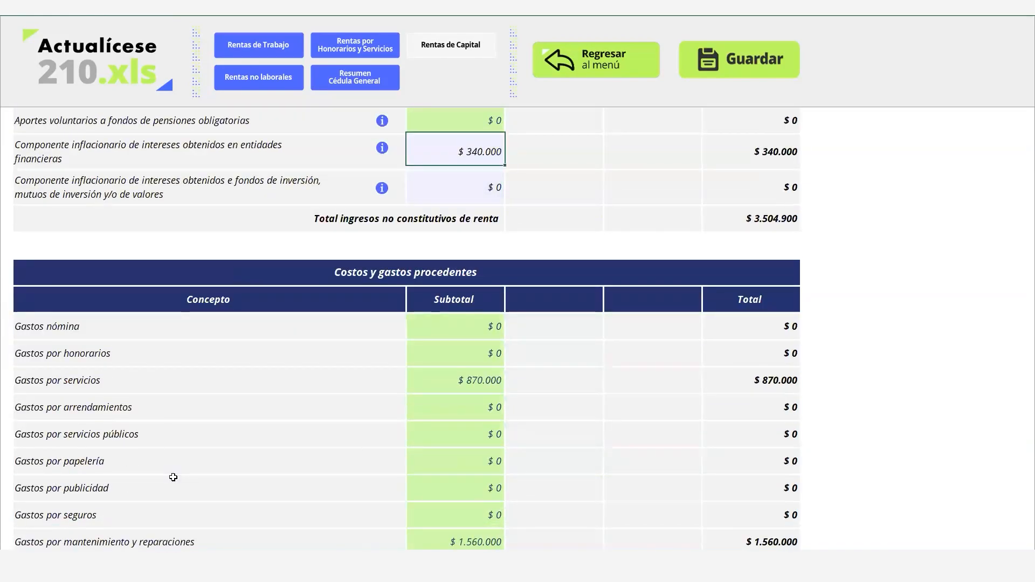
pyautogui.press('Down')
pyautogui.press('Down')
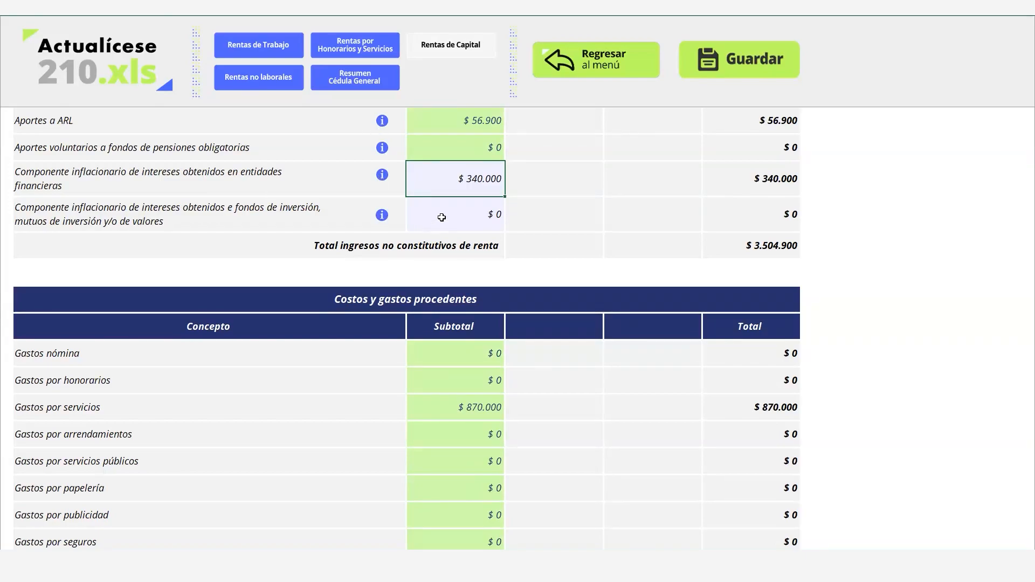
pyautogui.doubleClick(447, 170)
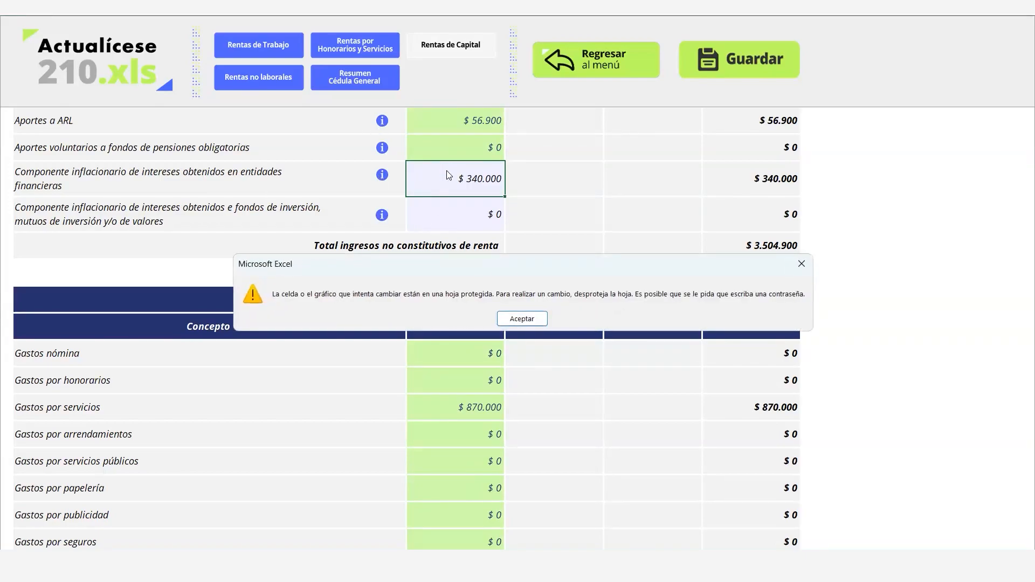
pyautogui.click(539, 320)
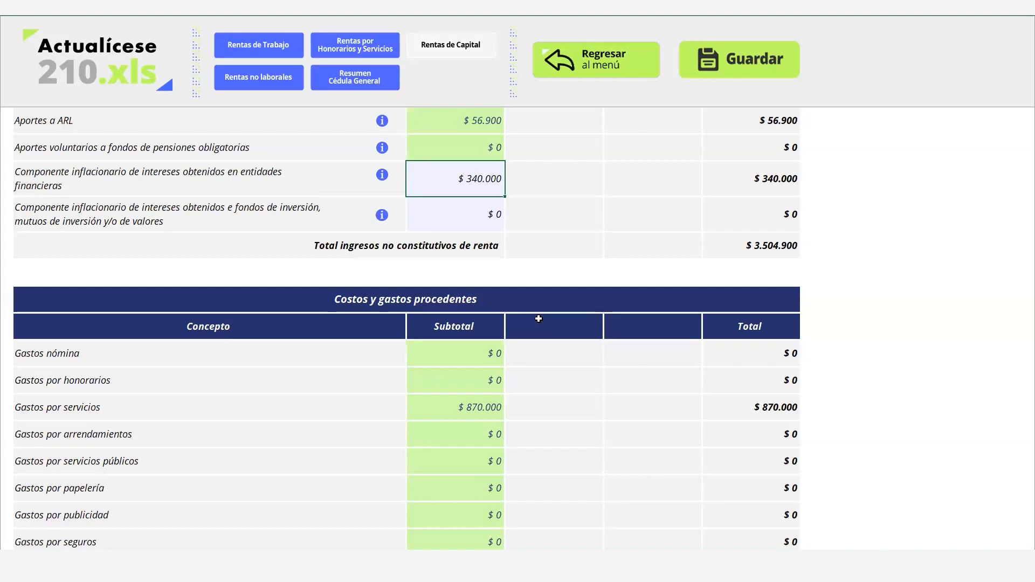
# Review the Costos y gastos procedentes table in Rentas de Capital, from Gastos nómina down to its total row
pyautogui.press('Down')
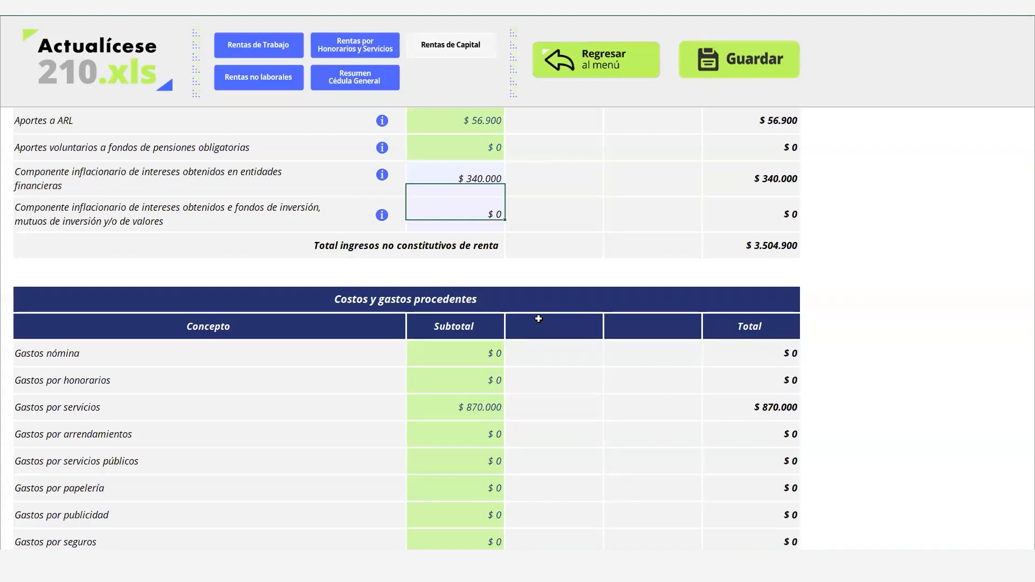
pyautogui.press('Down')
pyautogui.press('Down')
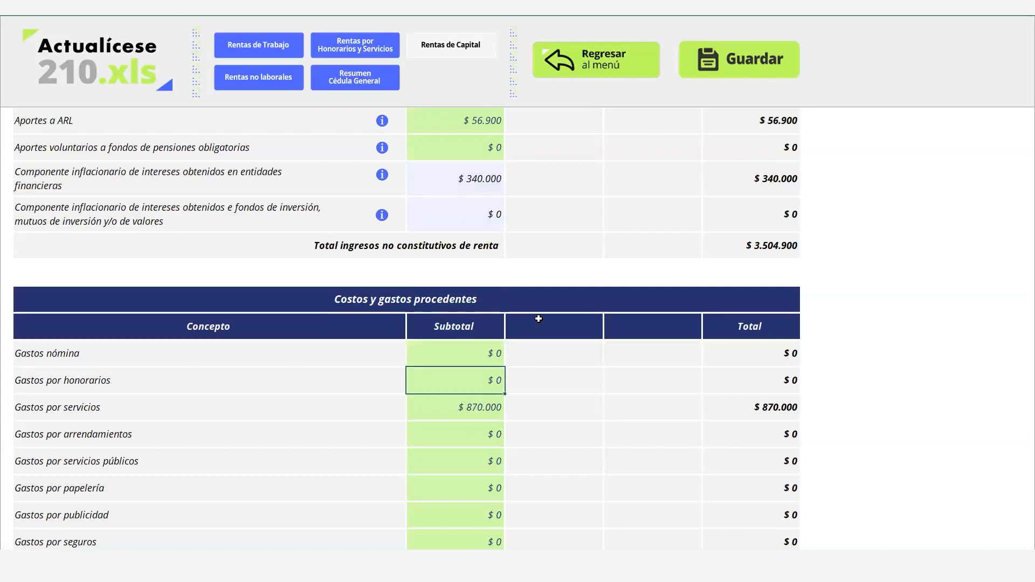
pyautogui.press('Down')
pyautogui.press('Down')
pyautogui.press('Down')
pyautogui.press('Down')
pyautogui.press('Down')
pyautogui.press('Down')
pyautogui.press('Down')
pyautogui.press('Down')
pyautogui.press('Down')
pyautogui.press('Down')
pyautogui.press('Down')
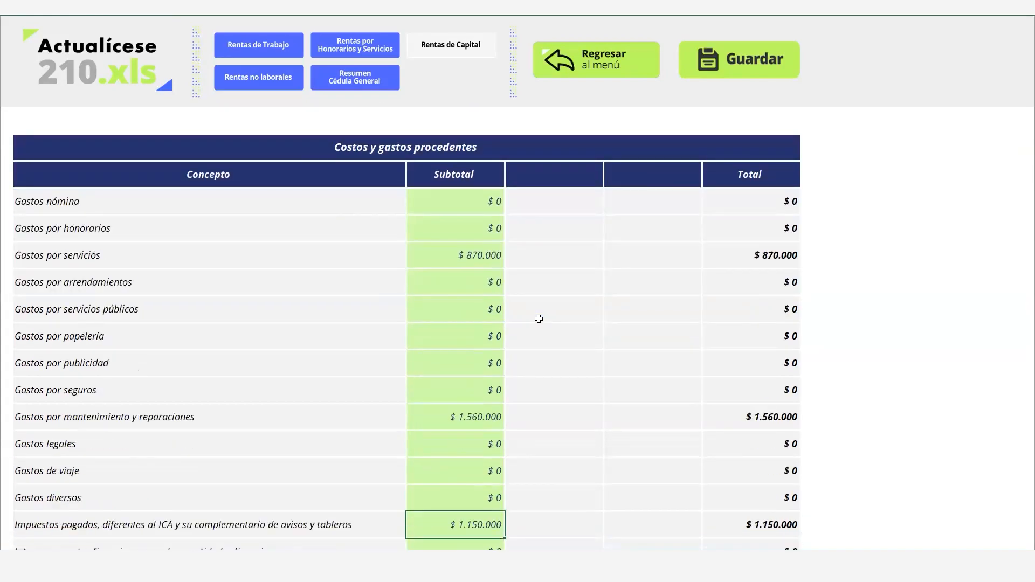
pyautogui.press('Down')
pyautogui.press('Down')
pyautogui.press('Down')
pyautogui.press('Down')
pyautogui.press('Down')
pyautogui.press('Down')
pyautogui.press('Down')
pyautogui.press('Down')
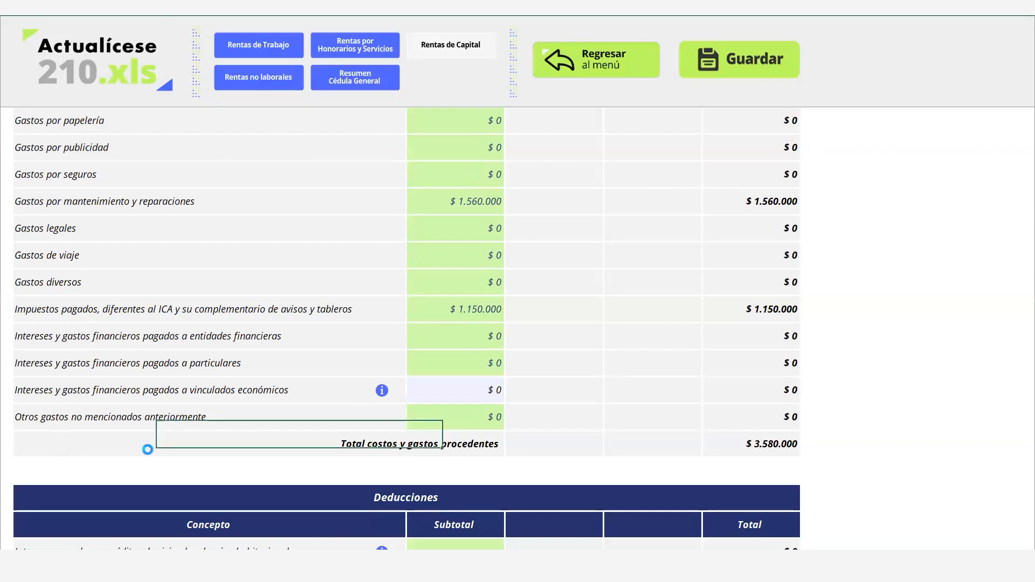
pyautogui.rightClick(149, 447)
pyautogui.rightClick(139, 467)
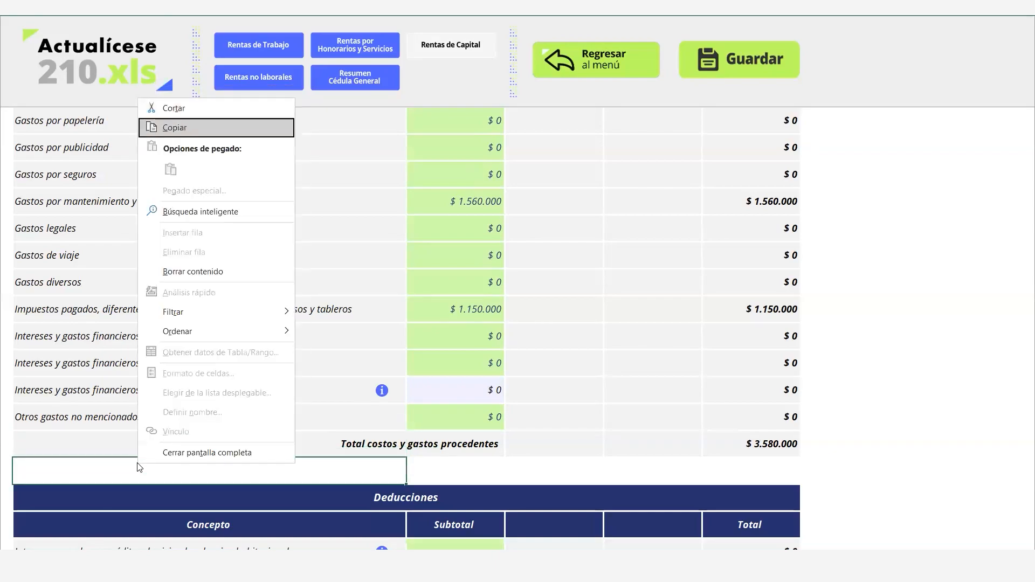
pyautogui.click(354, 452)
# Review the Deducciones and Rentas exentas que NO se someten al límite tables in Rentas de Capital
pyautogui.press('Down')
pyautogui.press('Down')
pyautogui.press('Down')
pyautogui.press('Down')
pyautogui.press('Down')
pyautogui.press('Down')
pyautogui.press('Down')
pyautogui.press('Down')
pyautogui.press('Down')
pyautogui.press('Down')
pyautogui.press('Down')
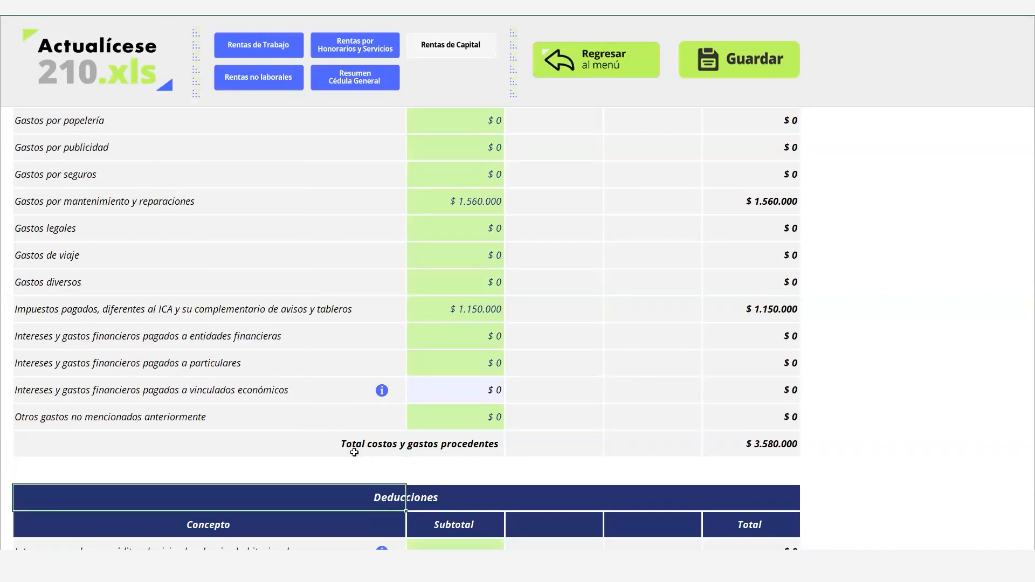
pyautogui.press('Down')
pyautogui.press('Down')
pyautogui.press('Down')
pyautogui.press('Down')
pyautogui.press('Down')
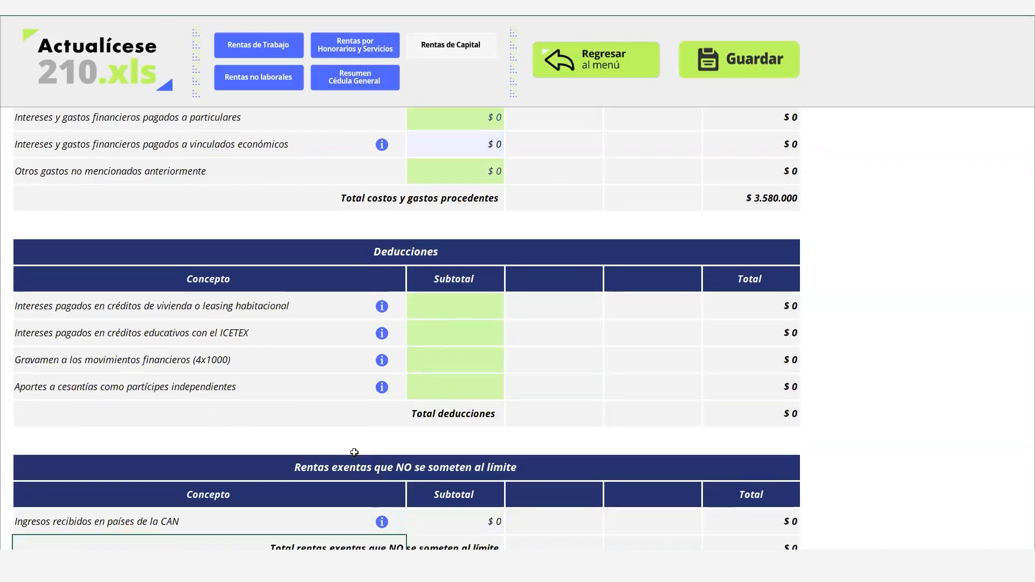
# Review the Rentas exentas que SÍ se someten al límite table down to its total row
pyautogui.press('Down')
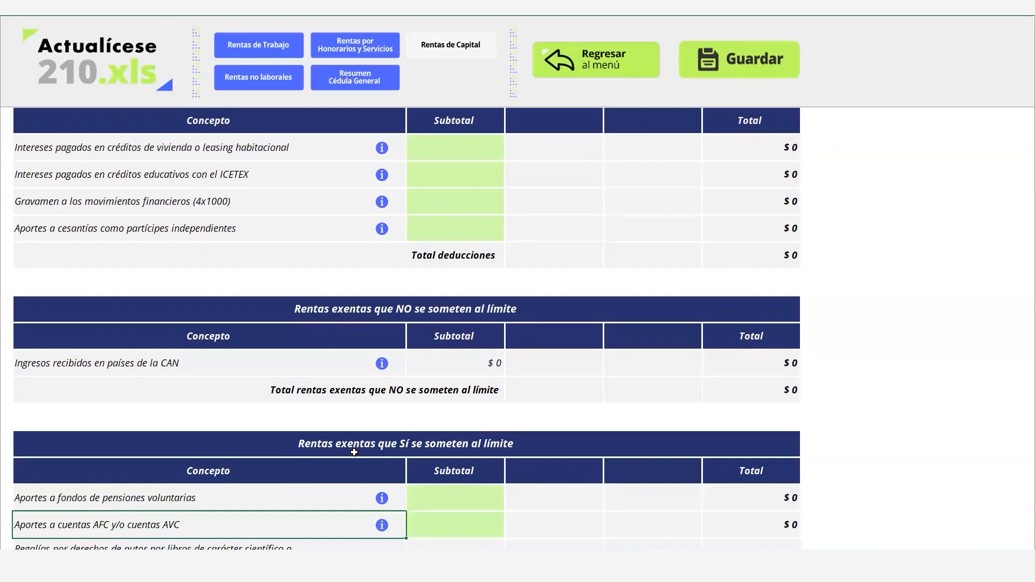
pyautogui.press('Down')
pyautogui.press('Down')
pyautogui.press('Down')
pyautogui.press('Down')
pyautogui.press('Down')
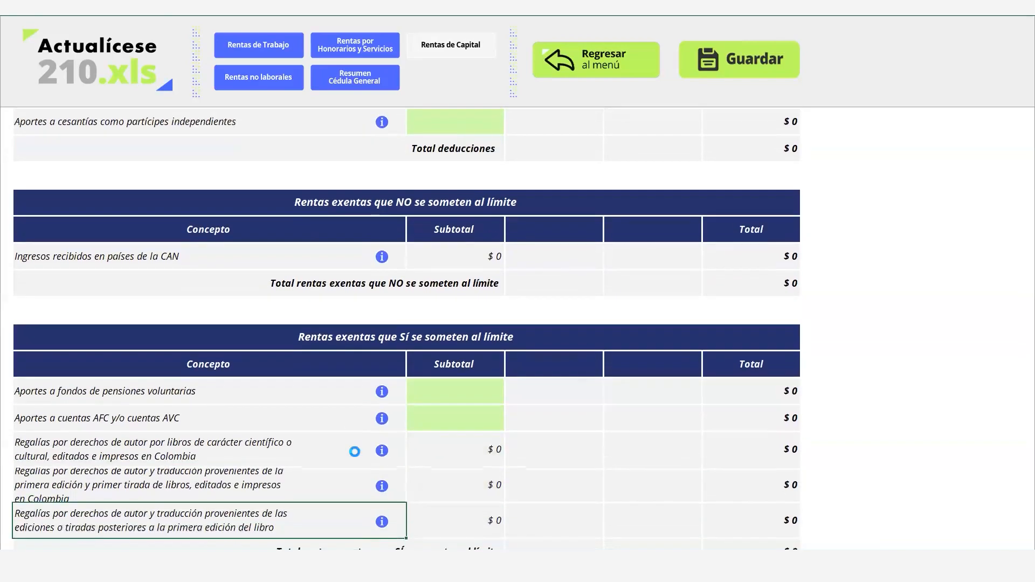
pyautogui.press('Up')
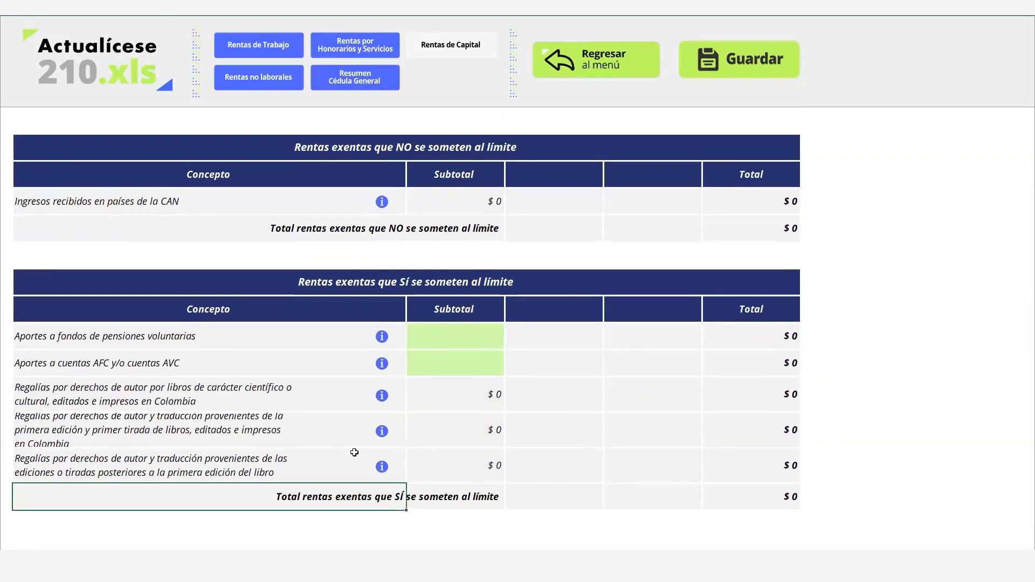
# Check the Subtotal and Total amounts of the three Regalías por derechos de autor rows
pyautogui.press('Up')
pyautogui.press('Up')
pyautogui.press('Up')
pyautogui.press('Right')
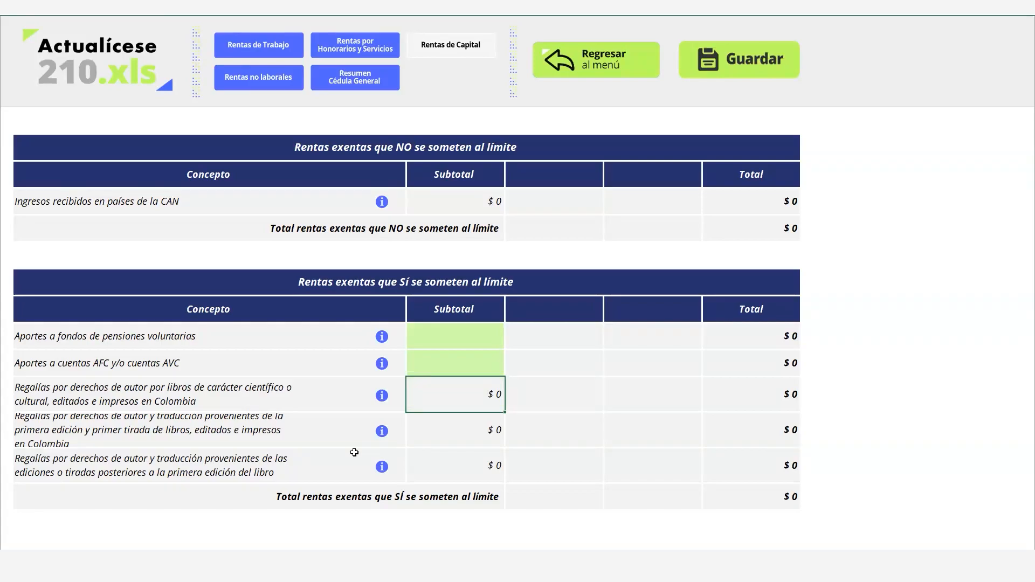
pyautogui.hotkey('shift', 'Down')
pyautogui.hotkey('shift', 'Down')
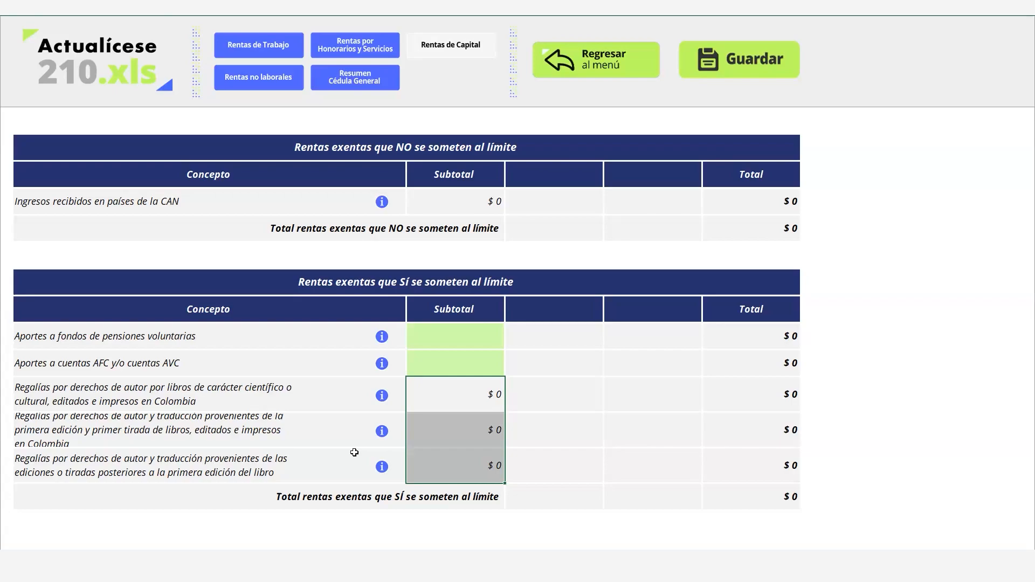
pyautogui.press('Left')
pyautogui.press('Down')
pyautogui.press('Down')
pyautogui.press('Up')
pyautogui.press('Right')
pyautogui.press('Right')
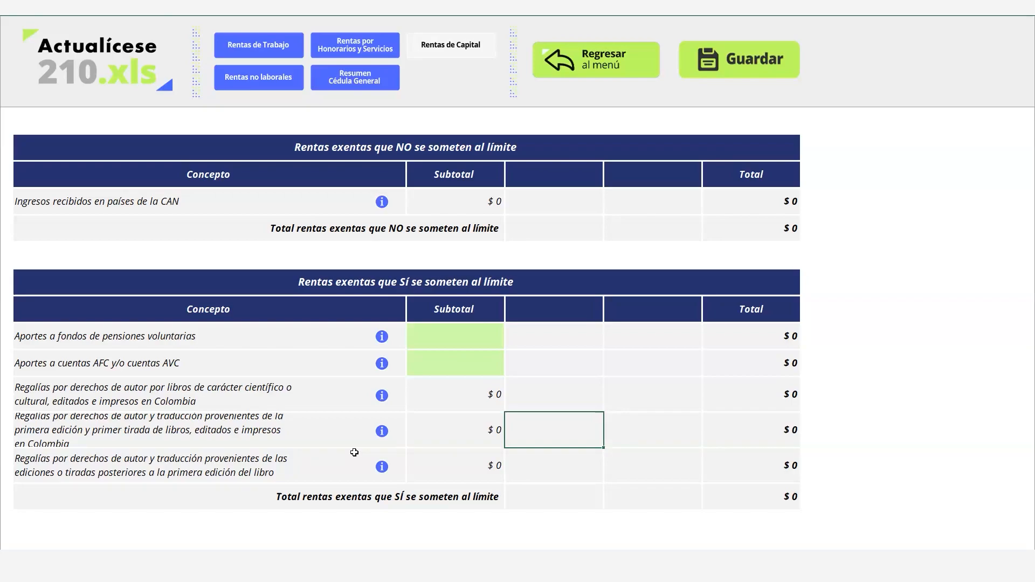
pyautogui.moveTo(751, 397); pyautogui.dragTo(773, 474)
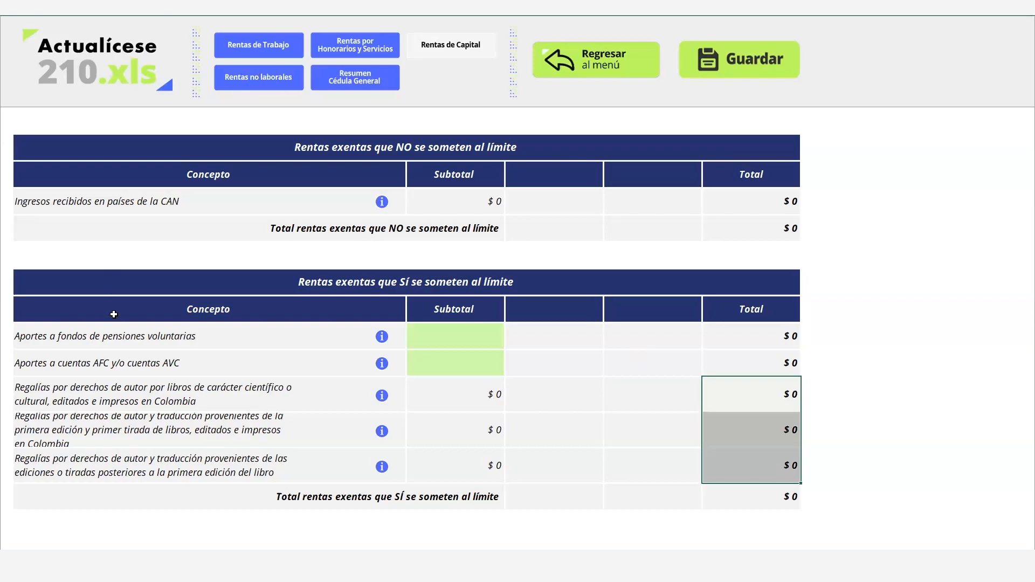
# Open the Rentas no laborales section and review its Ingresos table down to the Otros ingreso no laborales row
pyautogui.click(262, 79)
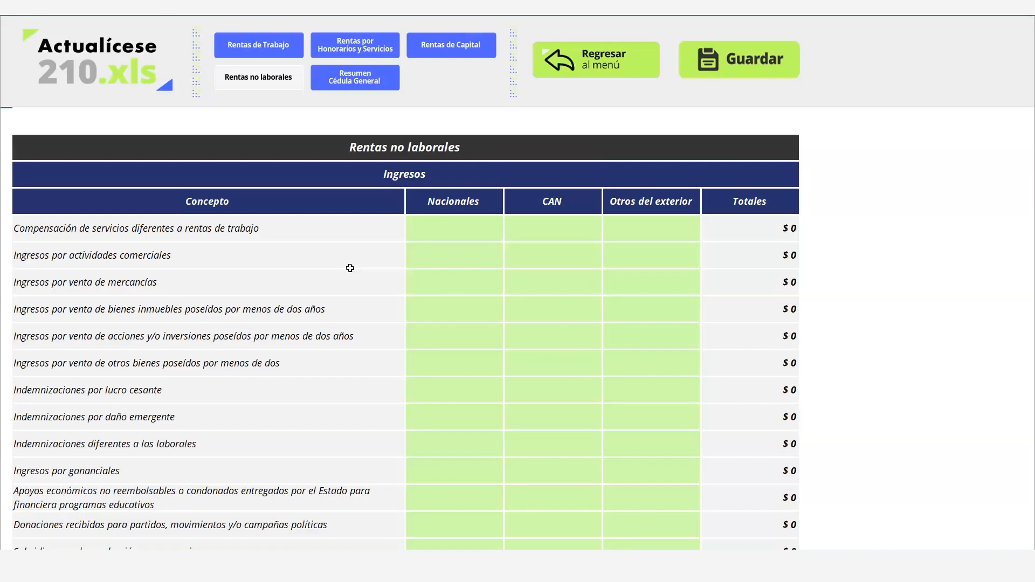
pyautogui.click(123, 243)
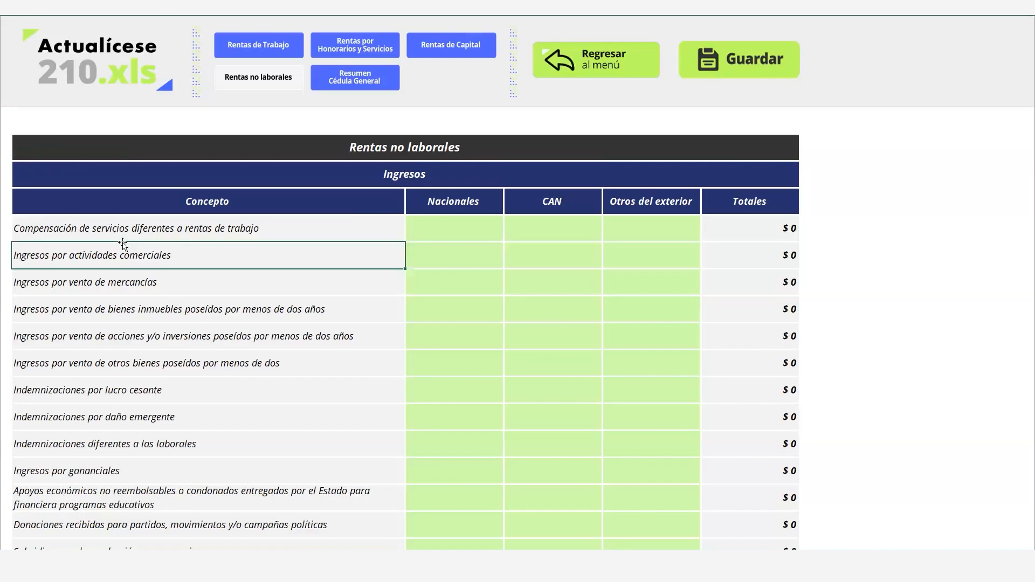
pyautogui.press('Down')
pyautogui.press('Down')
pyautogui.press('Down')
pyautogui.press('Down')
pyautogui.press('Down')
pyautogui.press('Down')
pyautogui.press('Down')
pyautogui.press('Down')
pyautogui.press('Down')
pyautogui.press('Down')
pyautogui.press('Down')
pyautogui.press('Down')
pyautogui.press('Down')
pyautogui.press('Down')
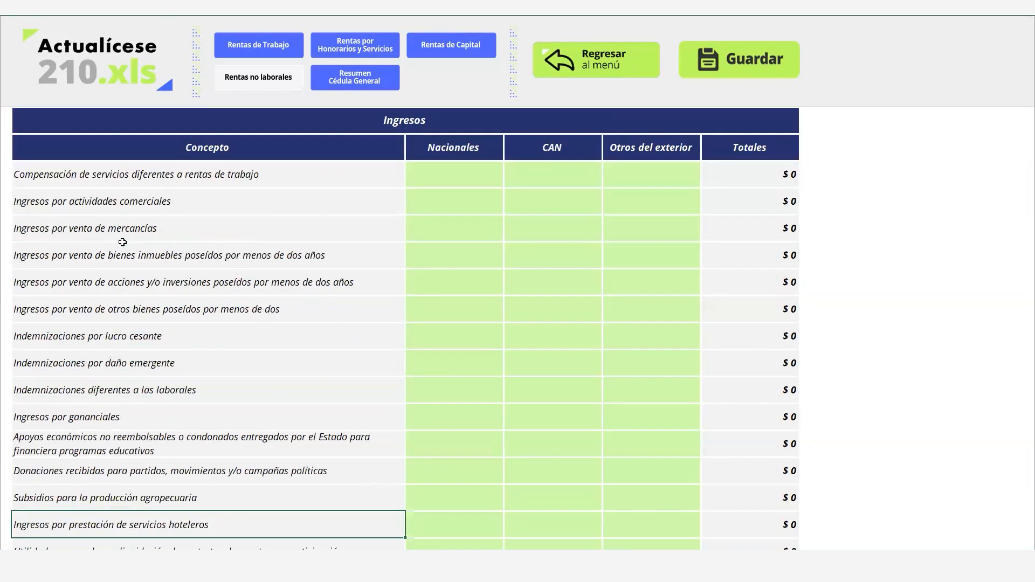
pyautogui.press('Down')
pyautogui.press('Down')
pyautogui.press('Down')
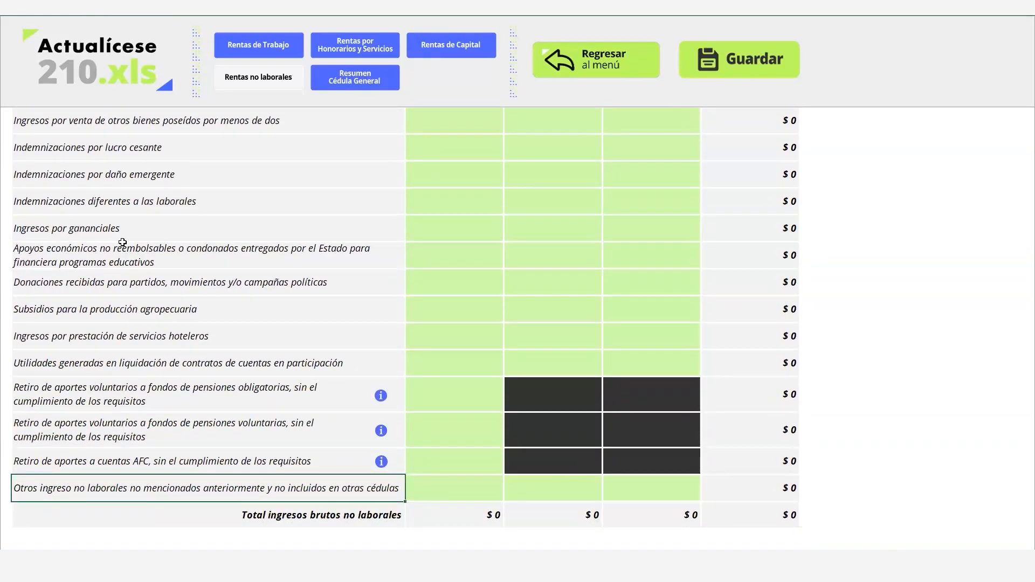
# Check the Nacionales fields from the Otros ingreso no laborales row up to the Retiro de aportes voluntarios a fondos de pensiones obligatorias row
pyautogui.click(443, 487)
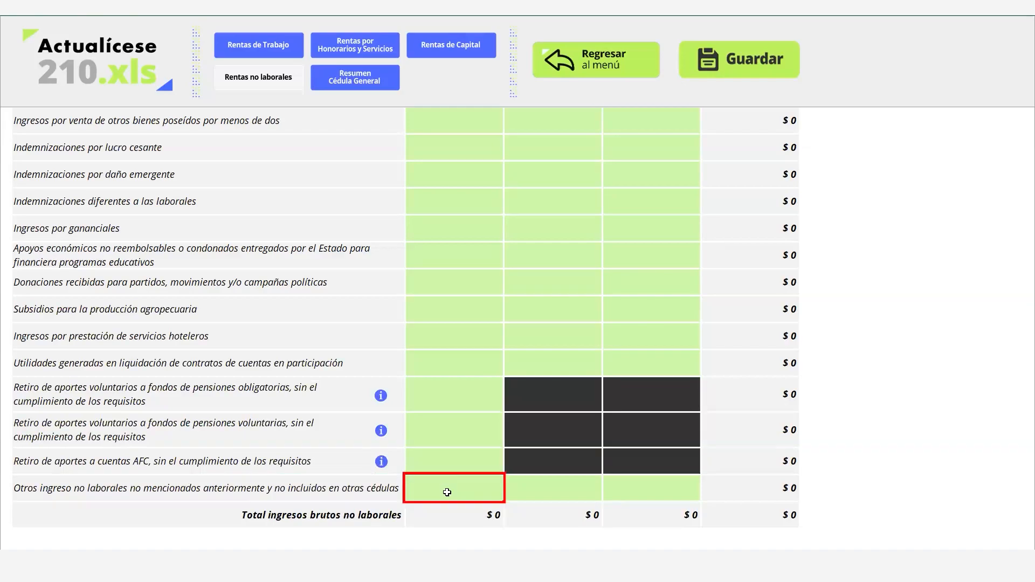
pyautogui.press('Up')
pyautogui.press('Up')
pyautogui.press('Up')
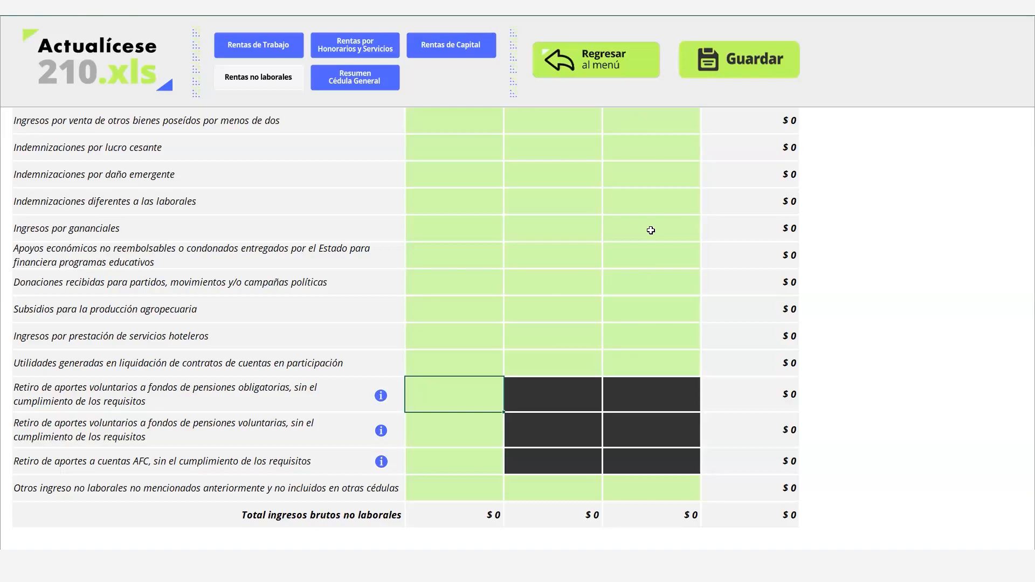
# Review the Rentas líquidas pasivas - ECE and Devoluciones, rebajas y descuentos tables in Rentas no laborales
pyautogui.click(867, 370)
pyautogui.press('Down')
pyautogui.press('Down')
pyautogui.press('Down')
pyautogui.press('Down')
pyautogui.press('Down')
pyautogui.press('Down')
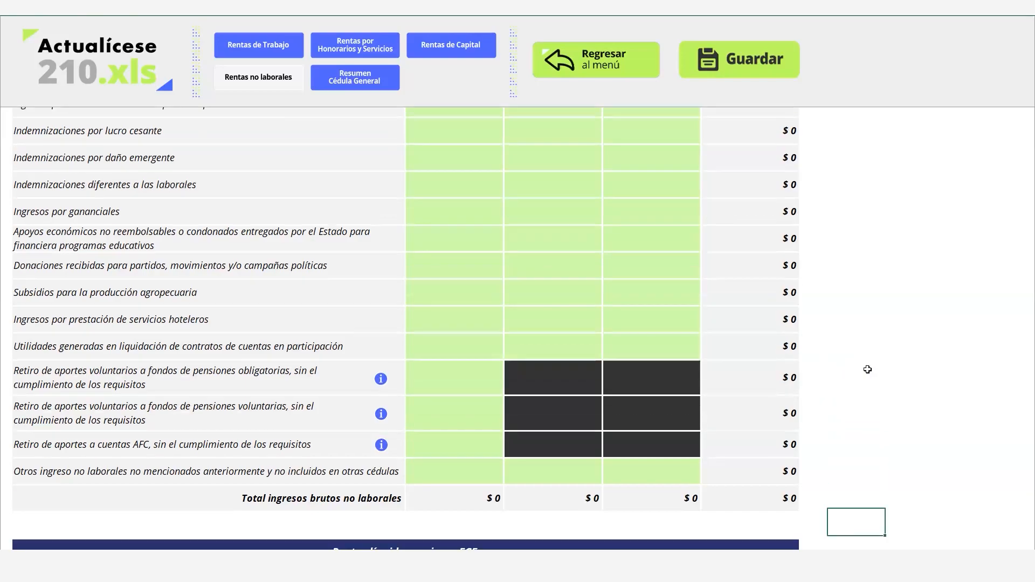
pyautogui.press('Down')
pyautogui.press('Down')
pyautogui.press('Down')
pyautogui.press('Down')
pyautogui.press('Down')
pyautogui.press('Down')
pyautogui.press('Down')
pyautogui.press('Down')
pyautogui.press('Down')
pyautogui.press('Down')
pyautogui.press('Down')
pyautogui.press('Down')
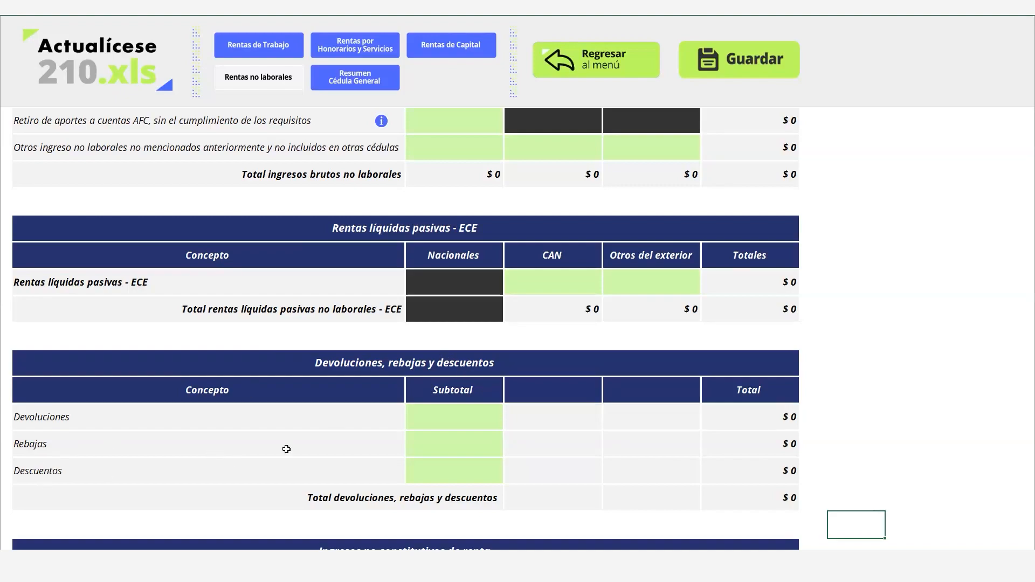
pyautogui.press('Up')
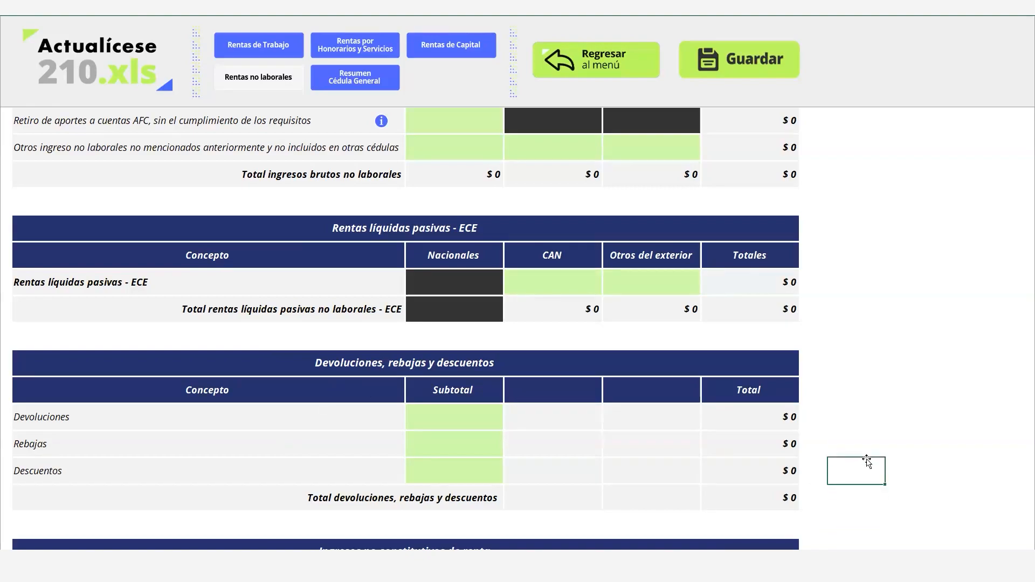
# Review the Ingresos no constitutivos de renta table in Rentas no laborales, from Aportes obligatorios a salud down to its total
pyautogui.press('Down')
pyautogui.press('Down')
pyautogui.press('Down')
pyautogui.press('Down')
pyautogui.press('Down')
pyautogui.press('Down')
pyautogui.press('Down')
pyautogui.press('Down')
pyautogui.press('Down')
pyautogui.press('Down')
pyautogui.press('Down')
pyautogui.press('Down')
pyautogui.press('Down')
pyautogui.press('Down')
pyautogui.press('Down')
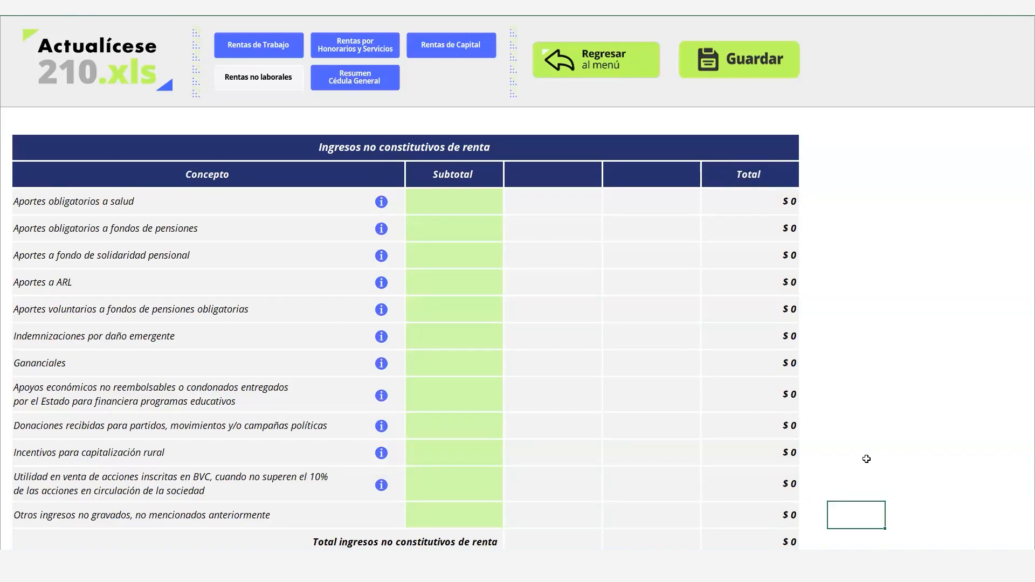
# Review the Costos y gastos procedentes table in Rentas no laborales, from Gastos nómina down to Gastos diversos
pyautogui.click(435, 522)
pyautogui.click(904, 489)
pyautogui.press('Down')
pyautogui.press('Down')
pyautogui.press('Down')
pyautogui.press('Down')
pyautogui.press('Down')
pyautogui.press('Down')
pyautogui.press('Down')
pyautogui.press('Down')
pyautogui.press('Down')
pyautogui.press('Down')
pyautogui.press('Down')
pyautogui.press('Down')
pyautogui.press('Down')
pyautogui.press('Down')
pyautogui.press('Down')
pyautogui.press('Down')
pyautogui.press('Down')
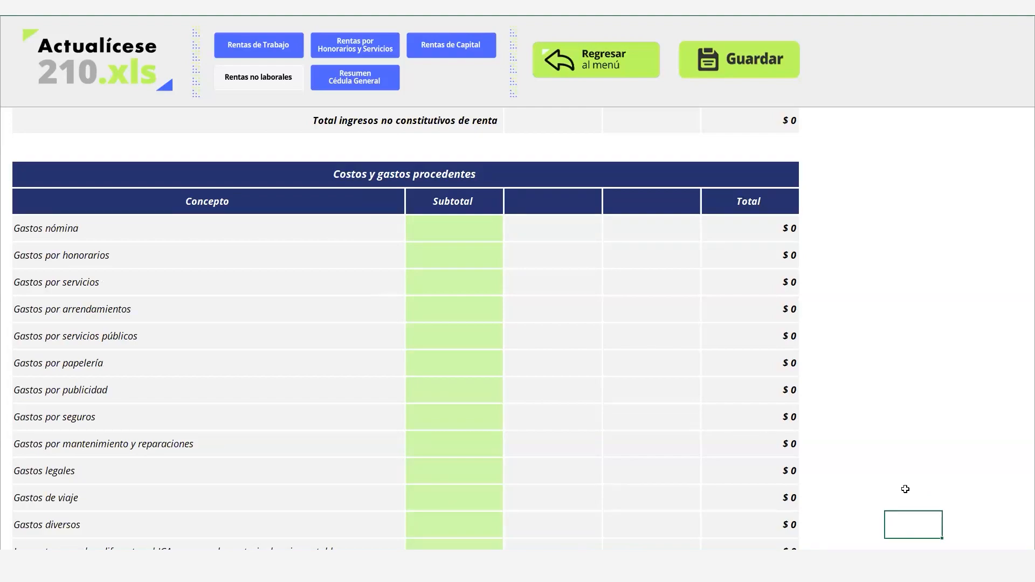
# Review the remaining Costos y gastos procedentes rows, the Deducciones table and the Rentas exentas que NO se someten al límite table
pyautogui.press('Down')
pyautogui.press('Down')
pyautogui.press('Down')
pyautogui.press('Down')
pyautogui.press('Down')
pyautogui.press('Down')
pyautogui.press('Down')
pyautogui.press('Down')
pyautogui.press('Down')
pyautogui.press('Down')
pyautogui.press('Down')
pyautogui.press('Down')
pyautogui.press('Down')
pyautogui.press('Down')
pyautogui.press('Down')
pyautogui.press('Down')
pyautogui.press('Down')
pyautogui.press('Down')
pyautogui.press('Down')
pyautogui.press('Down')
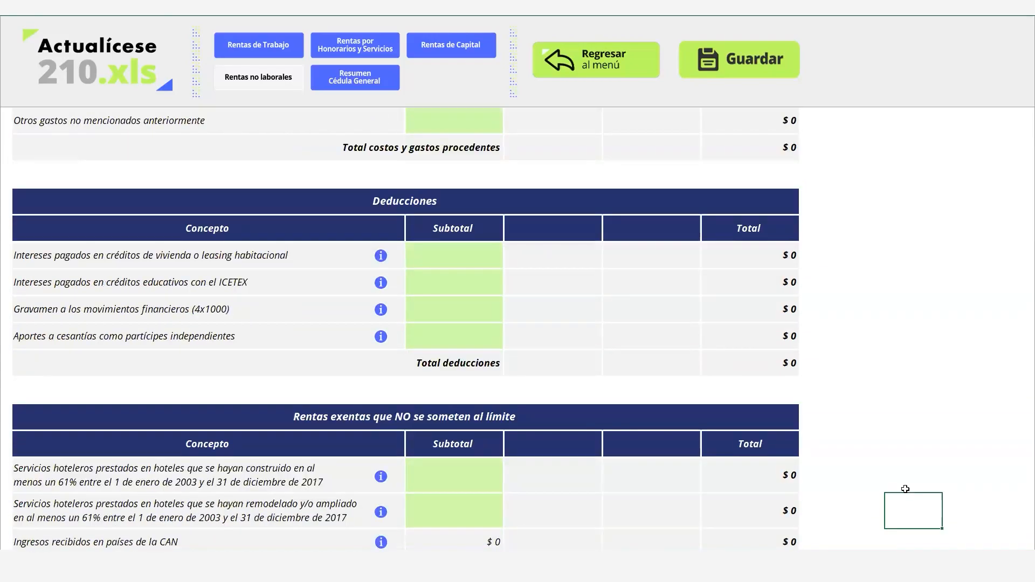
pyautogui.press('Down')
pyautogui.press('Down')
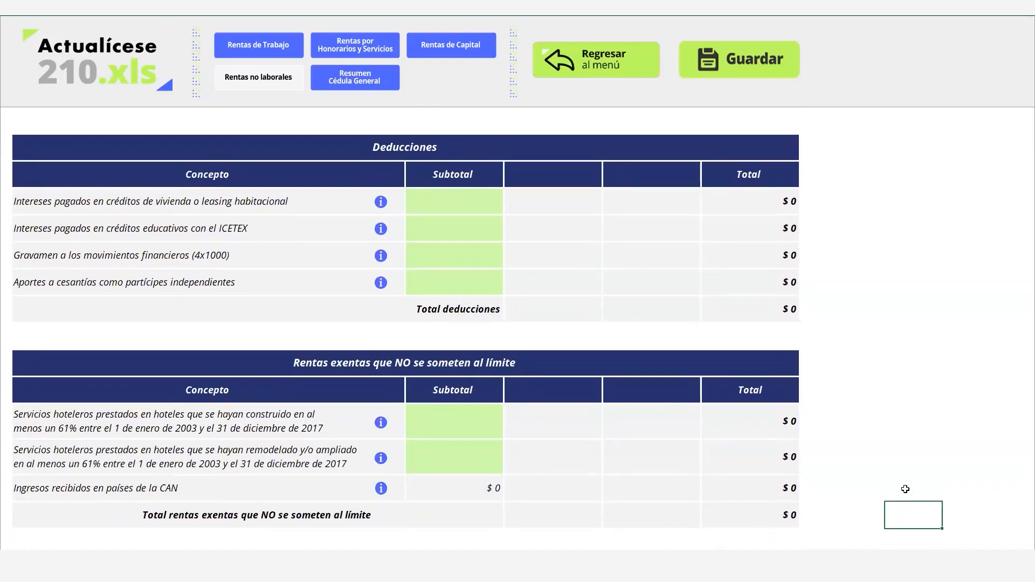
# Review the Rentas exentas que SÍ se someten al límite table in Rentas no laborales down to its total
pyautogui.press('Down')
pyautogui.press('Down')
pyautogui.press('Down')
pyautogui.press('Down')
pyautogui.press('Down')
pyautogui.press('Down')
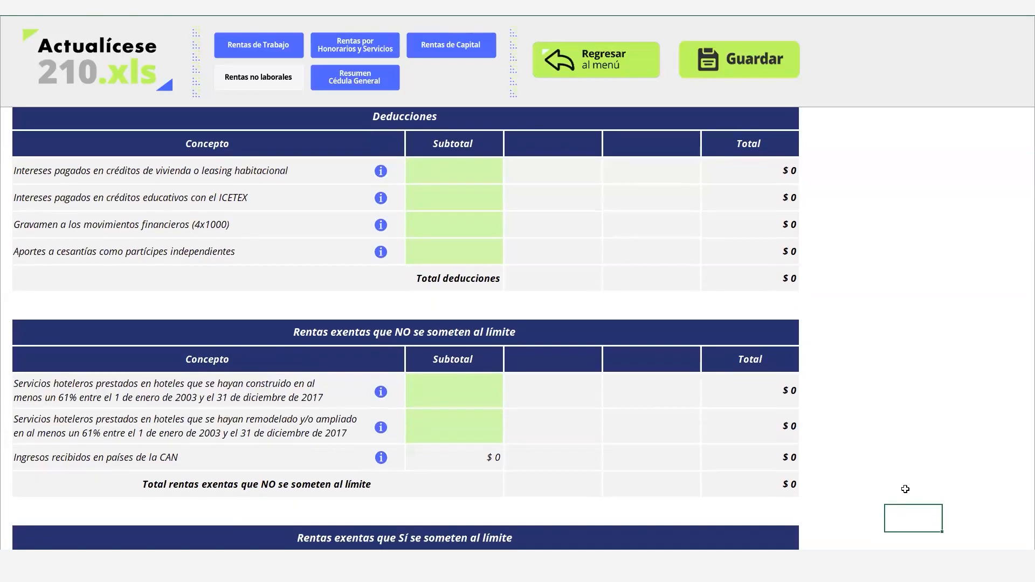
pyautogui.press('Down')
# Go back through the Rentas no laborales tables up to the Ingresos no constitutivos de renta table
pyautogui.press('Up')
pyautogui.press('Up')
pyautogui.press('Up')
pyautogui.press('Up')
pyautogui.press('Up')
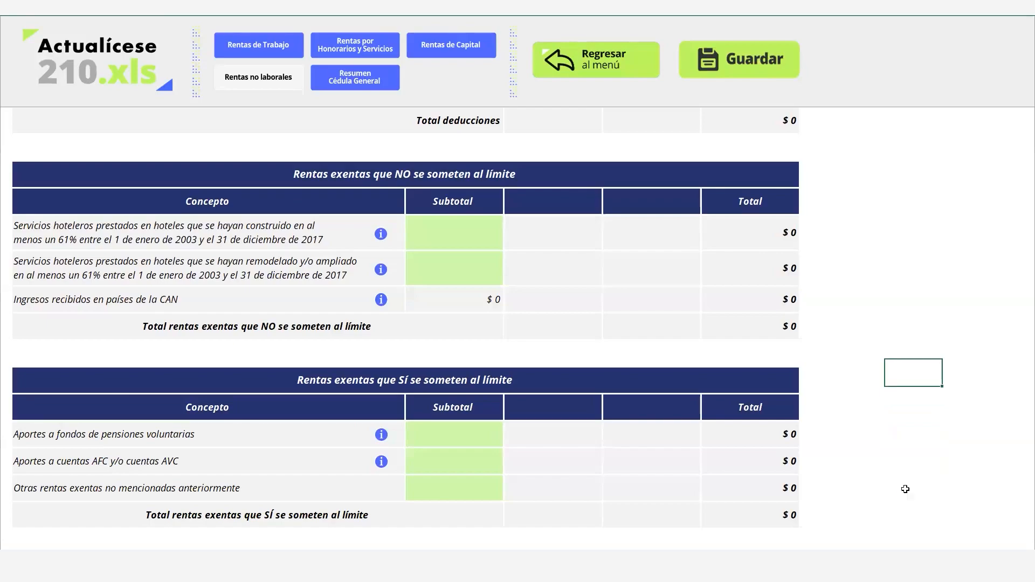
pyautogui.press('Up')
pyautogui.press('Up')
pyautogui.press('Up')
pyautogui.press('Up')
pyautogui.press('Up')
pyautogui.press('Up')
pyautogui.press('Up')
pyautogui.press('Up')
pyautogui.press('Up')
pyautogui.press('Up')
pyautogui.press('Up')
pyautogui.press('Up')
pyautogui.press('Up')
pyautogui.press('Up')
pyautogui.press('Up')
pyautogui.press('Up')
pyautogui.press('Up')
pyautogui.press('Up')
pyautogui.press('Up')
pyautogui.press('Up')
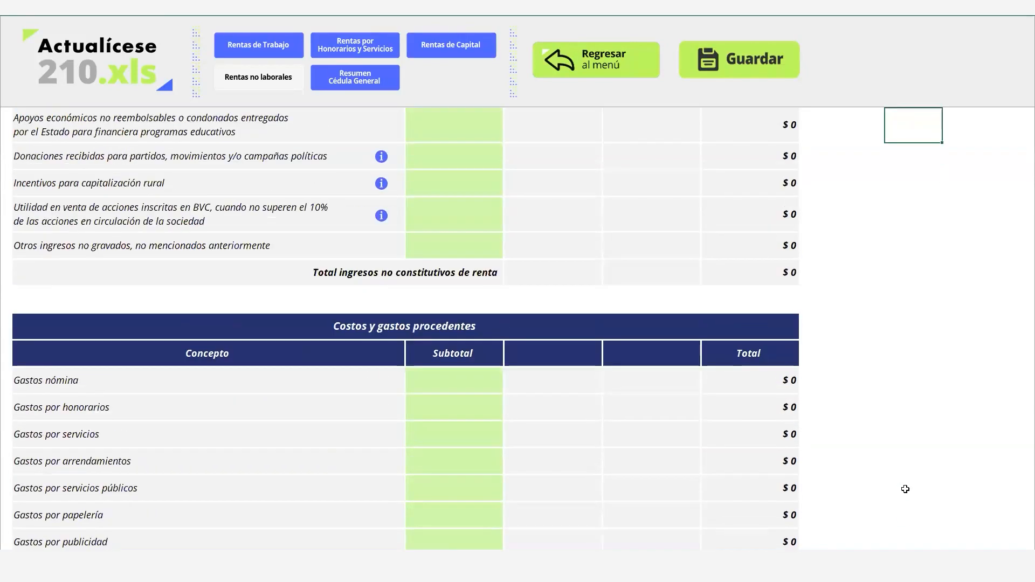
pyautogui.press('Up')
pyautogui.press('Up')
pyautogui.press('Up')
pyautogui.press('Up')
pyautogui.press('Up')
pyautogui.press('Up')
pyautogui.press('Up')
pyautogui.press('Up')
pyautogui.press('Up')
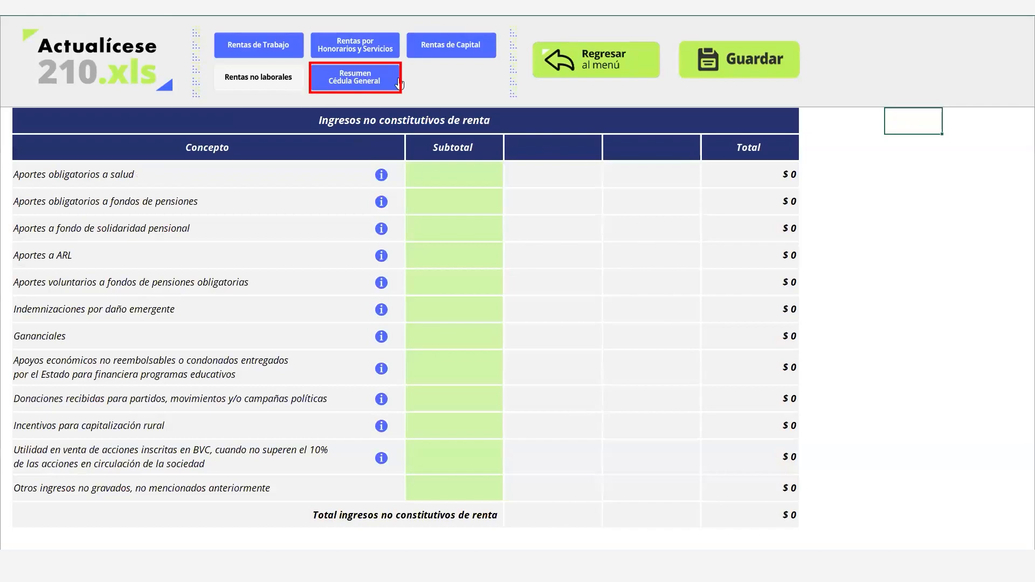
# Open the Resumen Cédula General and read the information note on Rentas exentas y/o deducciones imputables (limitadas), closing it when done
pyautogui.click(345, 83)
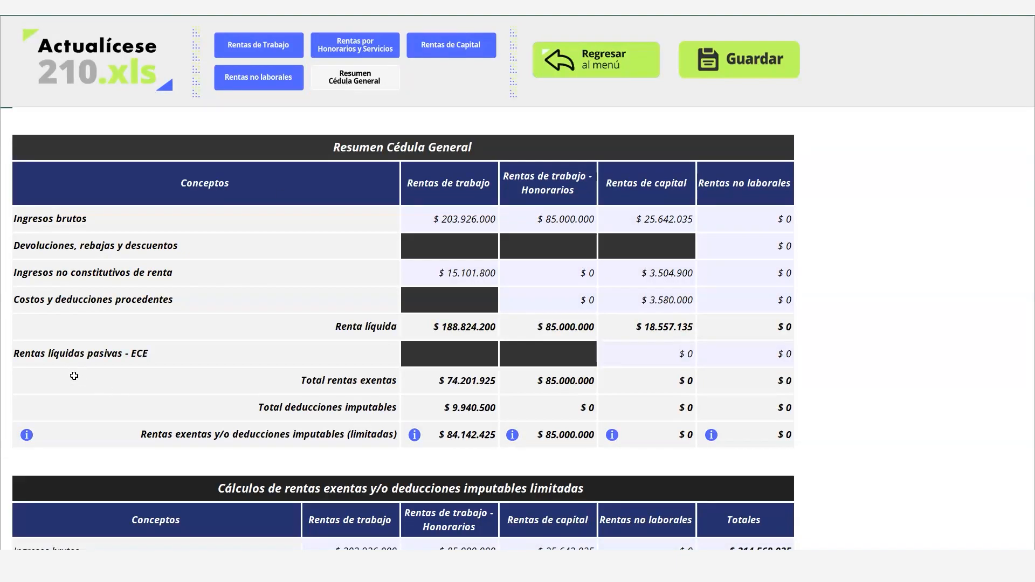
pyautogui.click(25, 437)
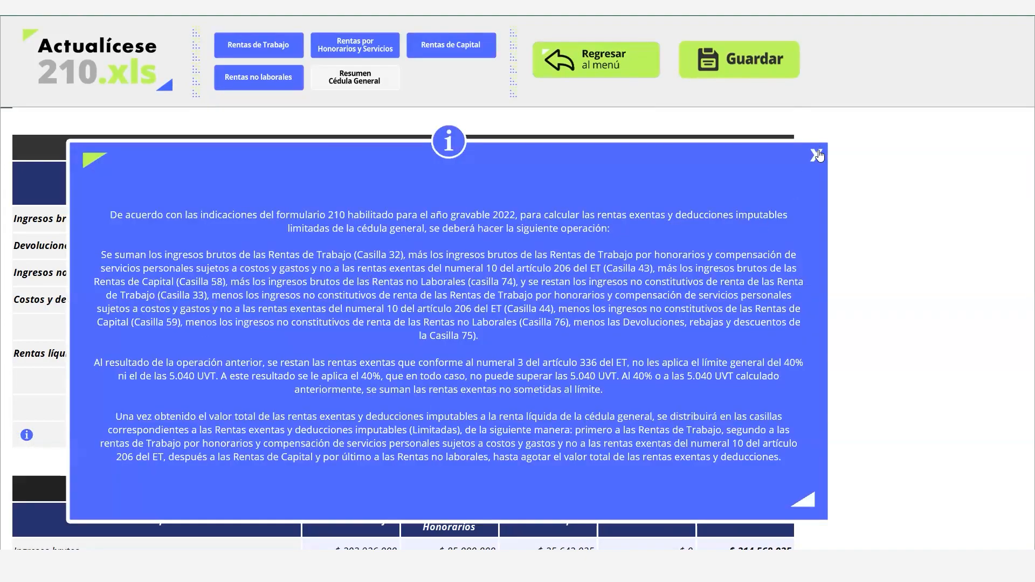
pyautogui.click(817, 154)
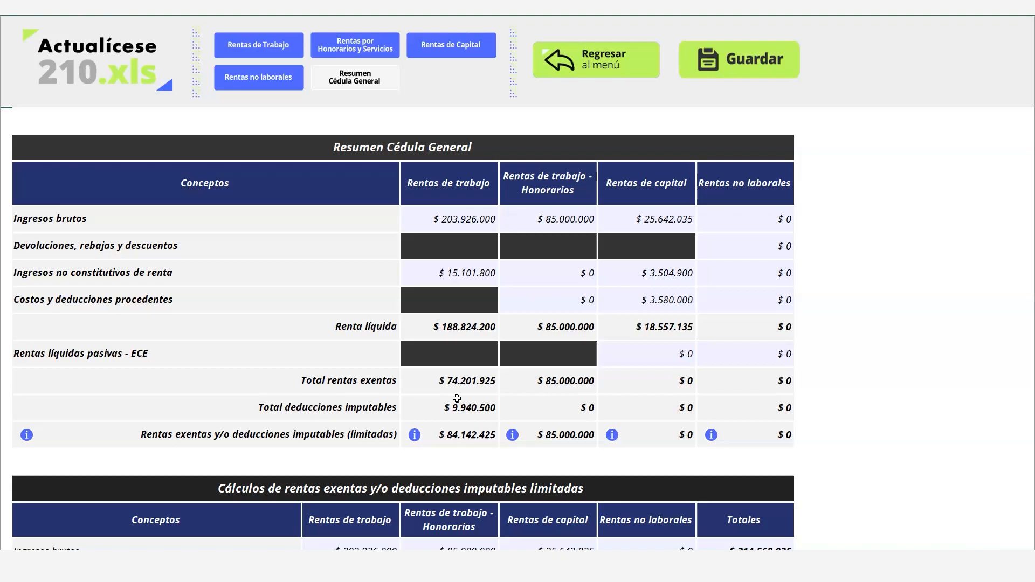
# Review the Resumen Cédula General table and the Cálculos de rentas exentas y/o deducciones imputables limitadas table
pyautogui.click(985, 316)
pyautogui.press('Down')
pyautogui.press('Down')
pyautogui.press('Down')
pyautogui.press('Down')
pyautogui.press('Down')
pyautogui.press('Down')
pyautogui.press('Down')
pyautogui.press('Down')
pyautogui.press('Down')
pyautogui.press('Down')
pyautogui.press('Down')
pyautogui.press('Down')
pyautogui.press('Down')
pyautogui.press('Down')
pyautogui.press('Down')
pyautogui.press('Down')
pyautogui.press('Down')
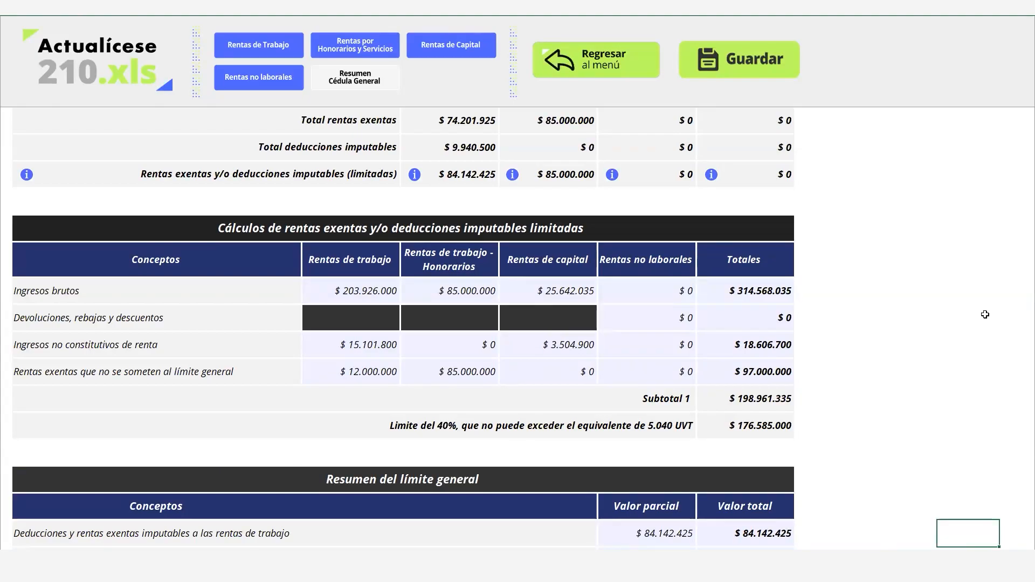
# Examine the Resumen del límite general table together with the limited exemptions and deductions calculation above it
pyautogui.scroll(-2, 985, 314)
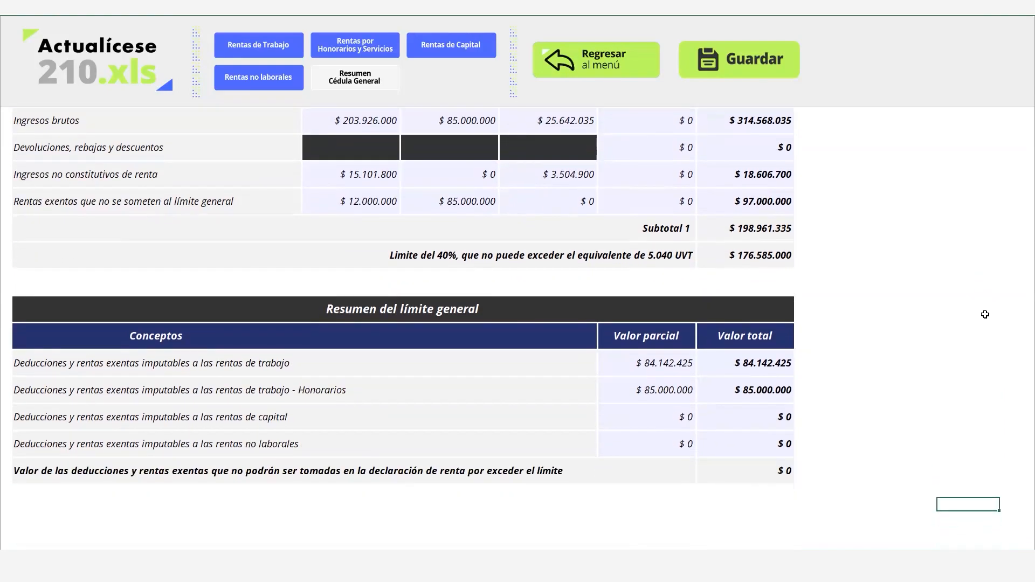
pyautogui.click(985, 314)
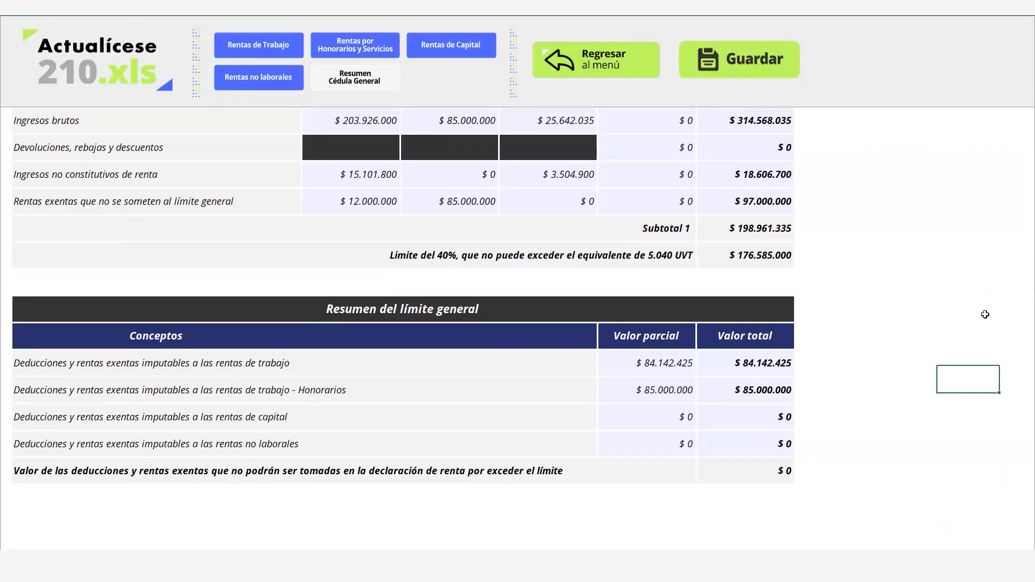
pyautogui.press('Up')
pyautogui.press('Up')
pyautogui.press('Up')
pyautogui.press('Up')
pyautogui.press('Up')
pyautogui.press('Up')
pyautogui.press('Up')
pyautogui.press('Up')
pyautogui.press('Up')
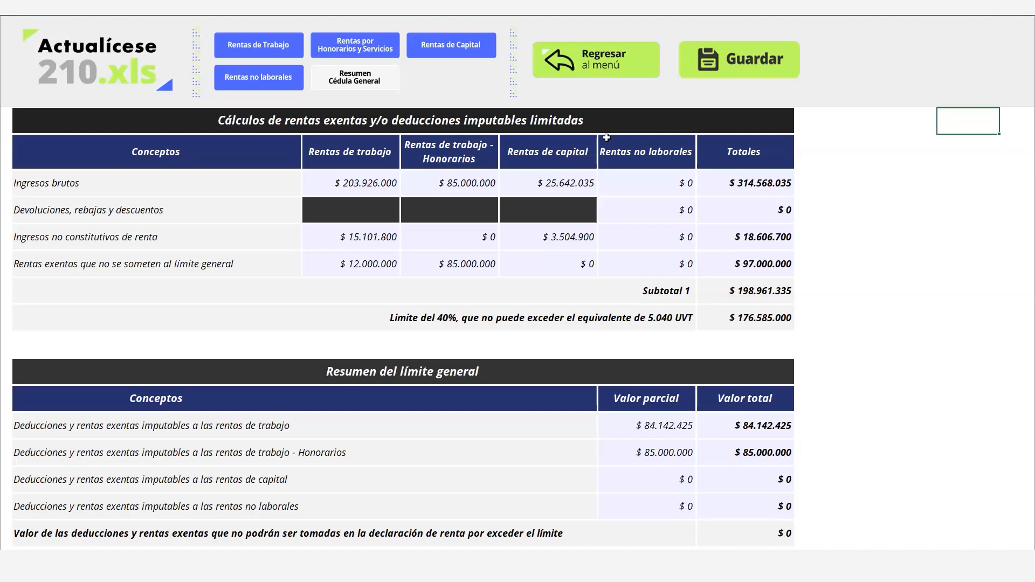
# Check the total of deductions and exempt income that cannot be taken for exceeding the limit in Resumen del límite general
pyautogui.click(886, 435)
pyautogui.press('Return')
pyautogui.press('Return')
pyautogui.press('Return')
pyautogui.press('Return')
pyautogui.press('Return')
pyautogui.press('Return')
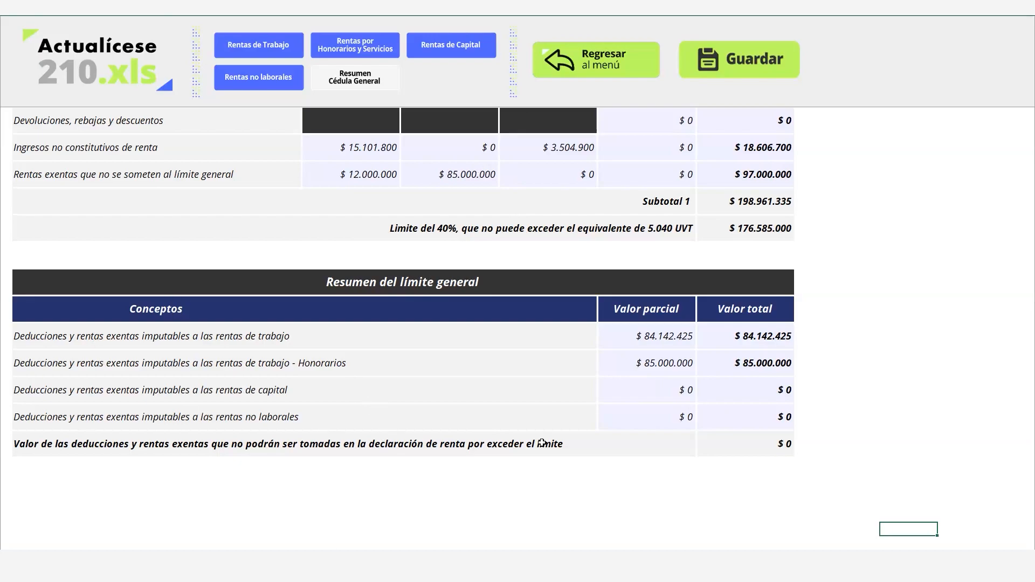
pyautogui.click(750, 446)
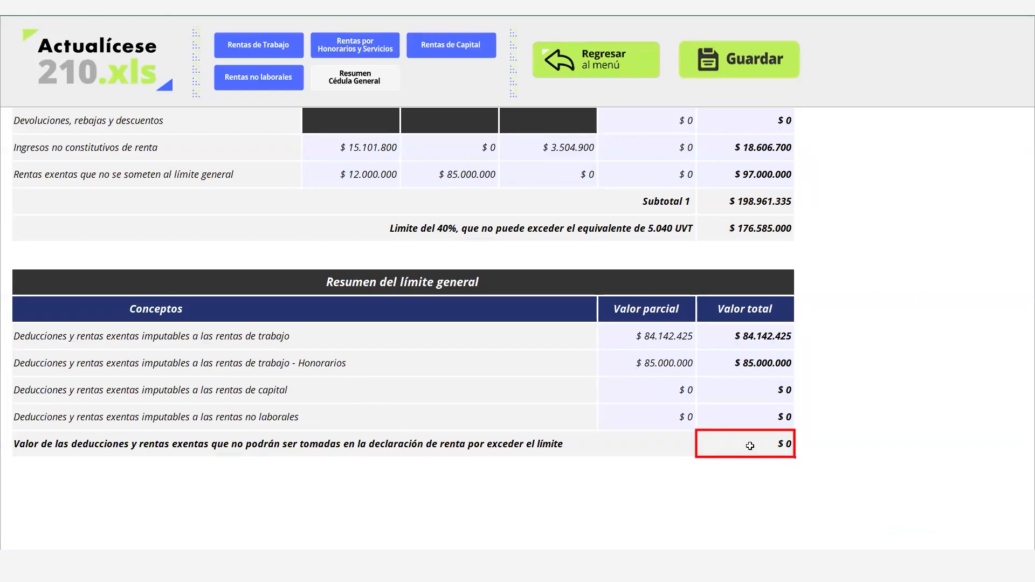
pyautogui.click(27, 446)
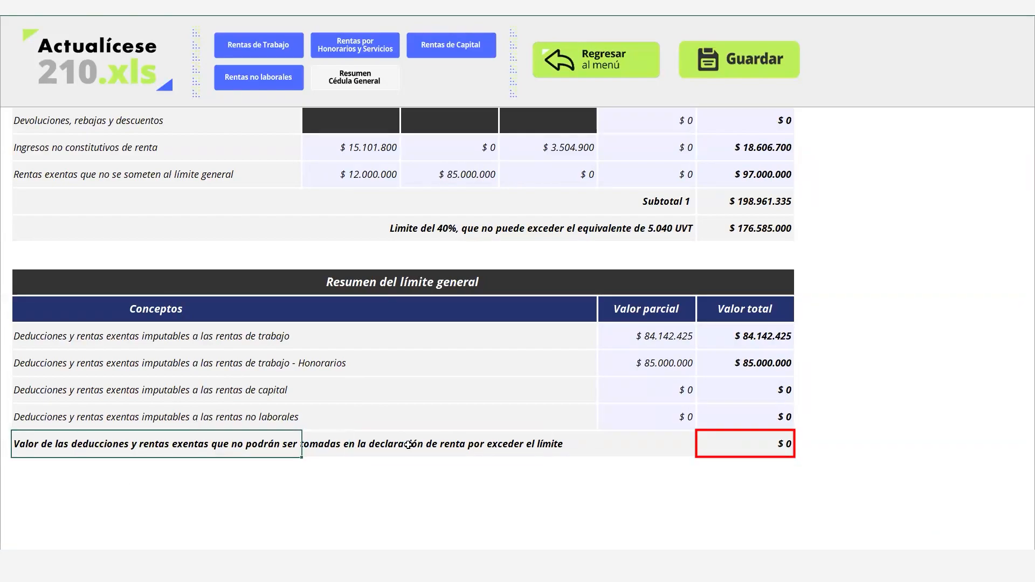
pyautogui.click(737, 444)
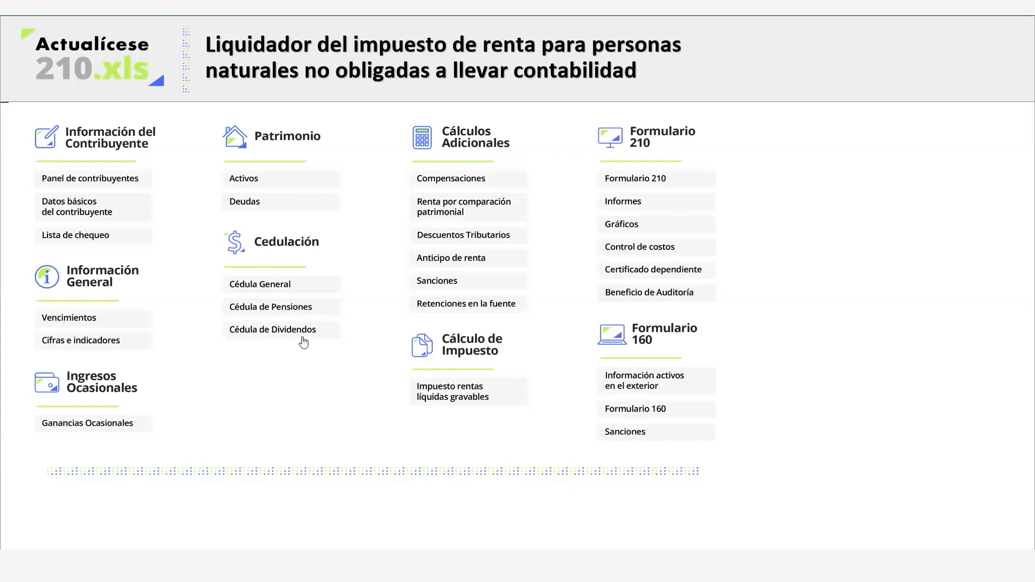
# View the Panel de contribuyentes and return to the main menu
pyautogui.click(95, 184)
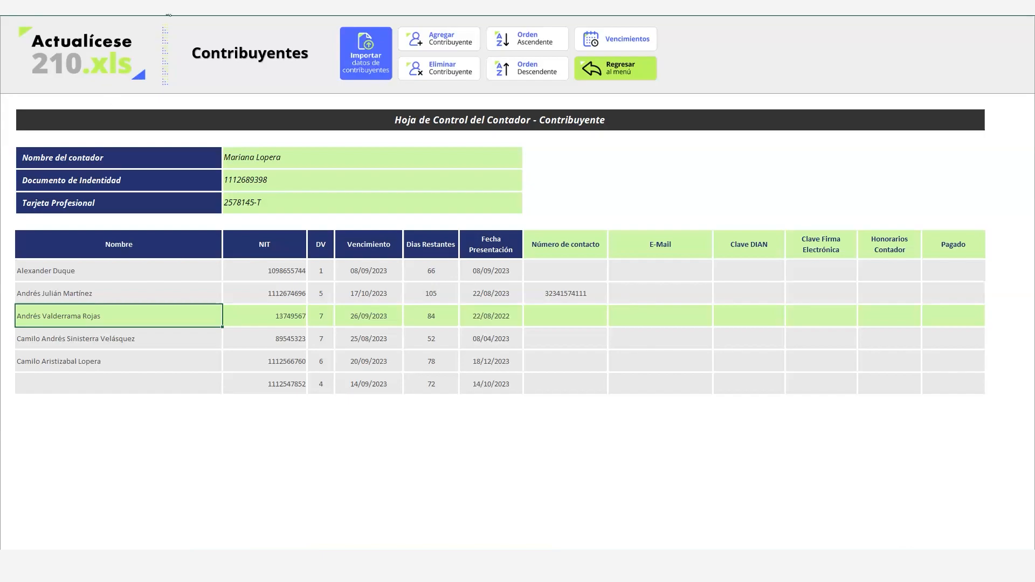
pyautogui.click(609, 77)
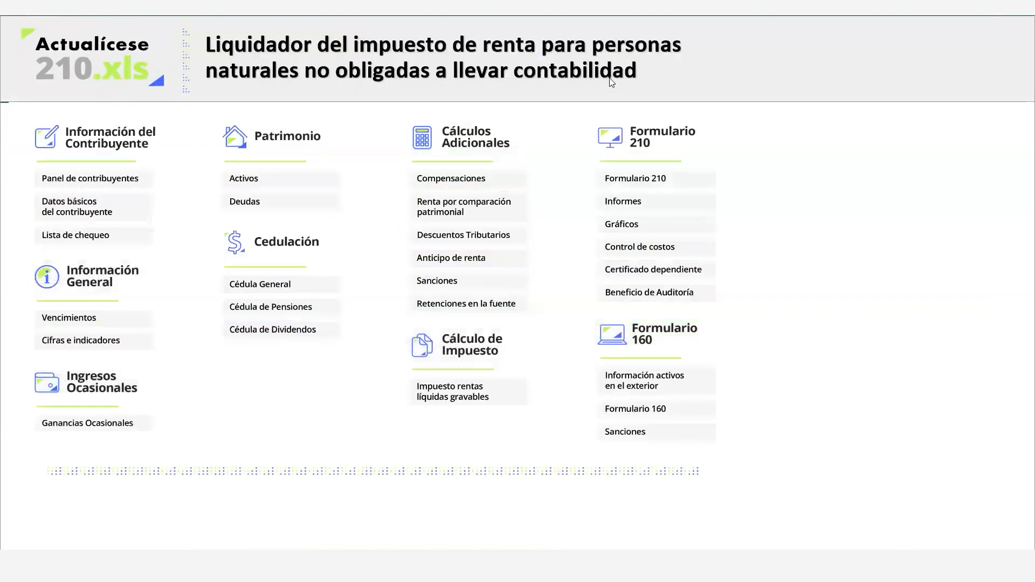
# Open the Cédula de Pensiones and review its Ingresos por pensiones and Ingresos no constitutivos de renta tables
pyautogui.click(248, 311)
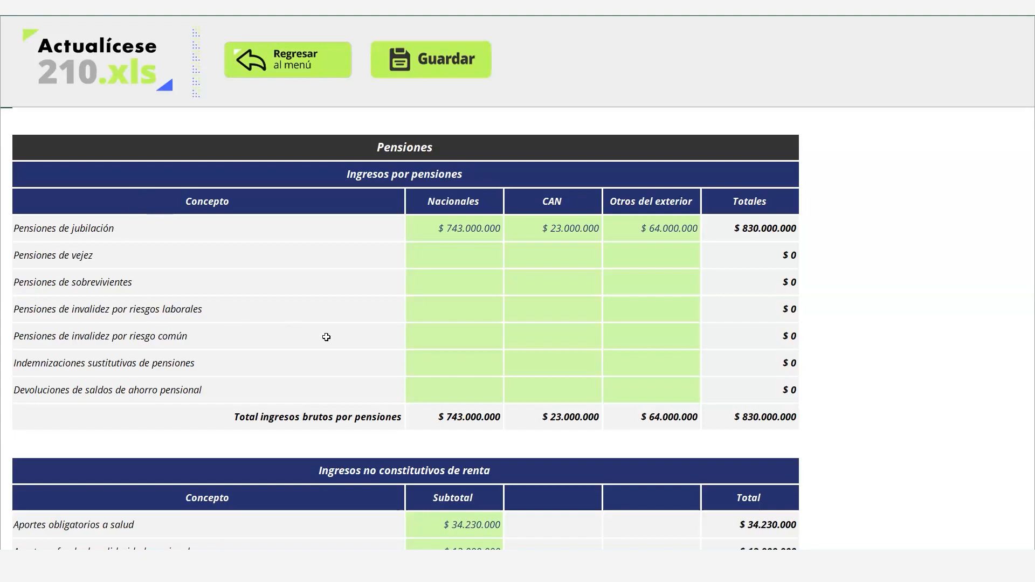
pyautogui.click(441, 335)
pyautogui.press('Return')
pyautogui.press('Return')
pyautogui.press('Return')
pyautogui.press('Return')
pyautogui.press('Return')
pyautogui.press('Return')
pyautogui.press('Return')
pyautogui.press('Return')
pyautogui.press('Return')
pyautogui.press('Return')
pyautogui.press('Return')
pyautogui.press('Return')
pyautogui.press('Return')
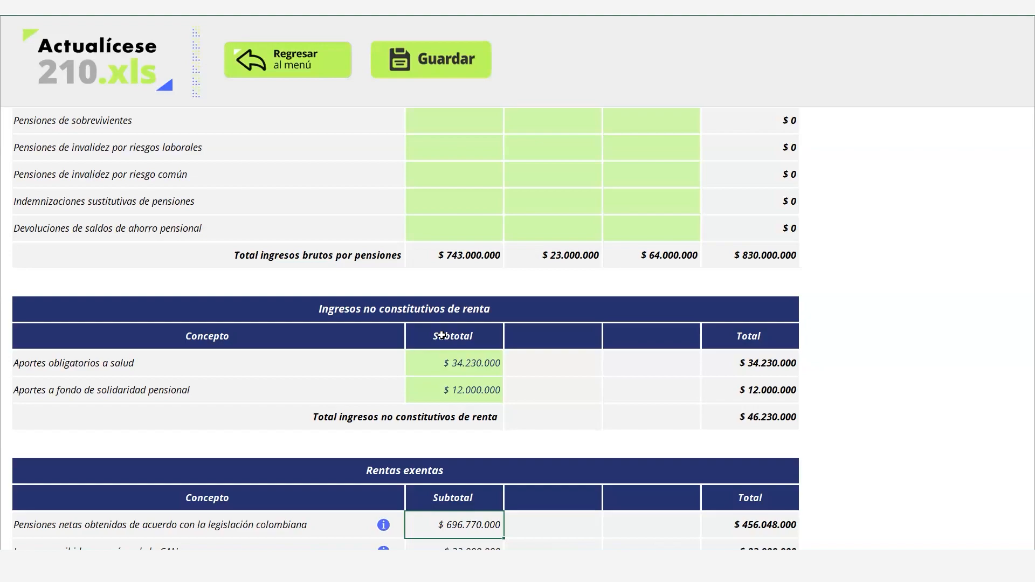
# Review the Rentas exentas table in the Cédula de Pensiones down to the Total rentas exentas row
pyautogui.click(912, 414)
pyautogui.press('Down')
pyautogui.press('Down')
pyautogui.press('Down')
pyautogui.press('Down')
pyautogui.press('Down')
pyautogui.press('Down')
pyautogui.press('Down')
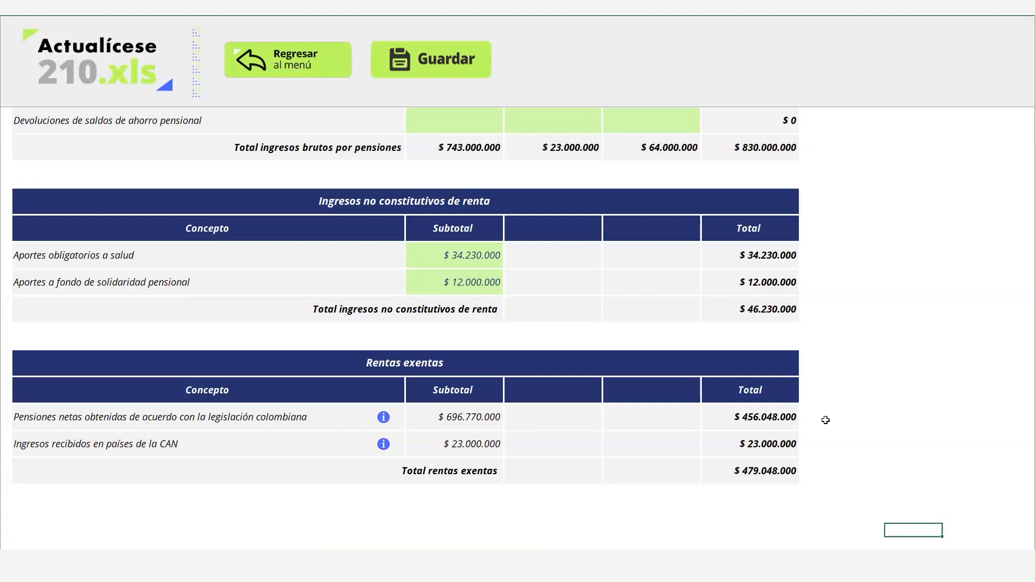
# Look back over the final pension income rows and the Ingresos no constitutivos de renta table in the Cédula de Pensiones
pyautogui.press('Up')
pyautogui.press('Up')
pyautogui.press('Up')
pyautogui.press('Up')
pyautogui.press('Up')
pyautogui.press('Up')
pyautogui.press('Up')
pyautogui.press('Up')
pyautogui.press('Up')
pyautogui.press('Up')
pyautogui.press('Up')
pyautogui.press('Up')
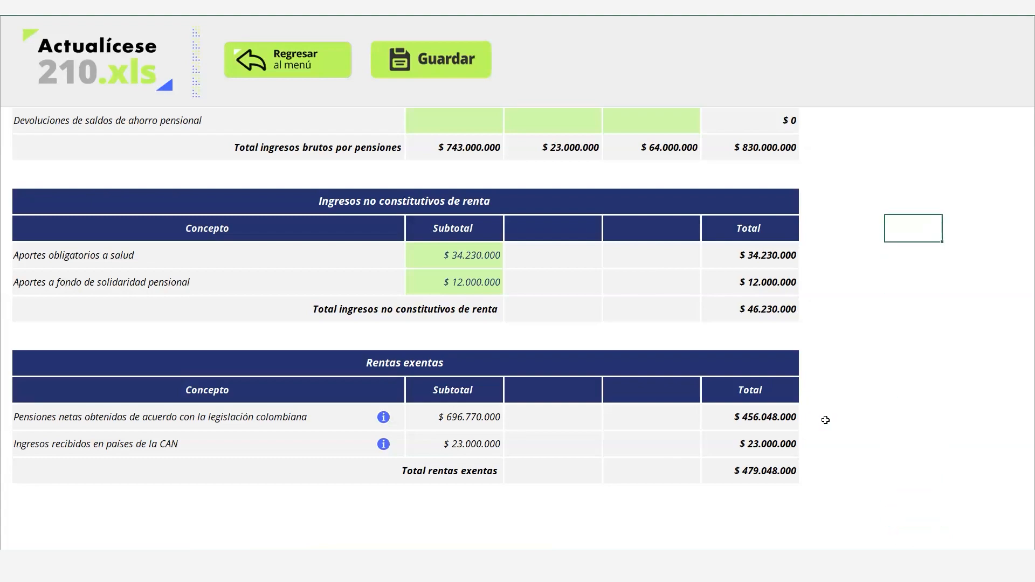
pyautogui.press('Up')
pyautogui.press('Up')
pyautogui.press('Up')
pyautogui.press('Up')
pyautogui.press('Up')
pyautogui.press('Up')
pyautogui.press('Up')
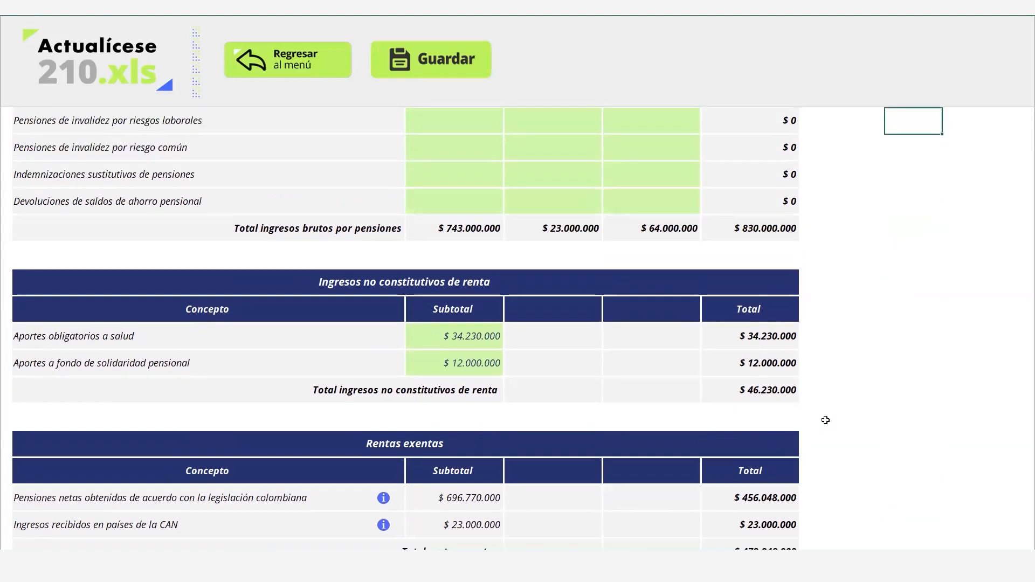
# Check the Rentas exentas totals for Pensiones netas obtenidas de acuerdo con la legislación colombiana and the Total rentas exentas row
pyautogui.press('Down')
pyautogui.press('Down')
pyautogui.press('Down')
pyautogui.press('Down')
pyautogui.press('Down')
pyautogui.press('Down')
pyautogui.press('Down')
pyautogui.press('Down')
pyautogui.press('Down')
pyautogui.press('Down')
pyautogui.press('Down')
pyautogui.press('Down')
pyautogui.press('Down')
pyautogui.press('Down')
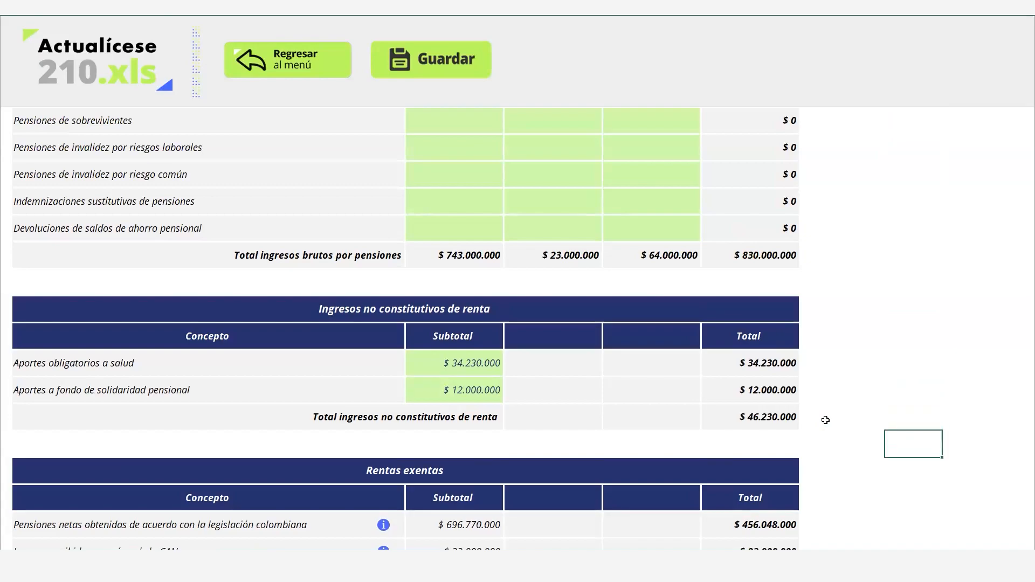
pyautogui.press('Down')
pyautogui.press('Down')
pyautogui.press('Down')
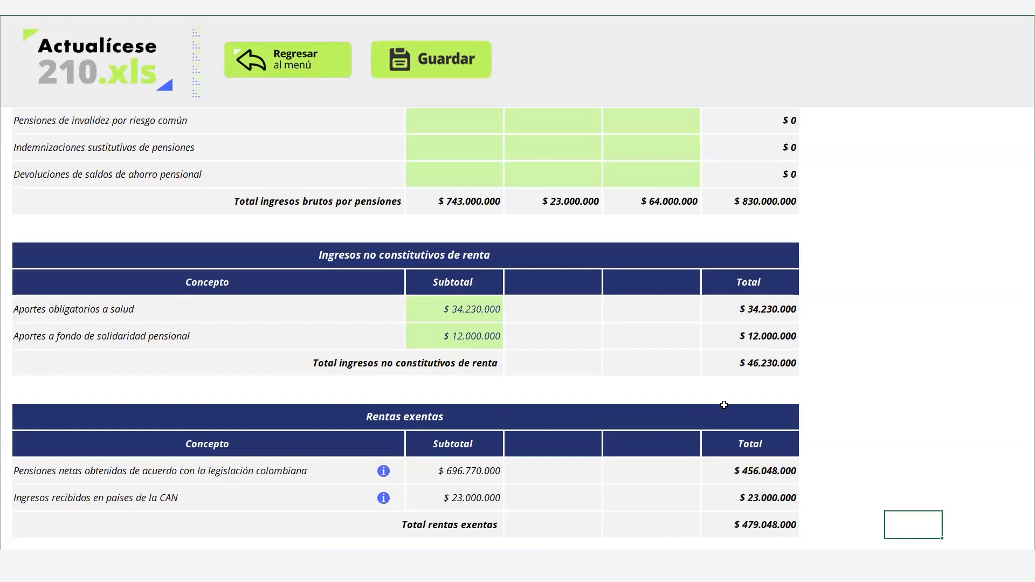
pyautogui.click(765, 474)
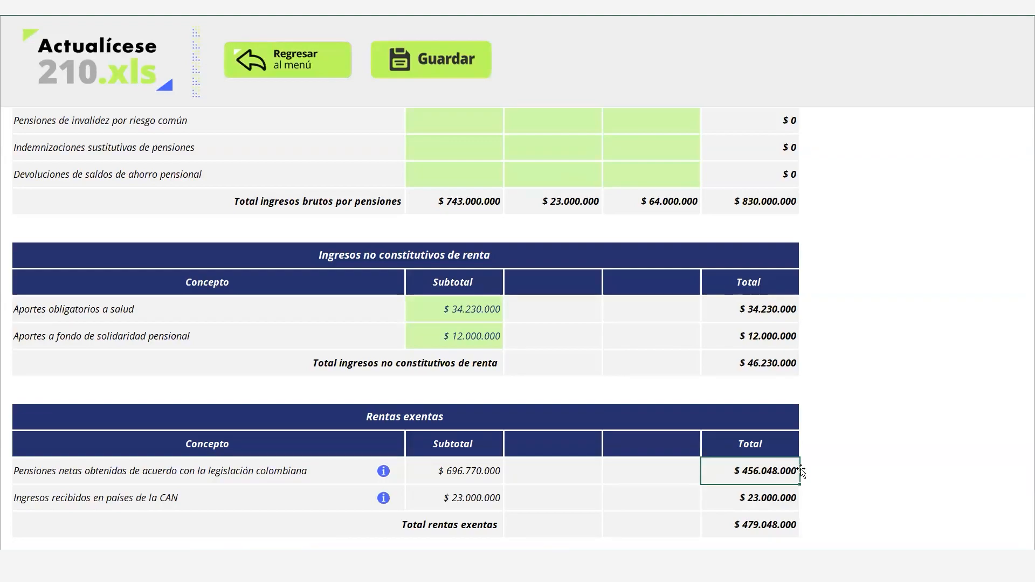
pyautogui.click(837, 478)
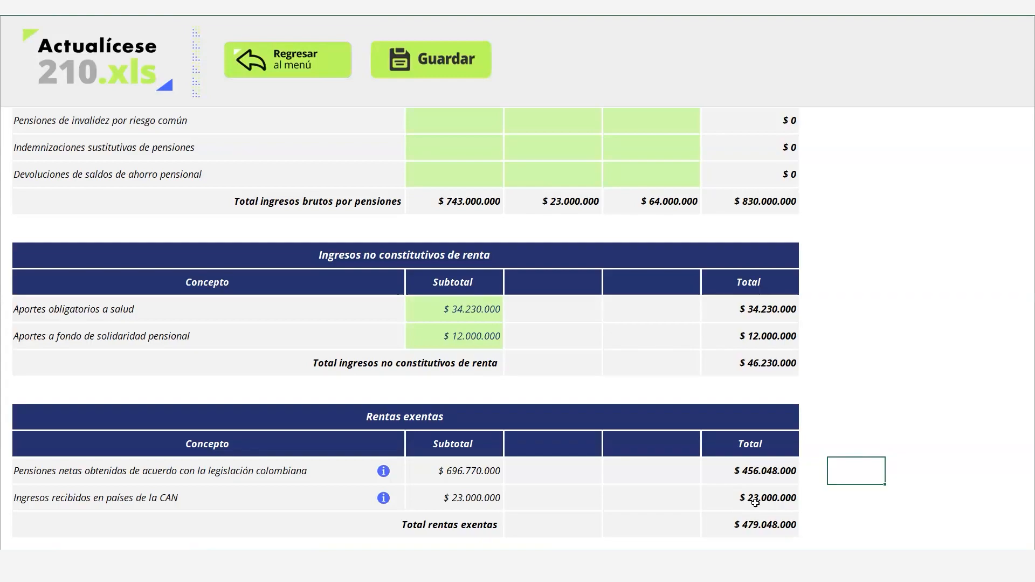
pyautogui.click(757, 520)
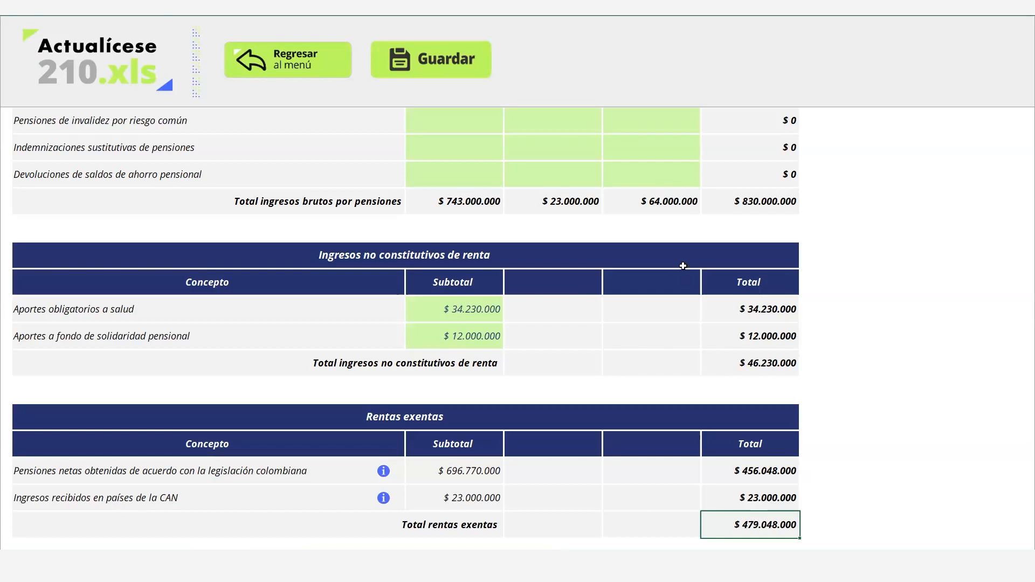
# Return to the main menu and open the Cédula de Dividendos to view its Dividendos y participaciones tables
pyautogui.click(312, 70)
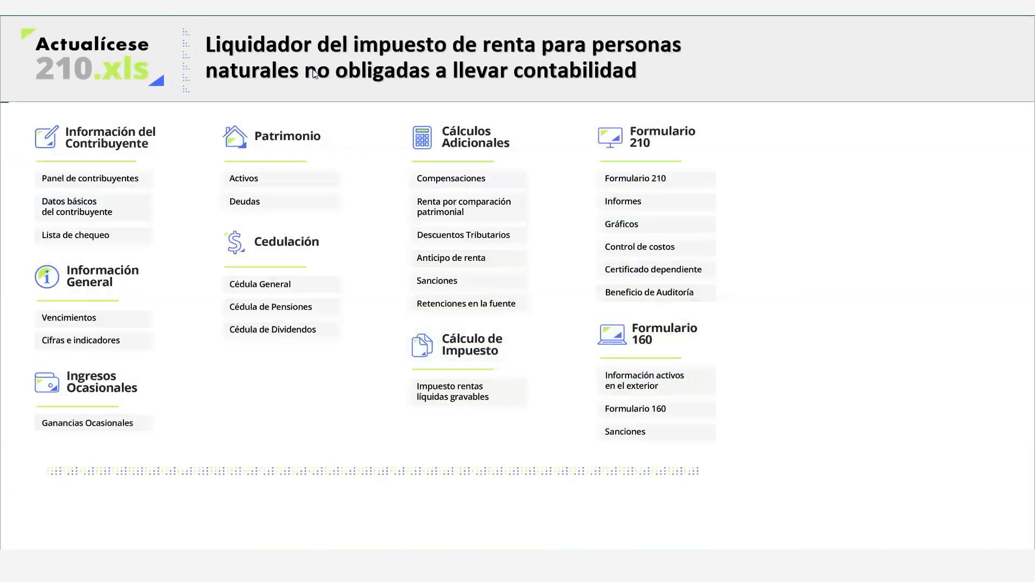
pyautogui.click(292, 334)
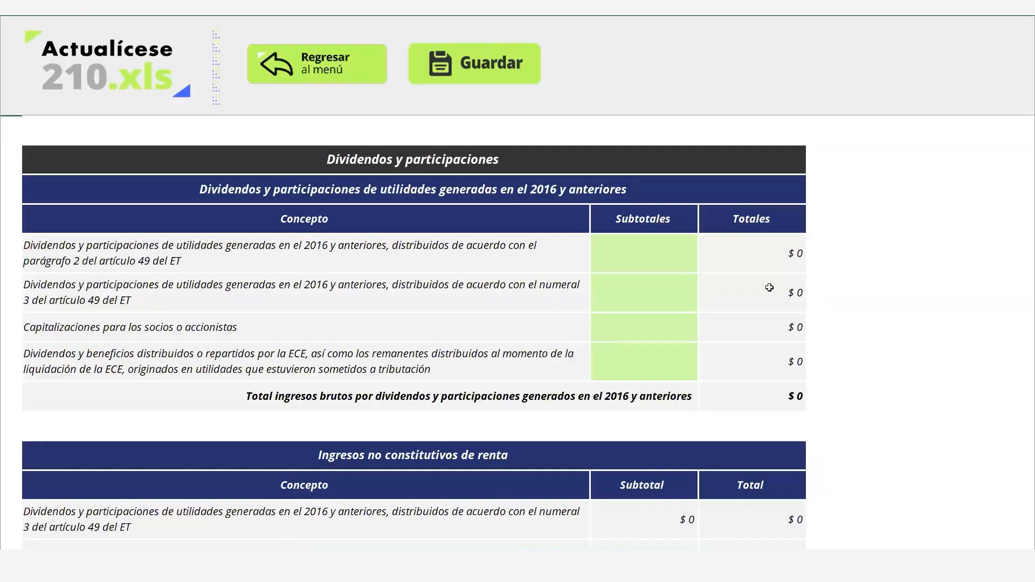
pyautogui.click(858, 282)
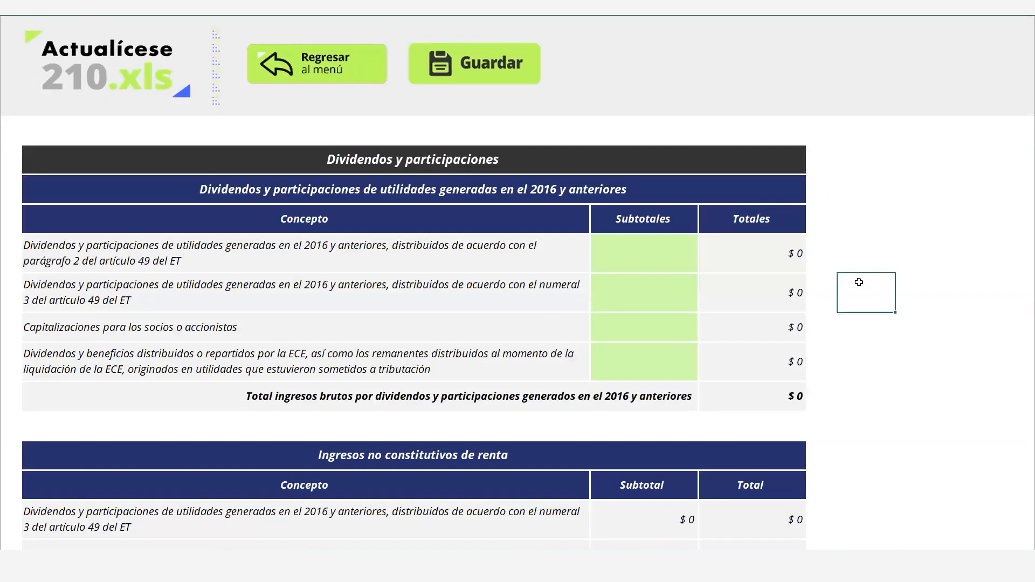